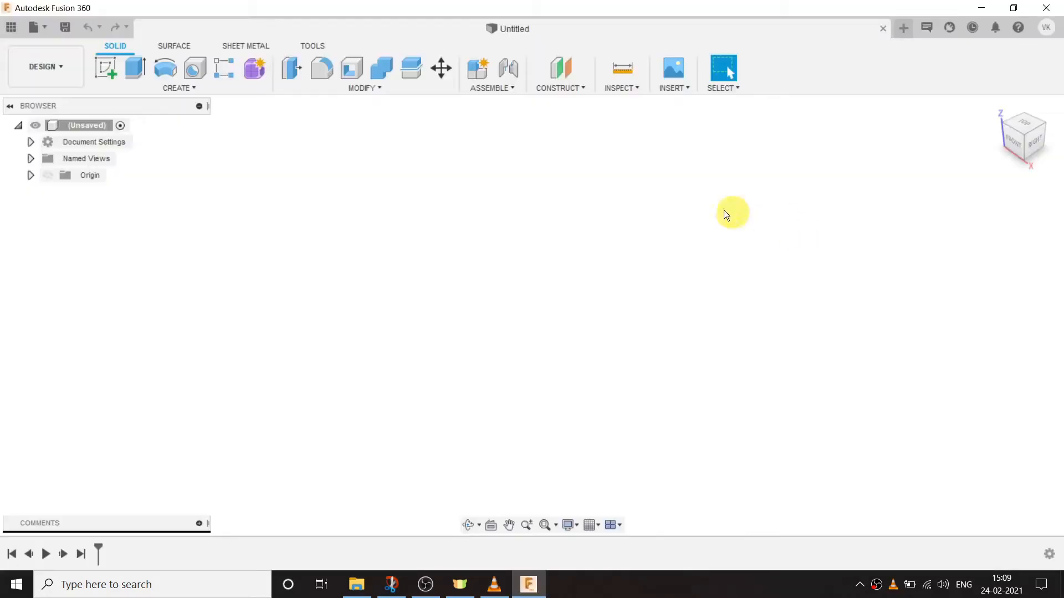
# Start a sketch on the front plane and draw a center rectangle about 95 by 36 mm at the origin
pyautogui.click(116, 69)
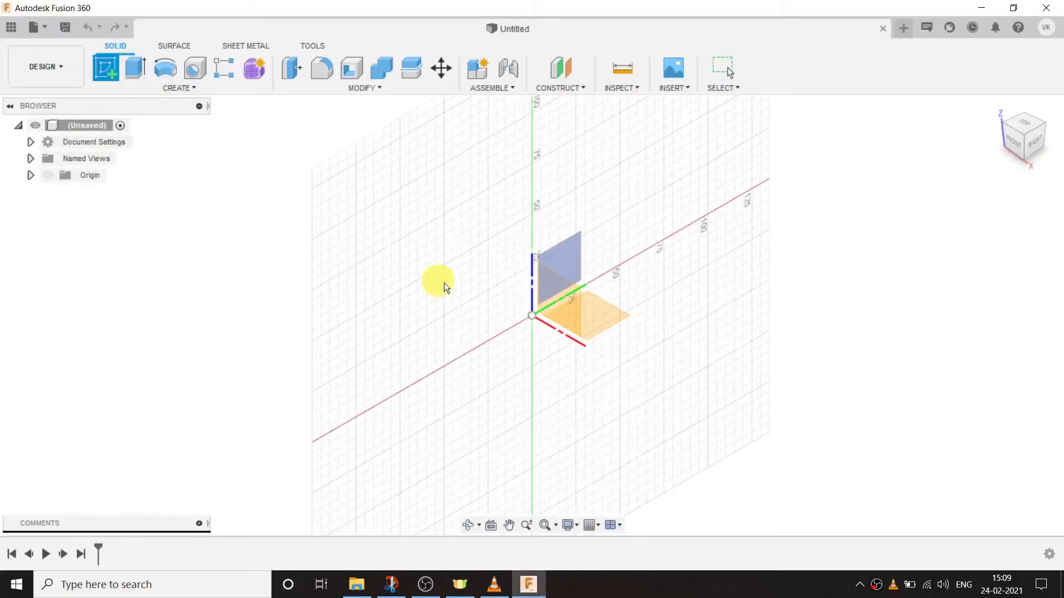
pyautogui.click(564, 304)
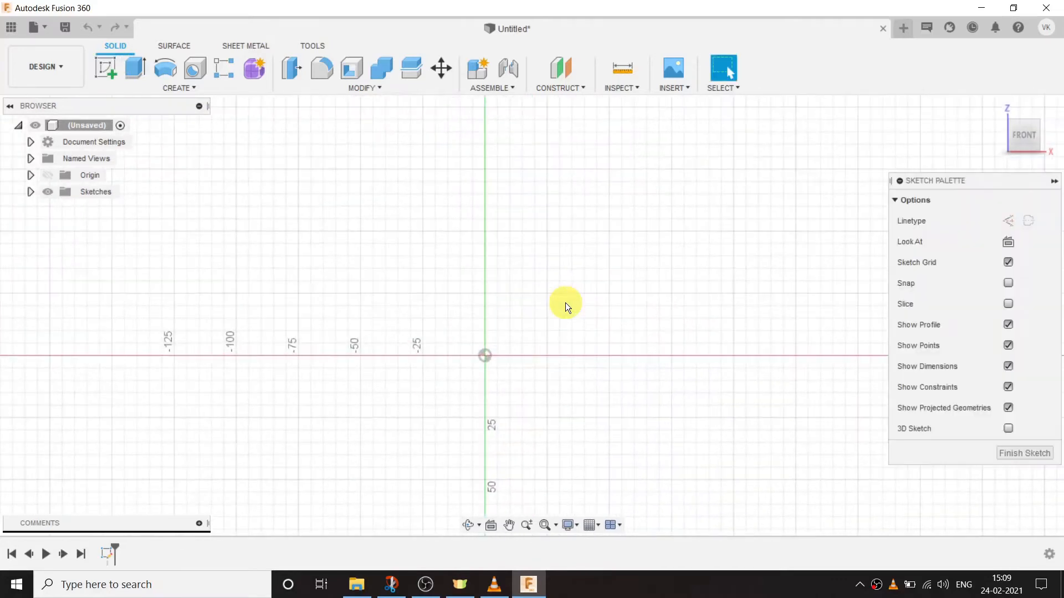
pyautogui.click(169, 91)
pyautogui.moveTo(157, 124)
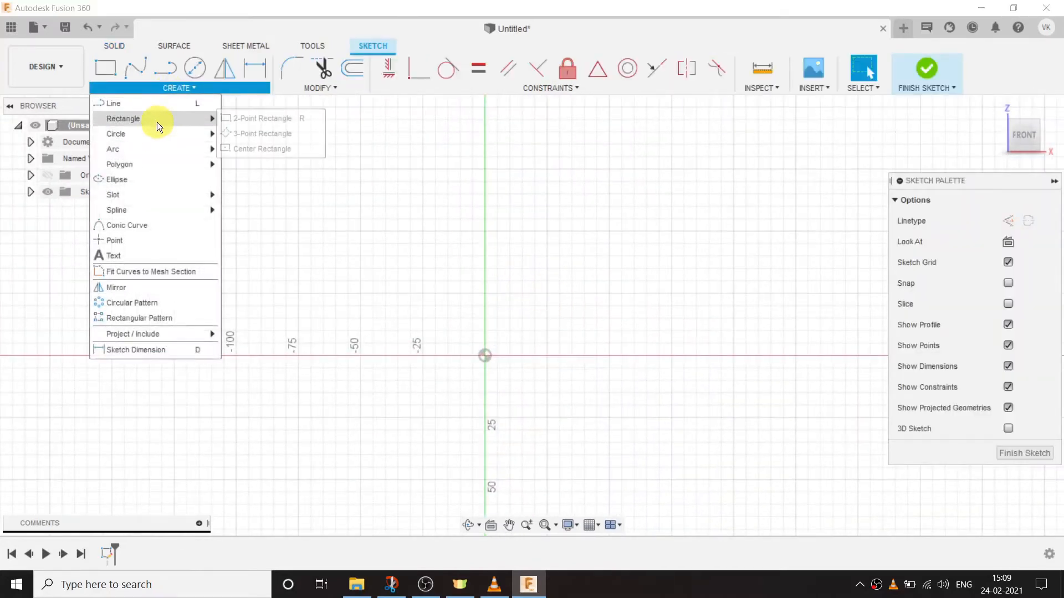
pyautogui.click(262, 139)
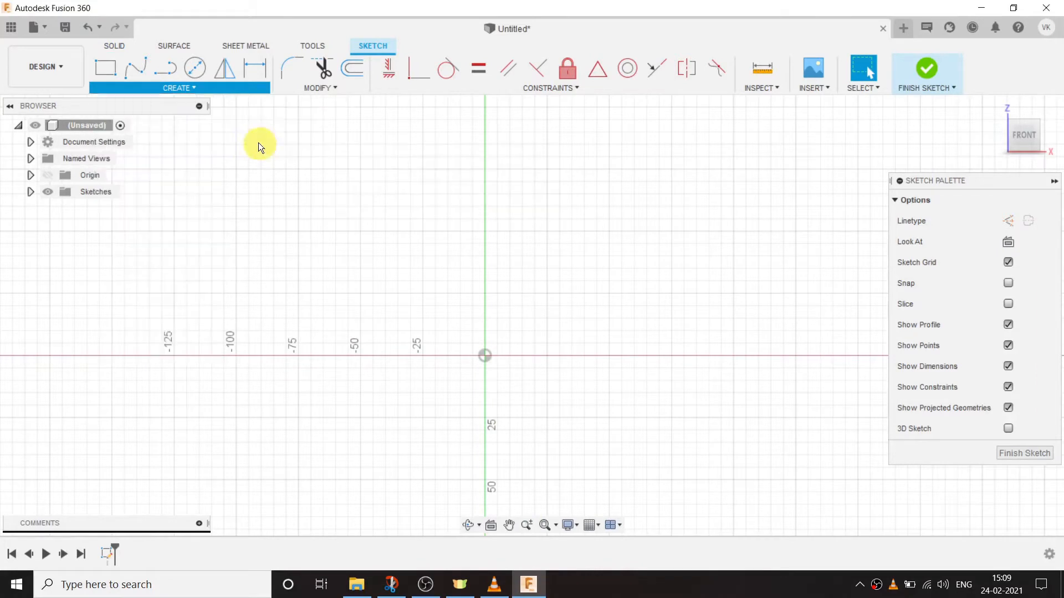
pyautogui.click(486, 356)
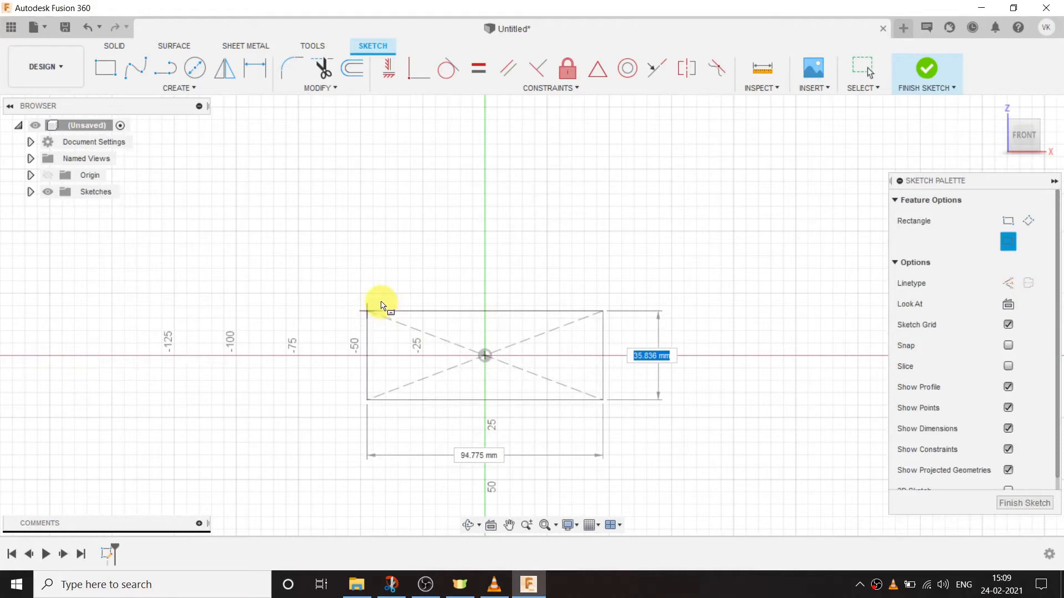
pyautogui.click(381, 303)
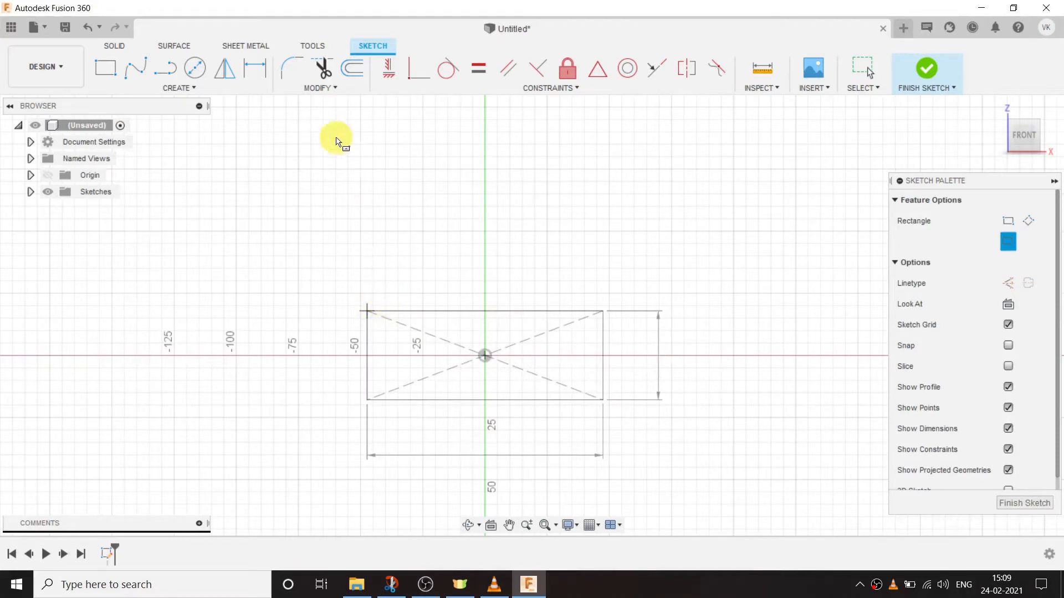
# Dimension the rectangle to 110 mm wide and 45 mm high
pyautogui.click(254, 69)
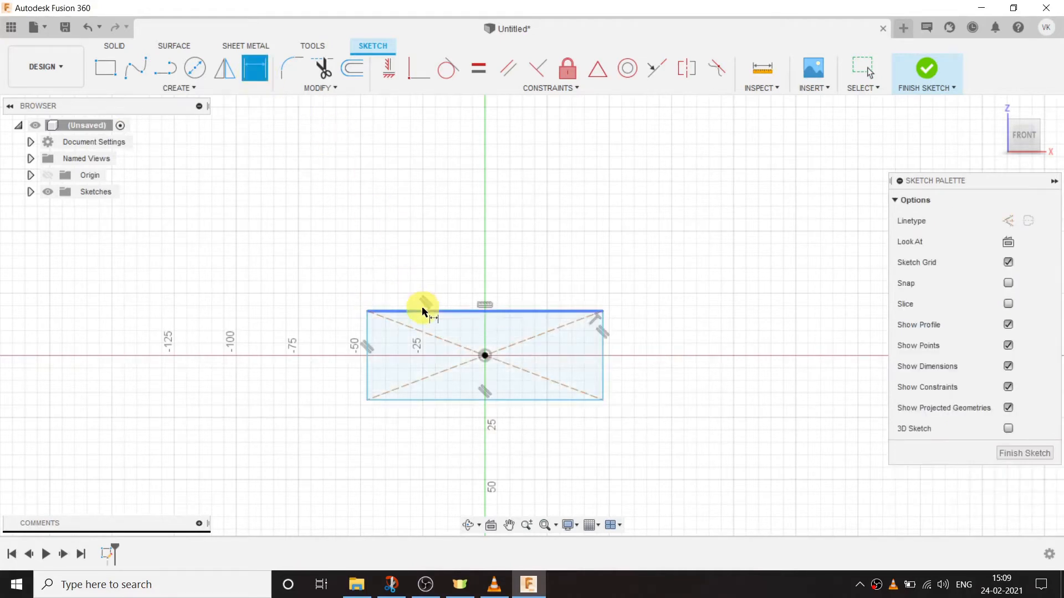
pyautogui.click(423, 311)
pyautogui.click(432, 271)
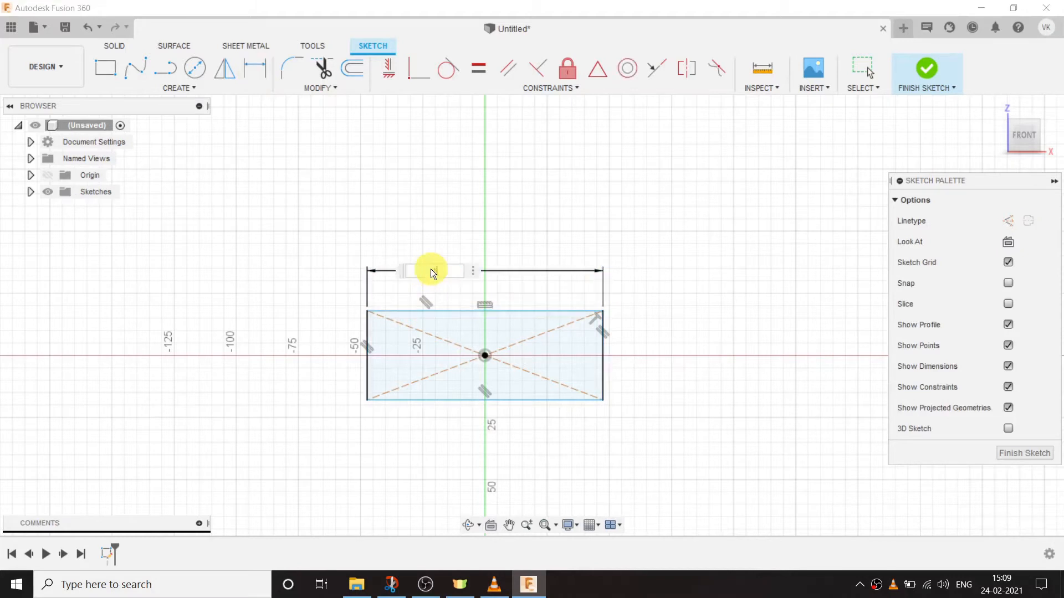
pyautogui.write('110')
pyautogui.press('Return')
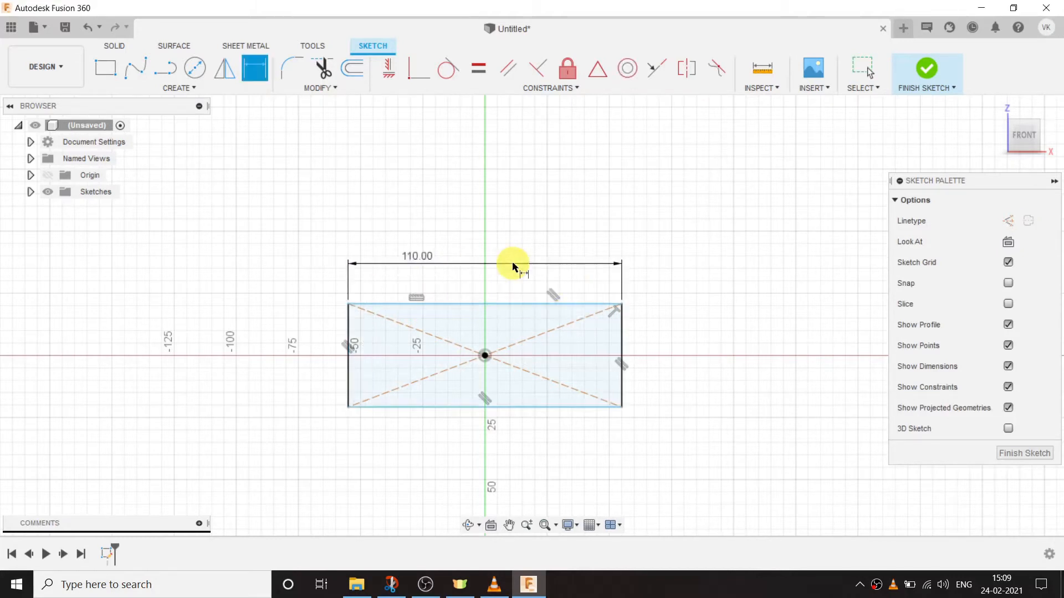
pyautogui.click(622, 330)
pyautogui.click(659, 334)
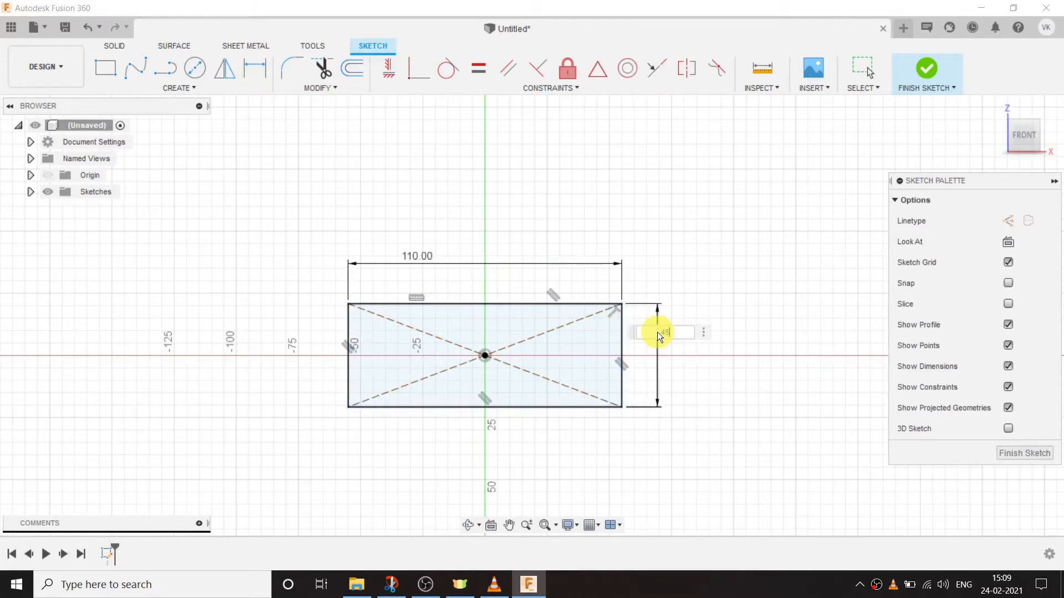
pyautogui.press('Return')
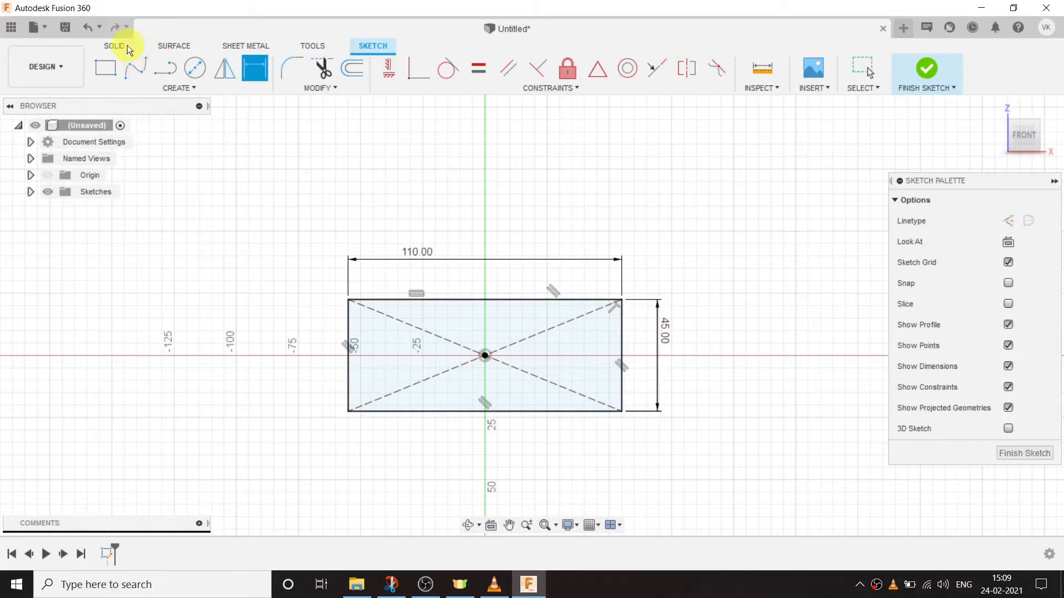
# Extrude the rectangle profile 12 mm to one side as a new body
pyautogui.click(128, 45)
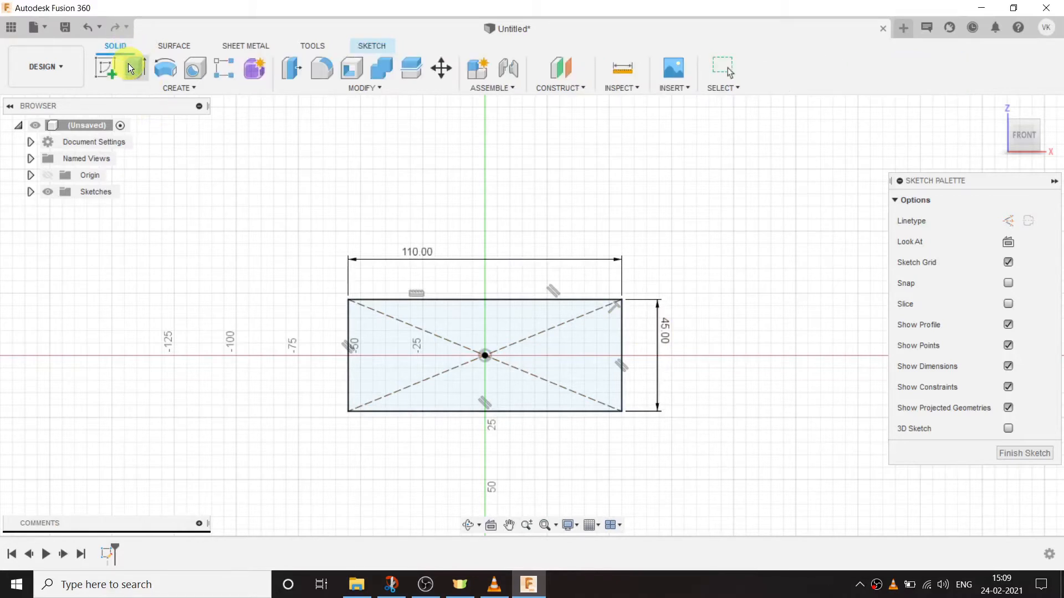
pyautogui.click(133, 68)
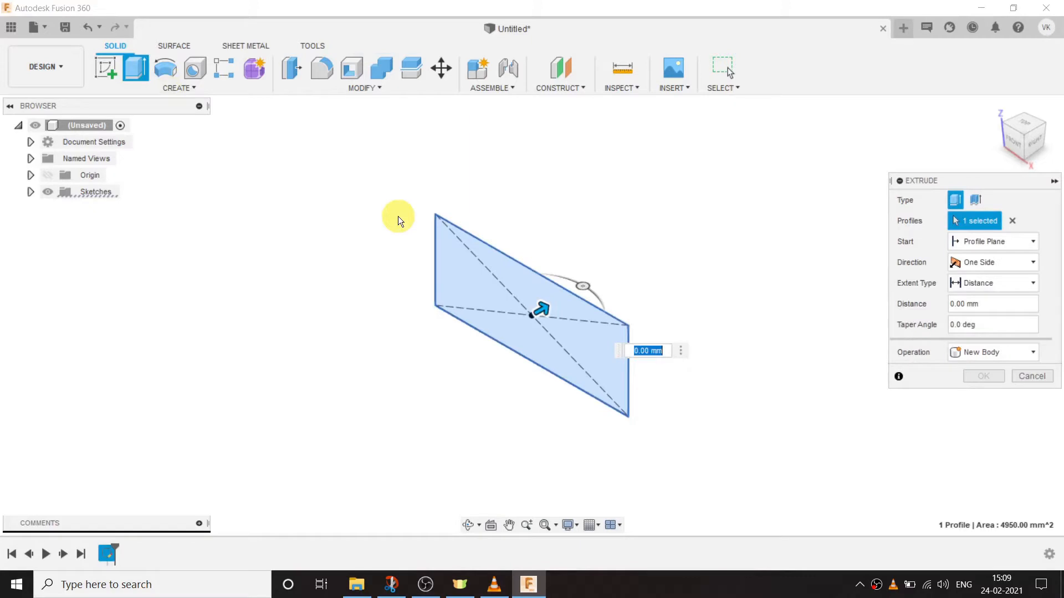
pyautogui.write('12')
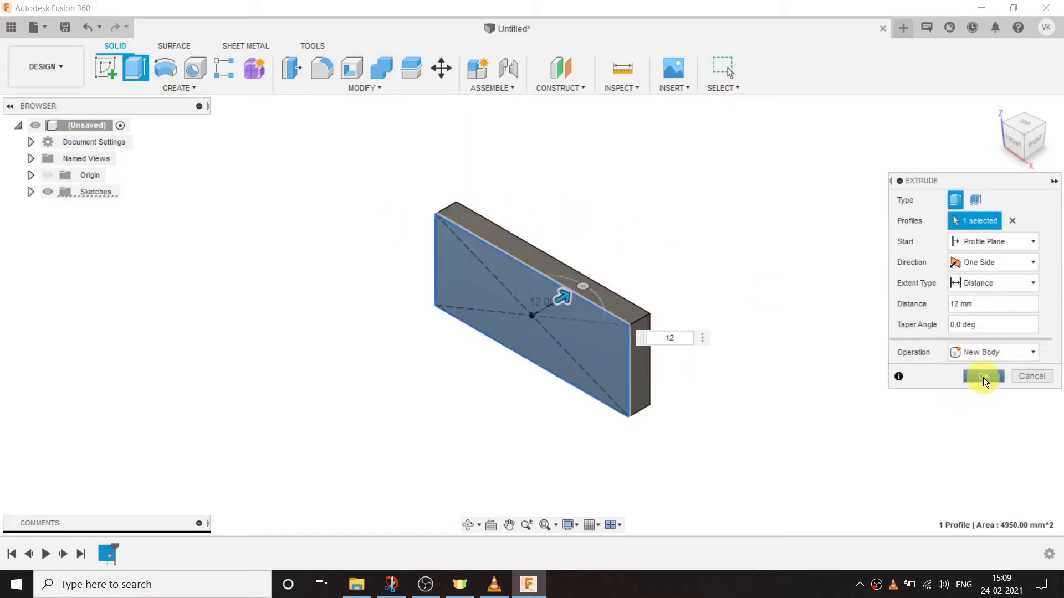
pyautogui.click(983, 377)
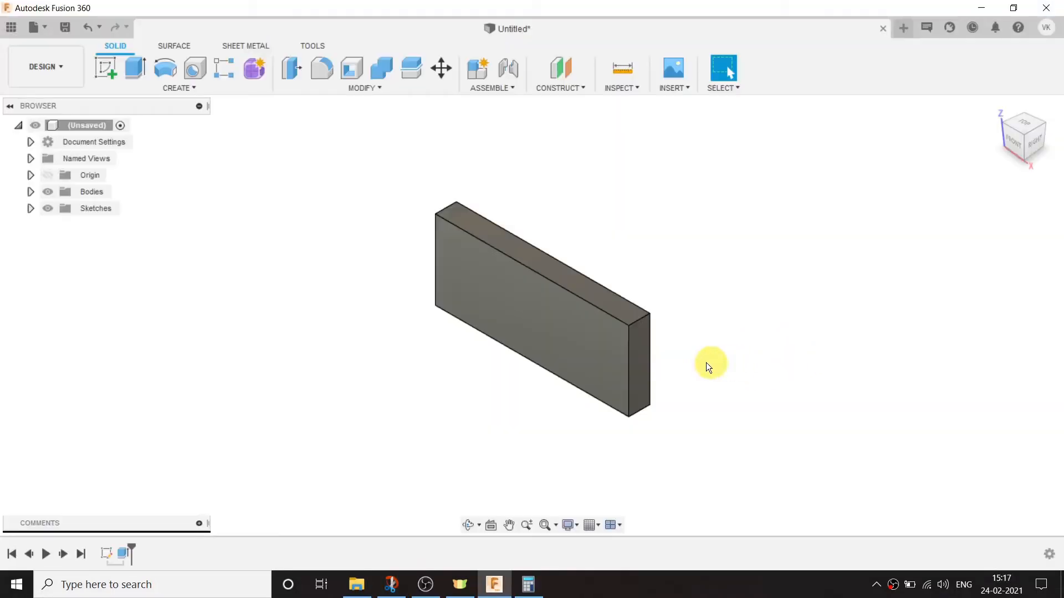
# Start a sketch on the plate's large front face and draw a full-width rectangle about 7.5 mm high along its upper edge
pyautogui.click(571, 337)
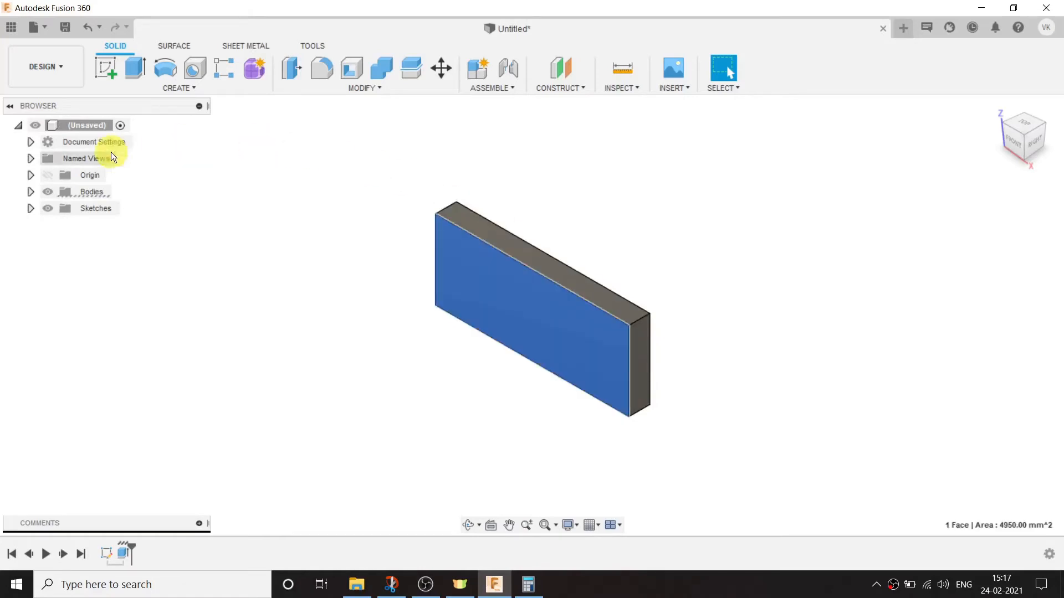
pyautogui.click(110, 63)
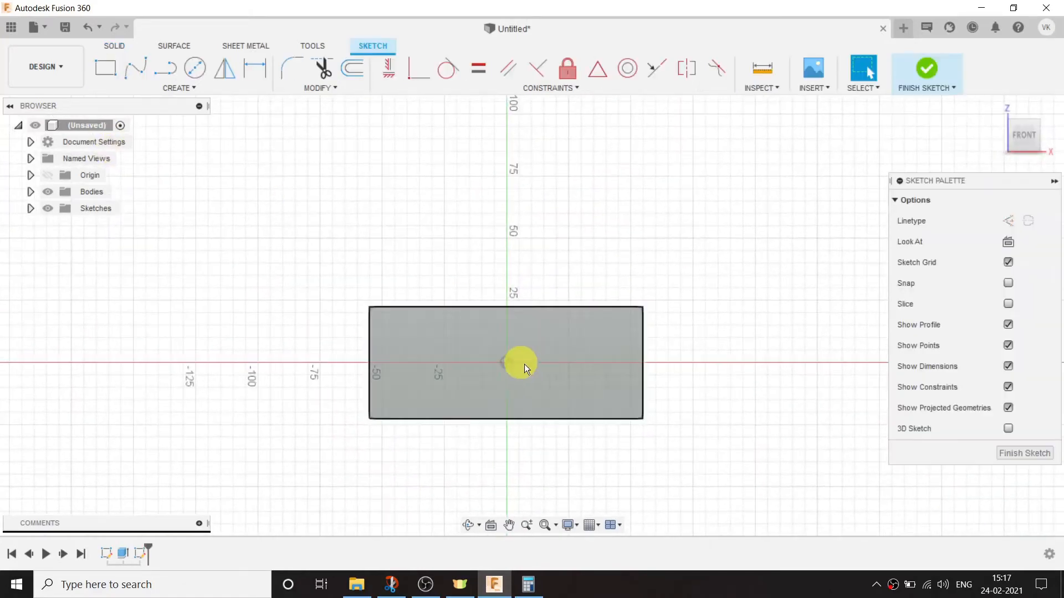
pyautogui.scroll(3, 507, 299)
pyautogui.click(117, 70)
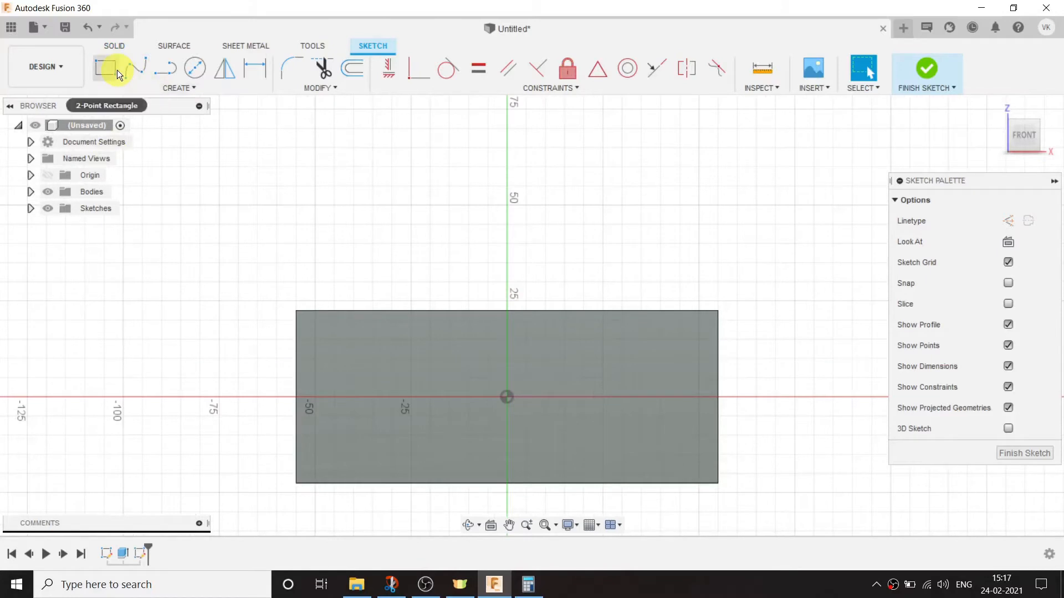
pyautogui.click(295, 312)
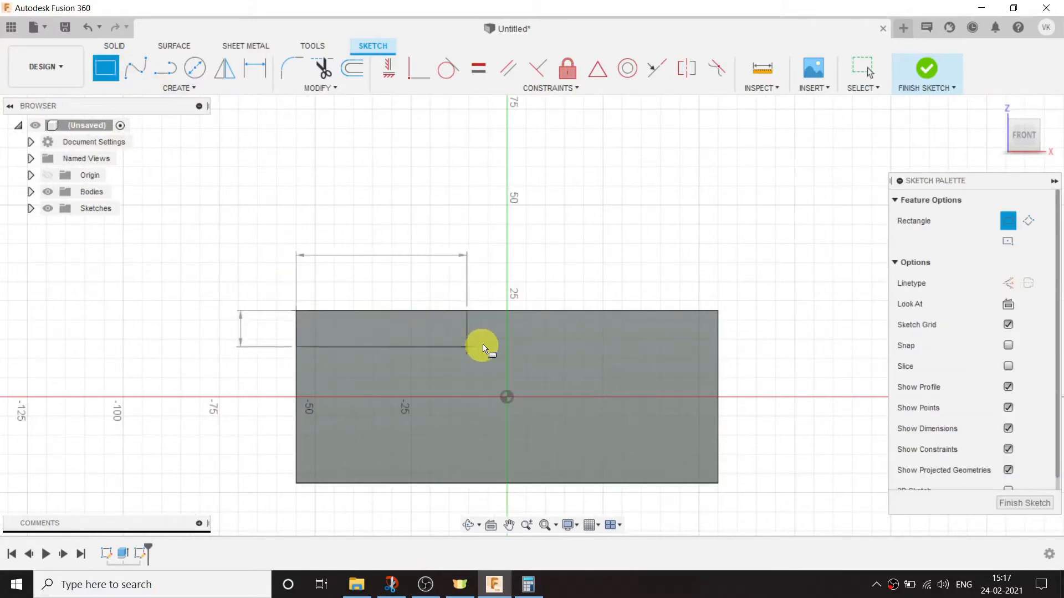
pyautogui.click(717, 340)
# Set the height of the strip rectangle along the upper edge to 12 mm
pyautogui.click(255, 69)
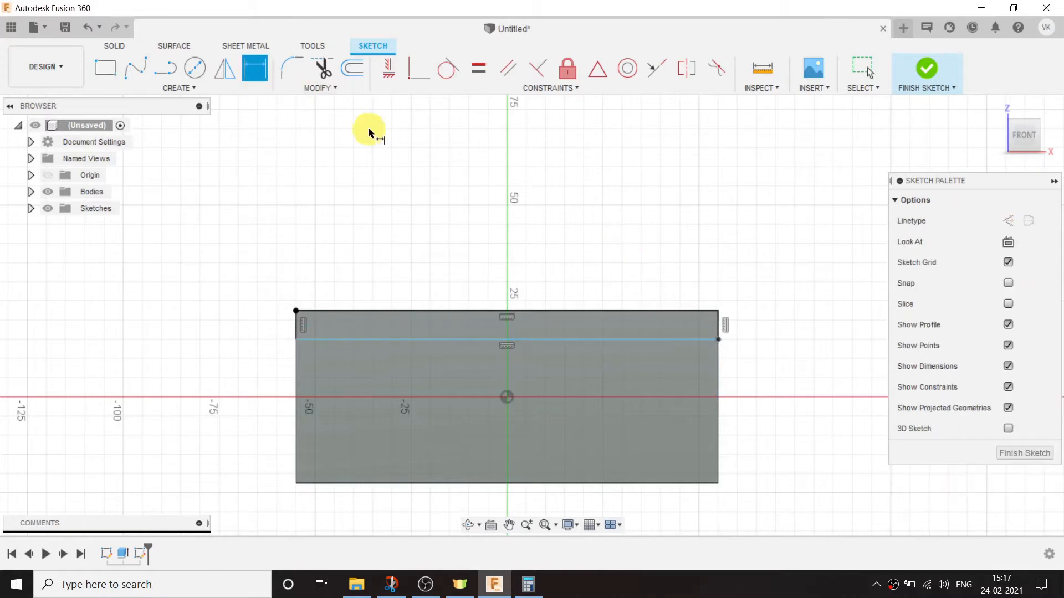
pyautogui.click(719, 325)
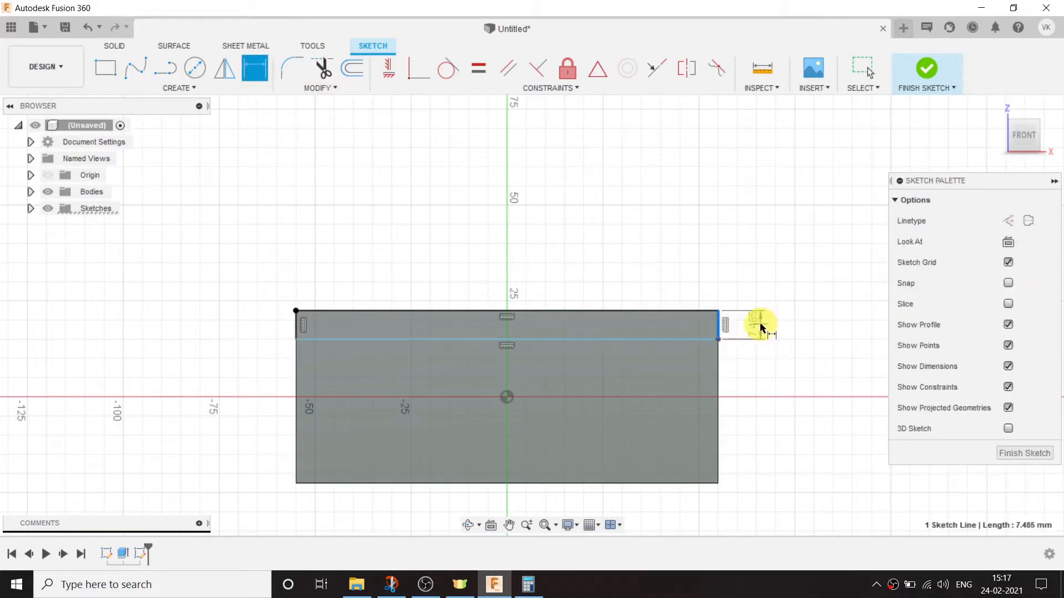
pyautogui.click(760, 327)
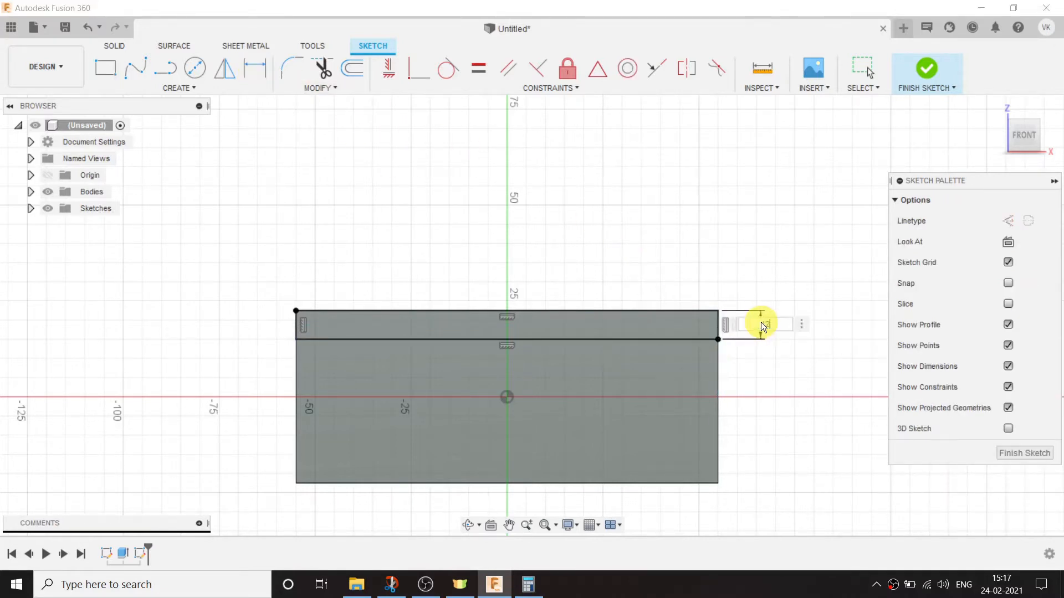
pyautogui.write('12')
pyautogui.press('Return')
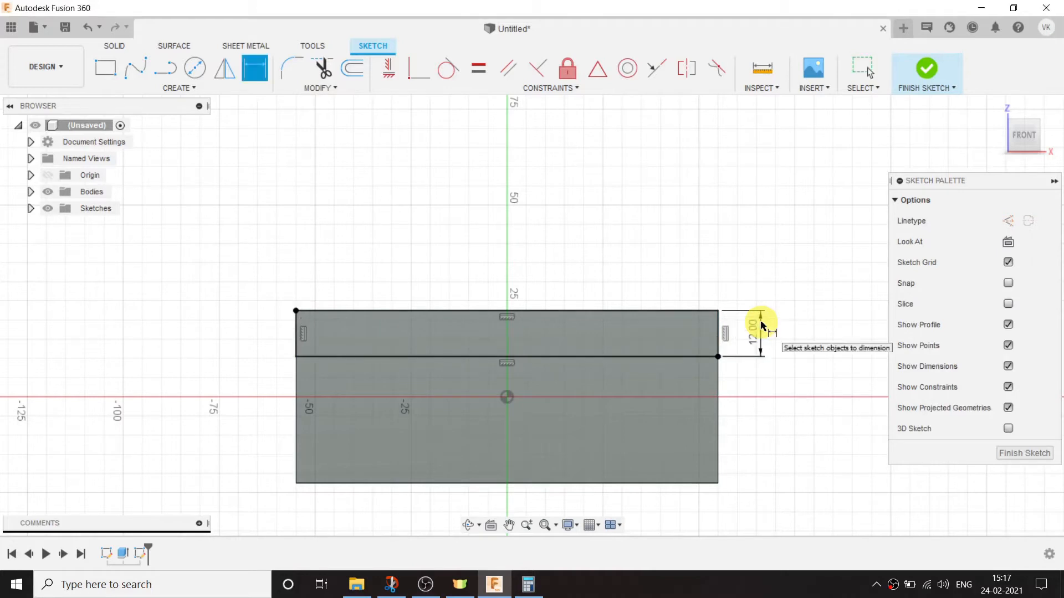
# Extrude the strip profile 50 mm outward from the plate and join it to the body
pyautogui.click(465, 526)
pyautogui.moveTo(486, 434)
pyautogui.mouseDown()
pyautogui.moveTo(474, 359)
pyautogui.moveTo(424, 312)
pyautogui.mouseUp()
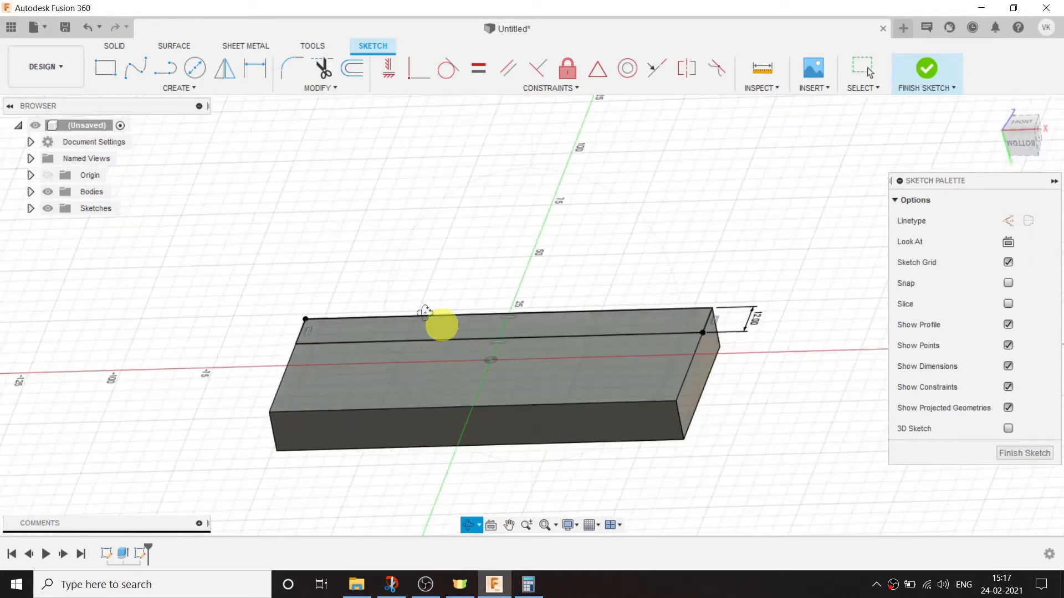
pyautogui.rightClick(332, 266)
pyautogui.click(401, 213)
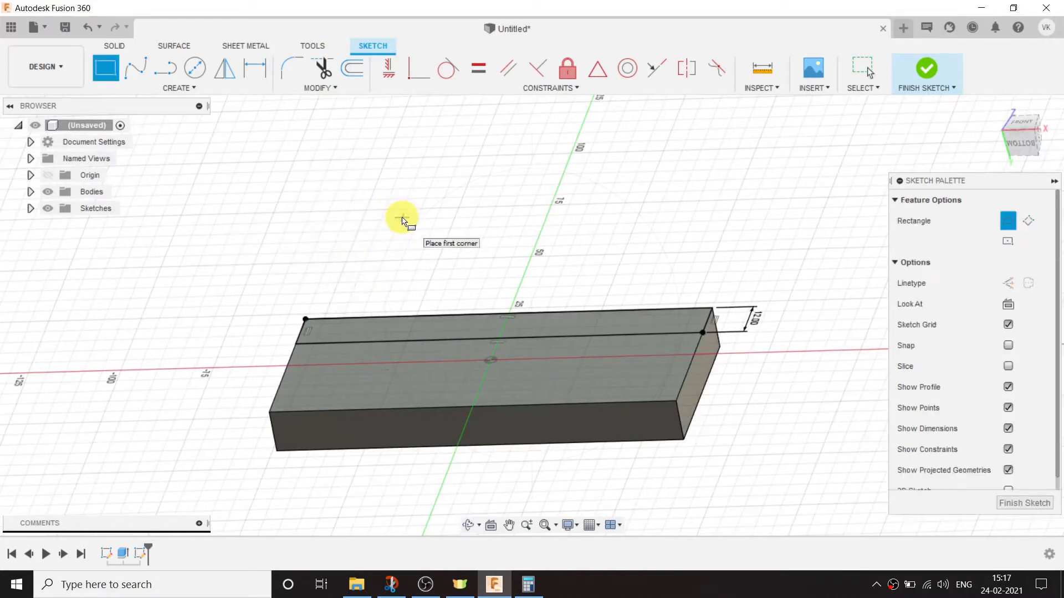
pyautogui.click(116, 45)
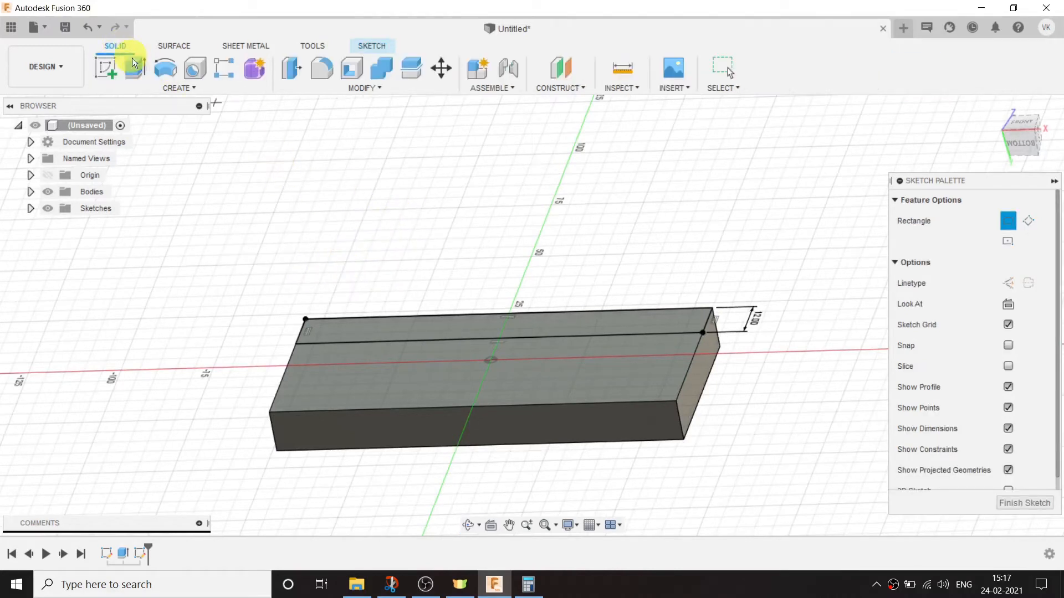
pyautogui.click(135, 66)
pyautogui.click(383, 324)
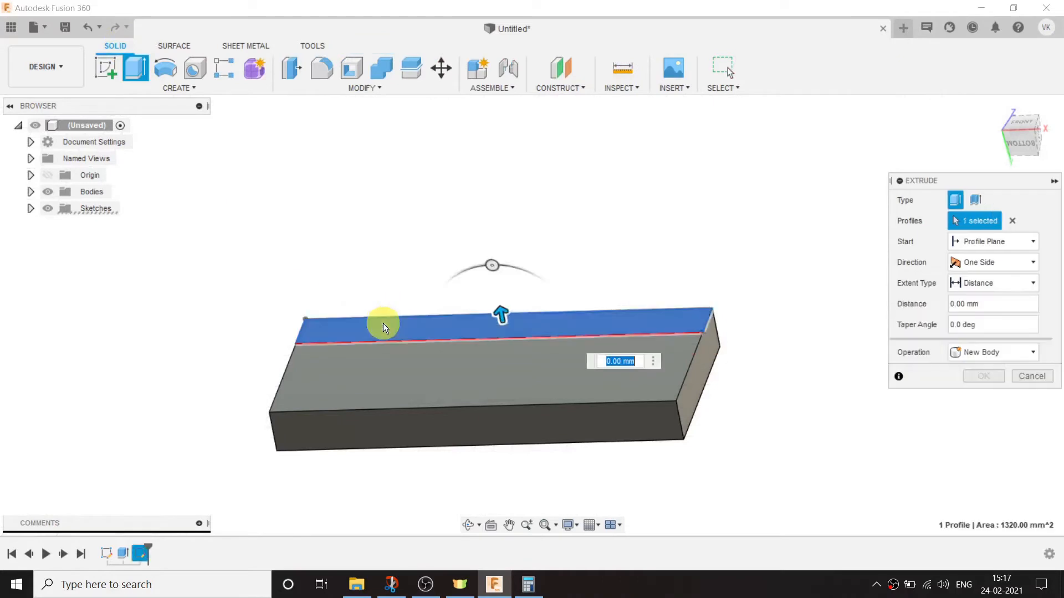
pyautogui.write('50')
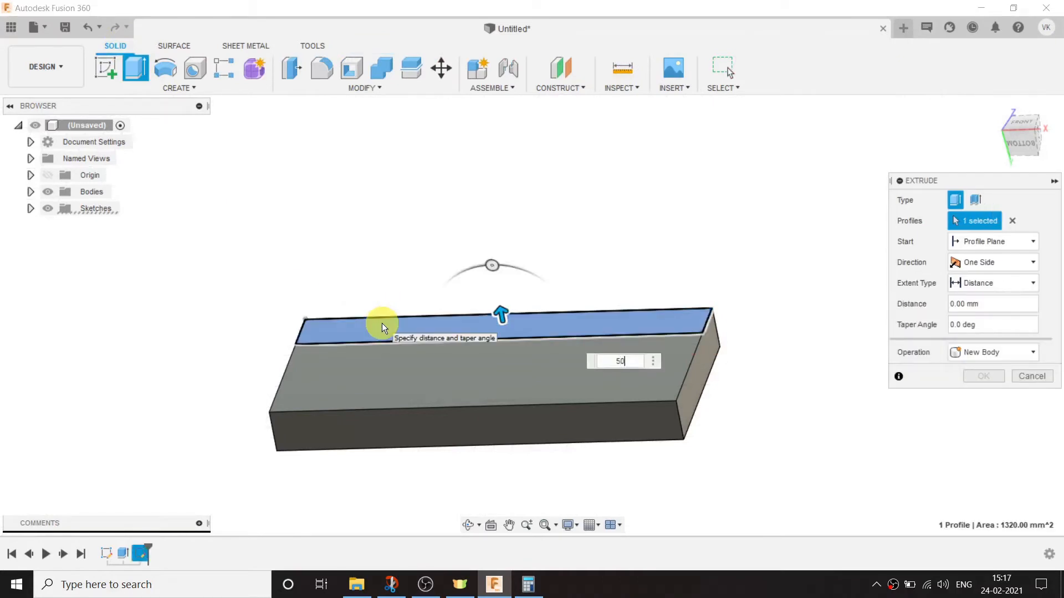
pyautogui.press('Return')
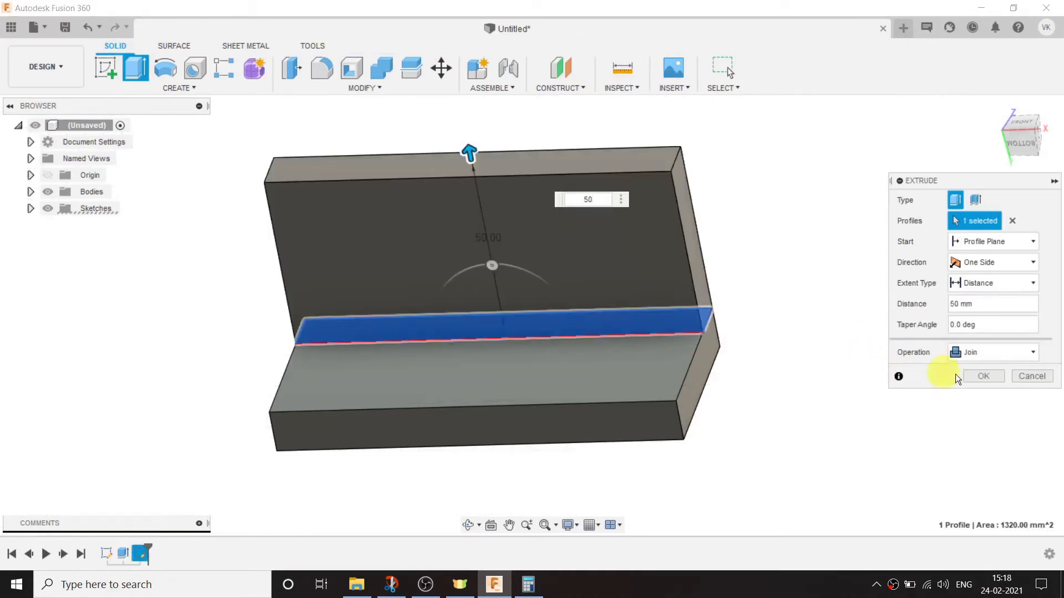
pyautogui.click(983, 377)
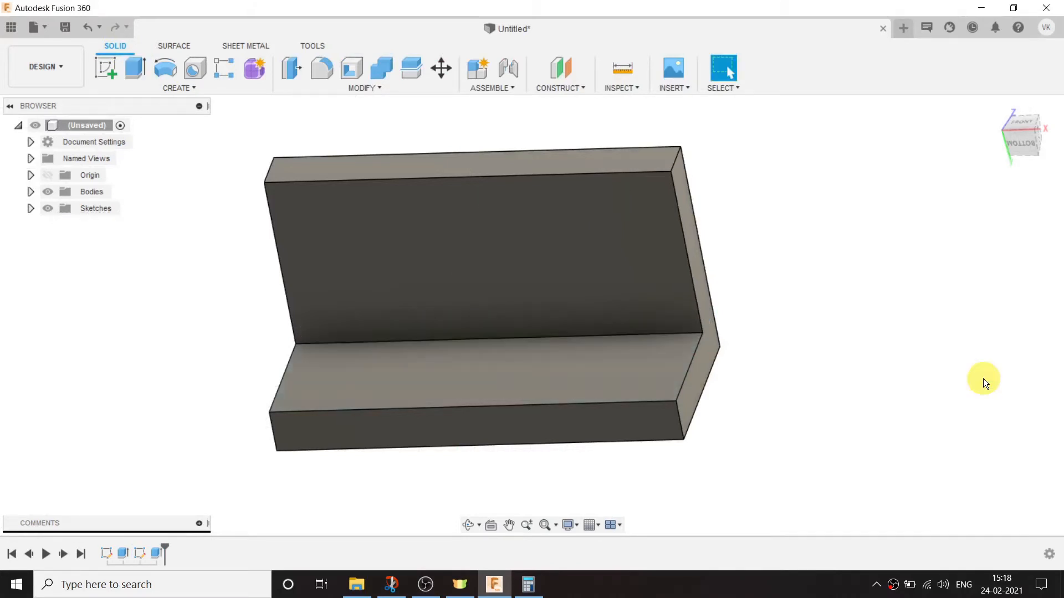
# Fillet the four outer corner edges of the plate and flange with a 12 mm radius
pyautogui.scroll(-3, 694, 243)
pyautogui.scroll(2, 695, 243)
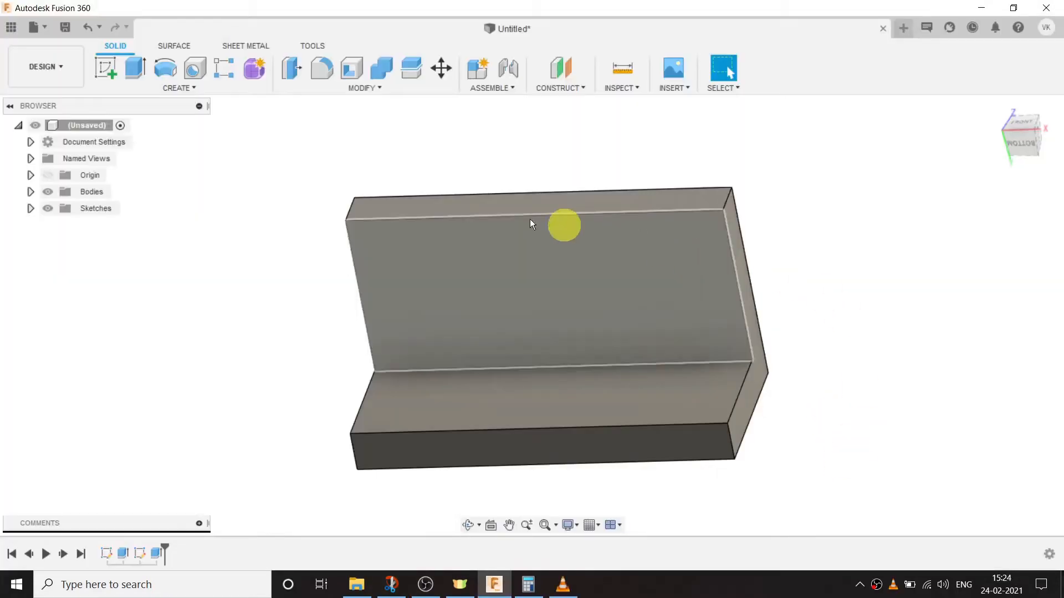
pyautogui.click(323, 71)
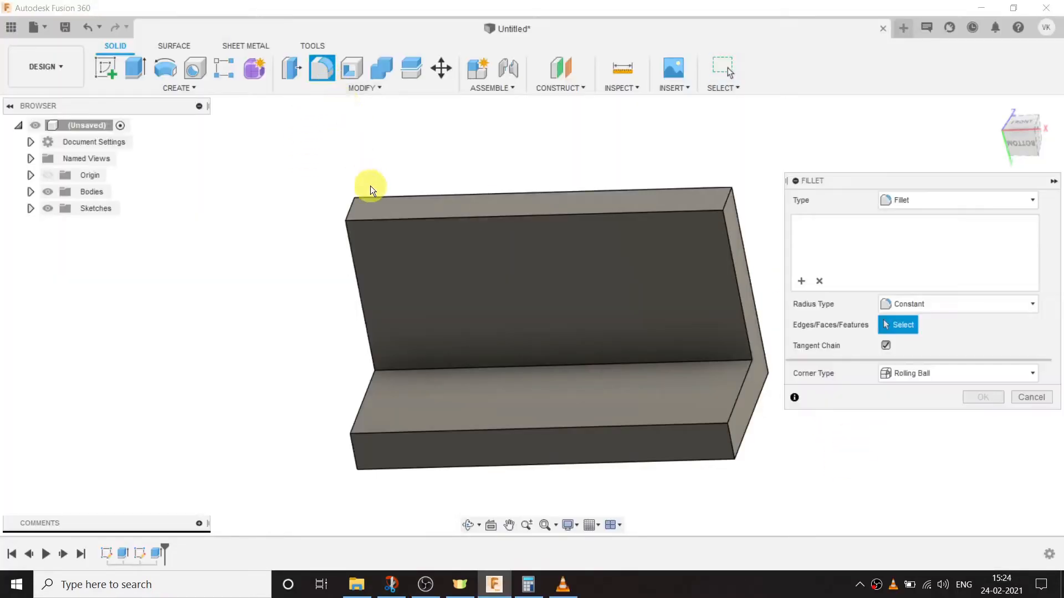
pyautogui.click(351, 205)
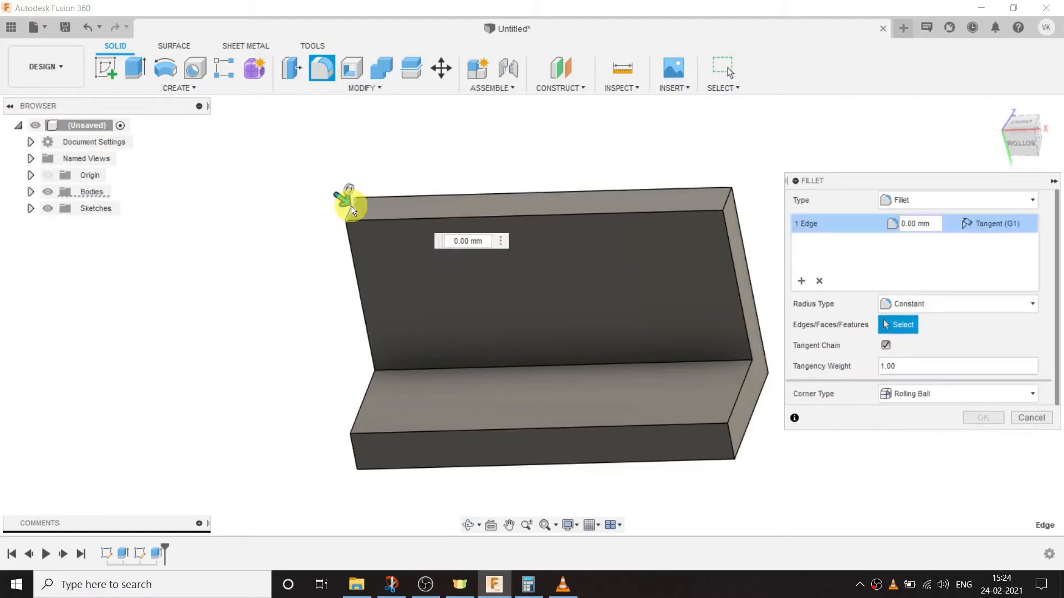
pyautogui.click(730, 201)
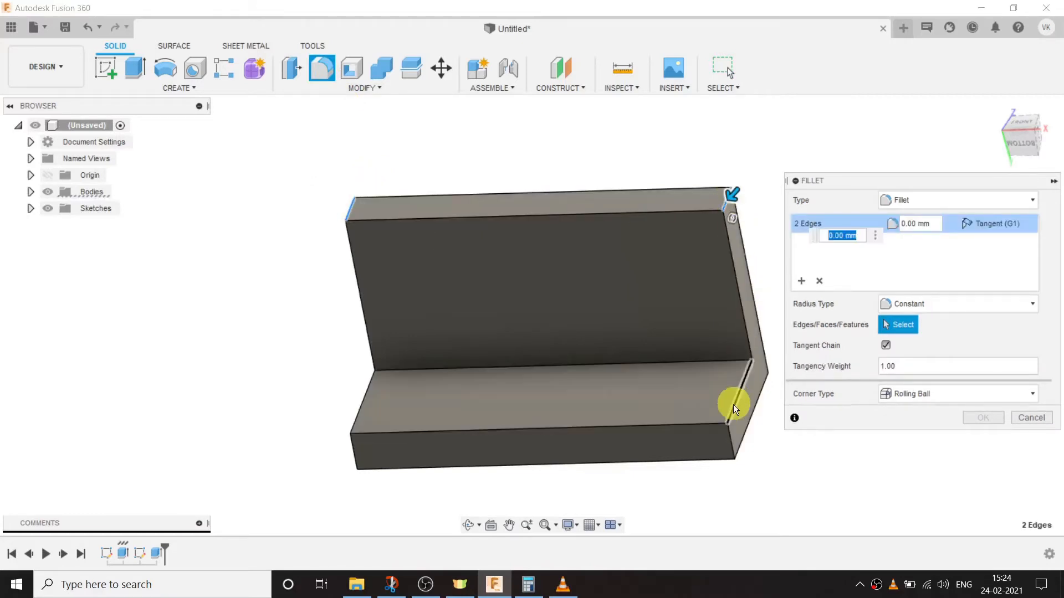
pyautogui.click(730, 431)
pyautogui.click(354, 439)
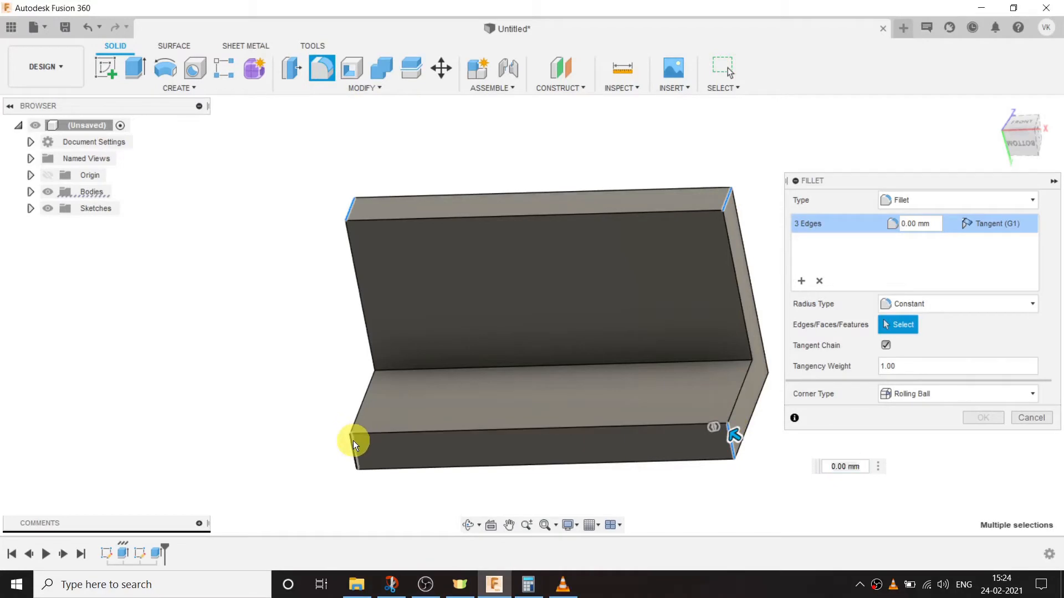
pyautogui.write('12')
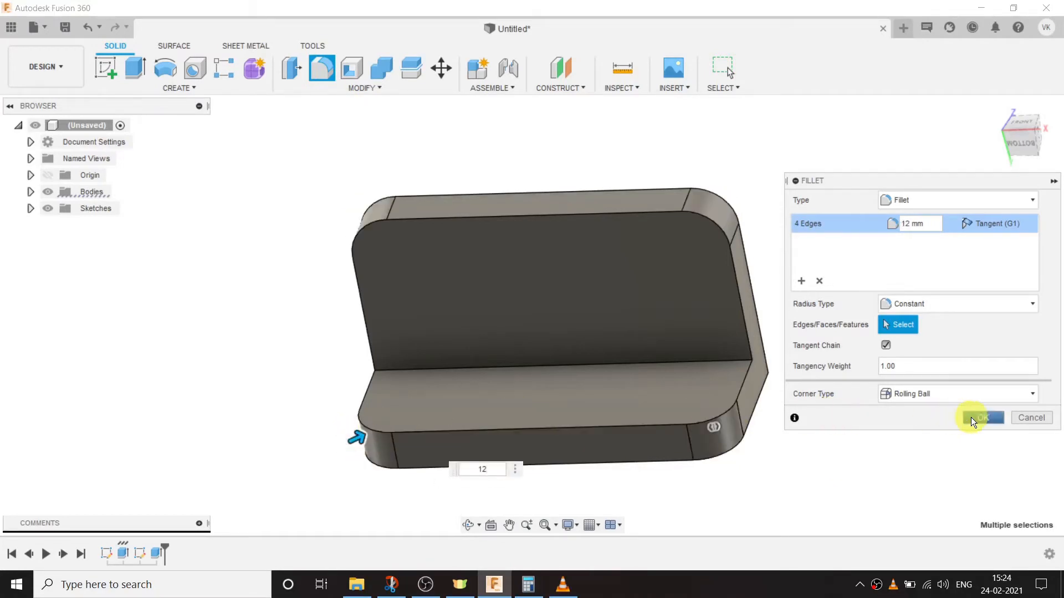
pyautogui.click(970, 418)
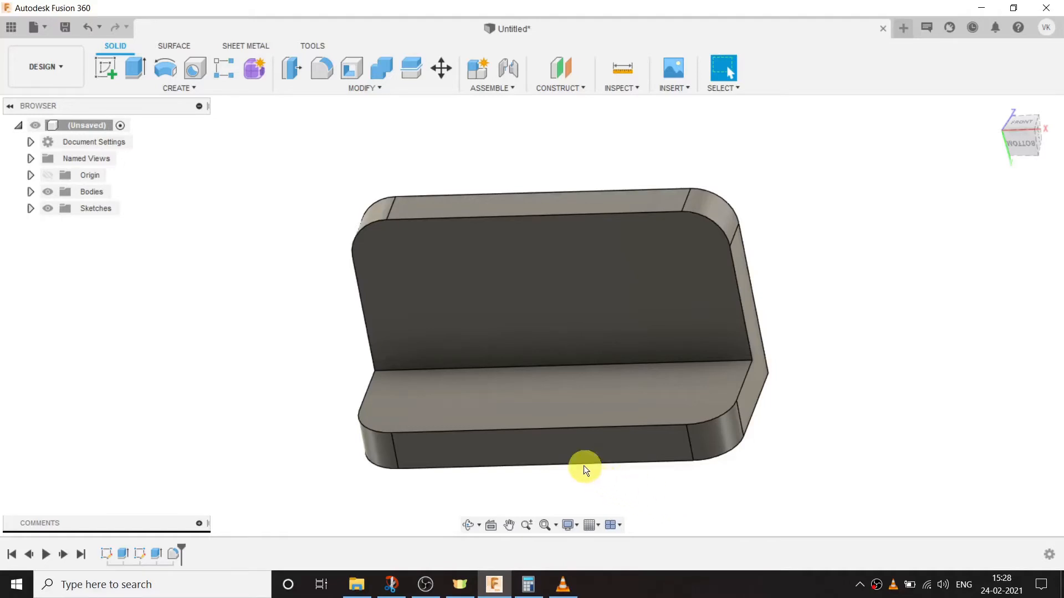
# Start a sketch on the flange's narrow end face and draw a center rectangle about 67 mm wide, centred on the midpoint of the face's lower edge
pyautogui.click(576, 453)
pyautogui.click(112, 78)
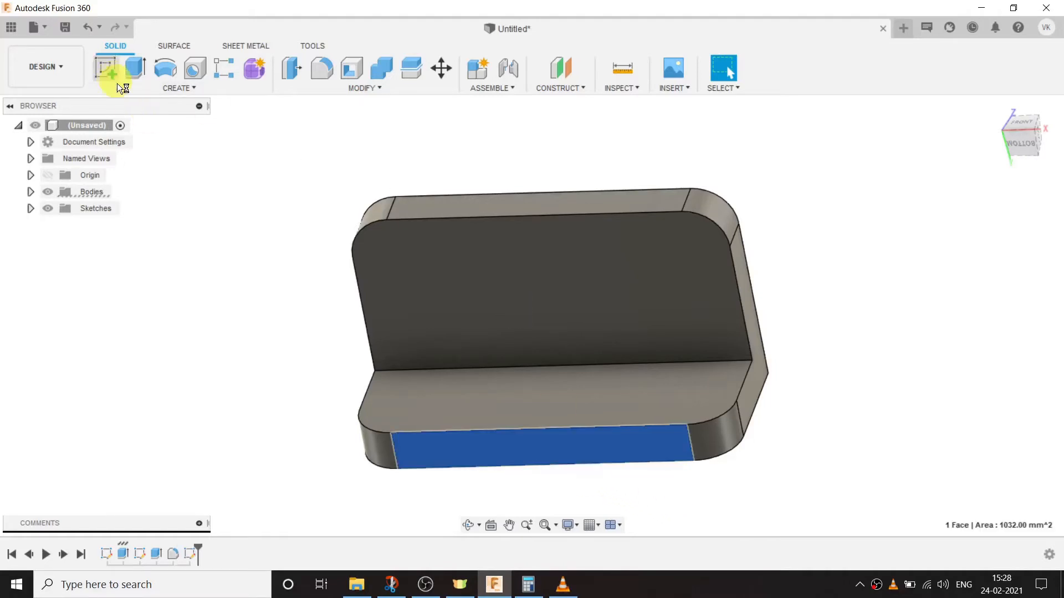
pyautogui.scroll(3, 439, 267)
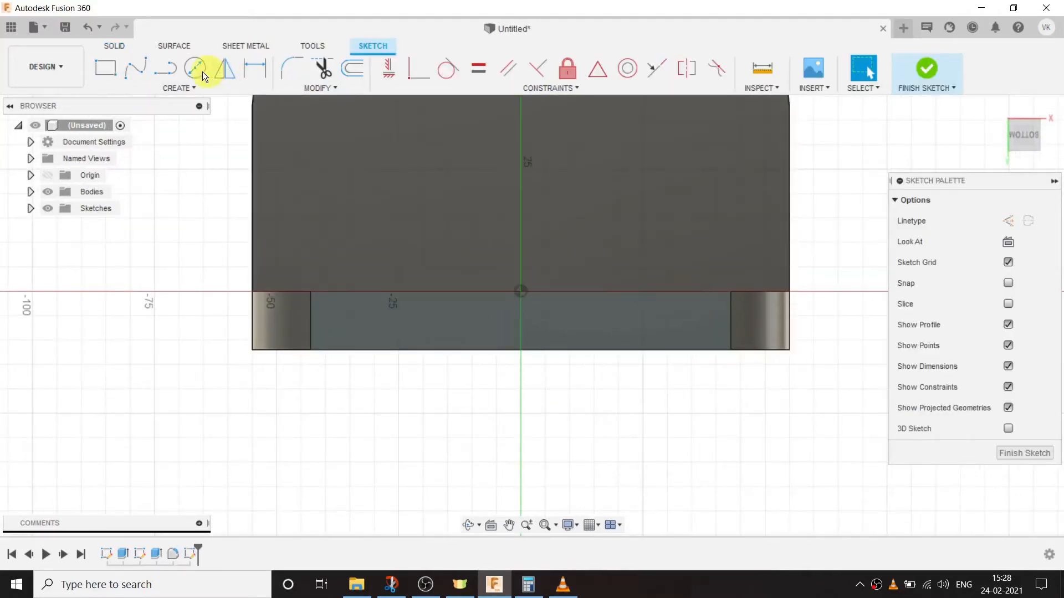
pyautogui.click(166, 83)
pyautogui.moveTo(172, 117)
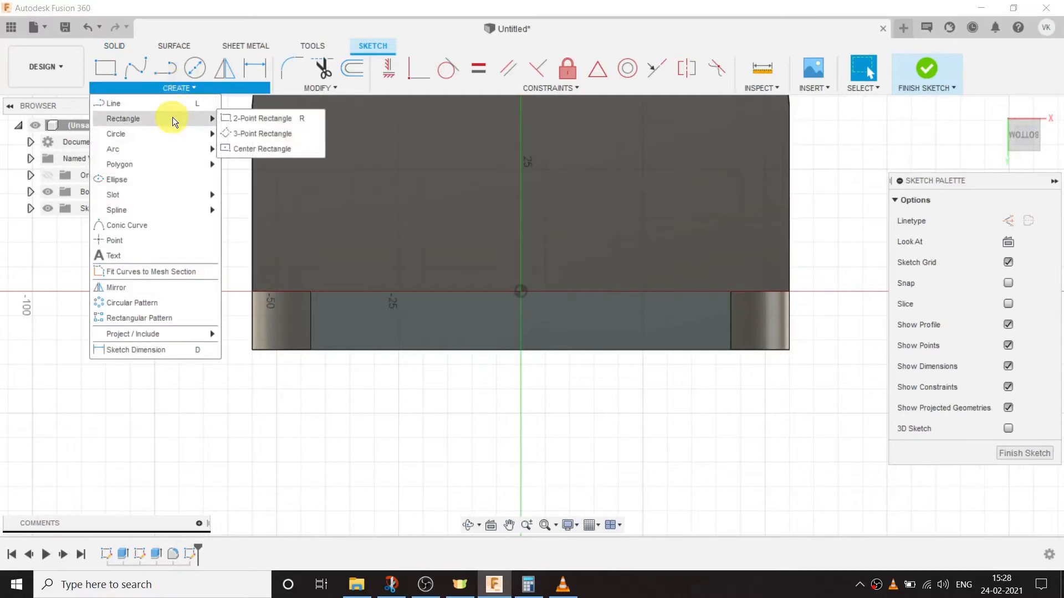
pyautogui.click(263, 148)
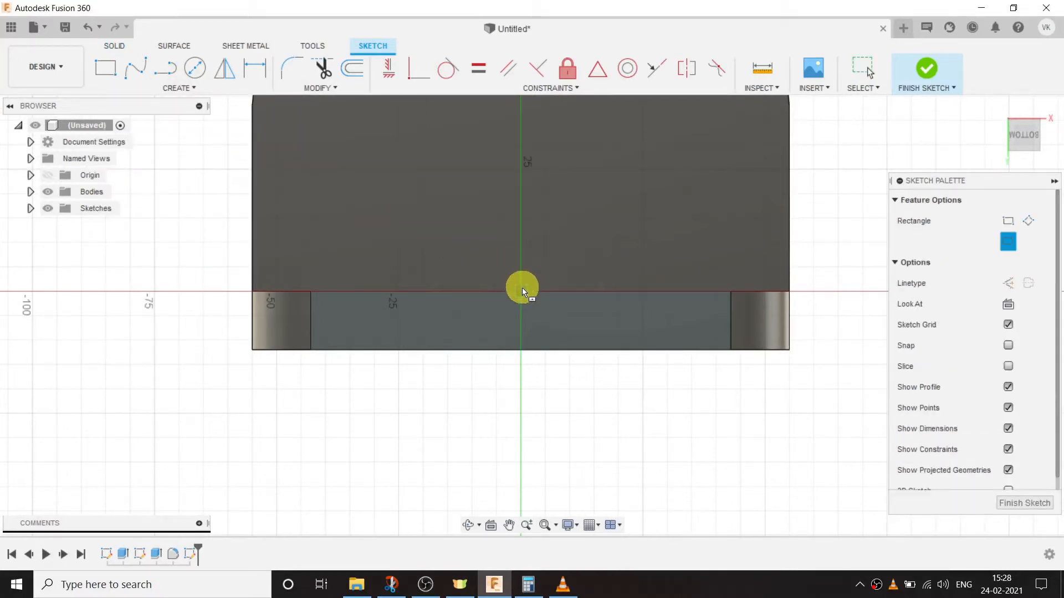
pyautogui.click(520, 350)
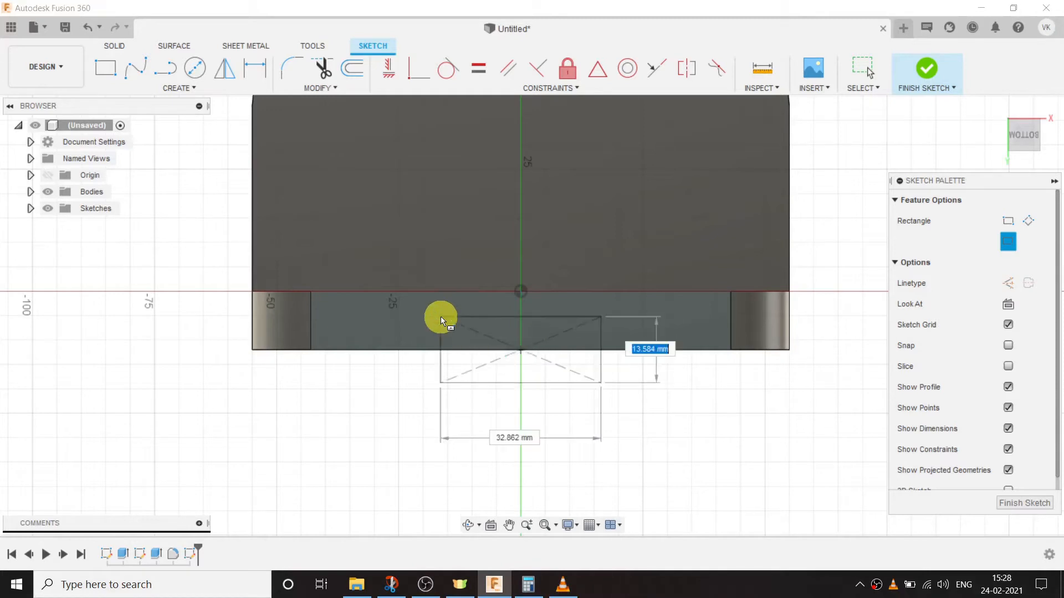
pyautogui.click(359, 325)
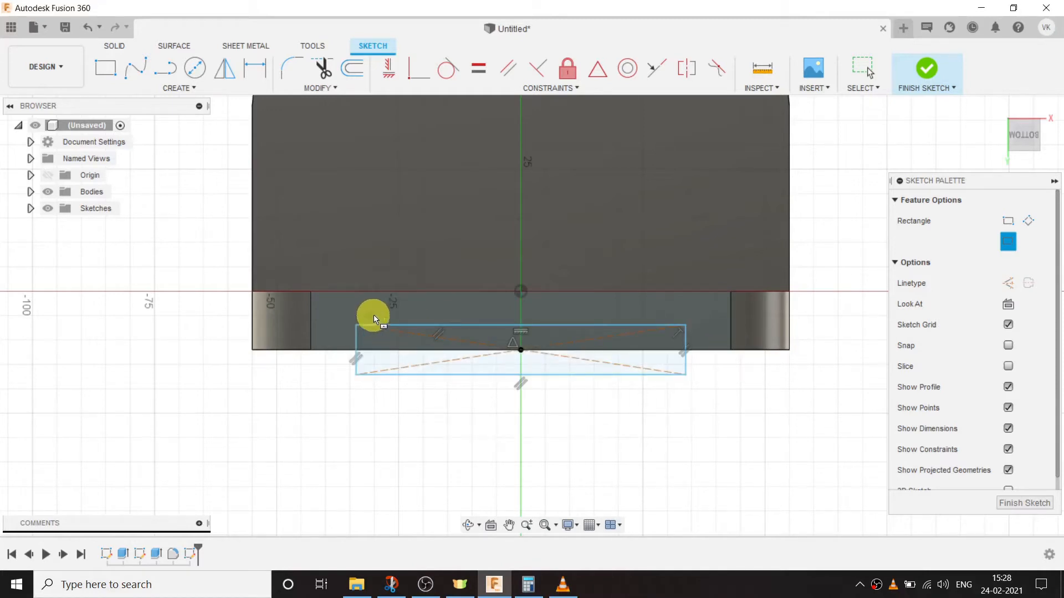
# Set the width of the center rectangle to 60 mm
pyautogui.click(255, 66)
pyautogui.click(460, 375)
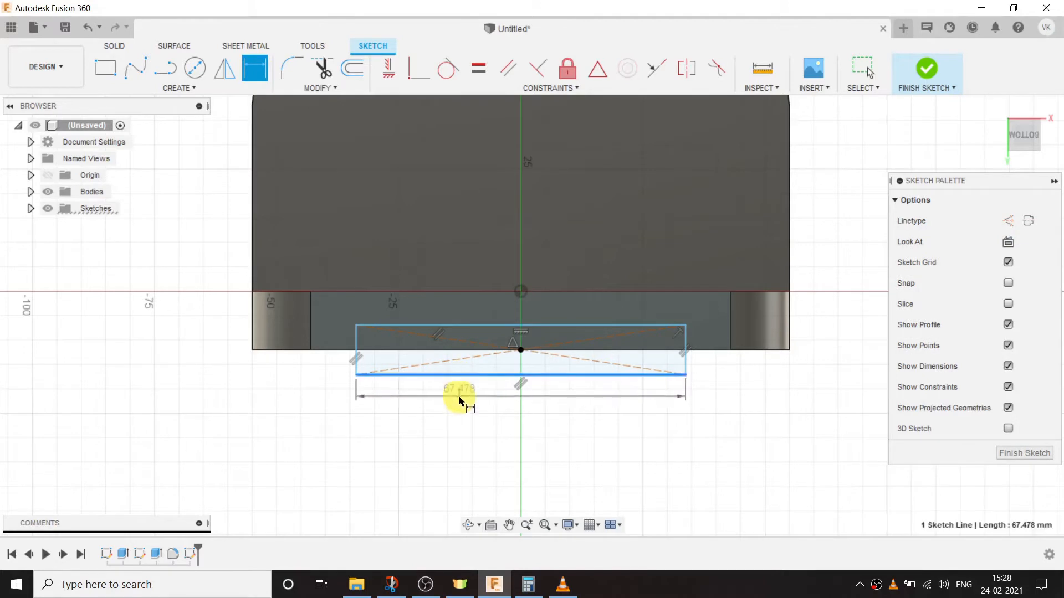
pyautogui.click(460, 392)
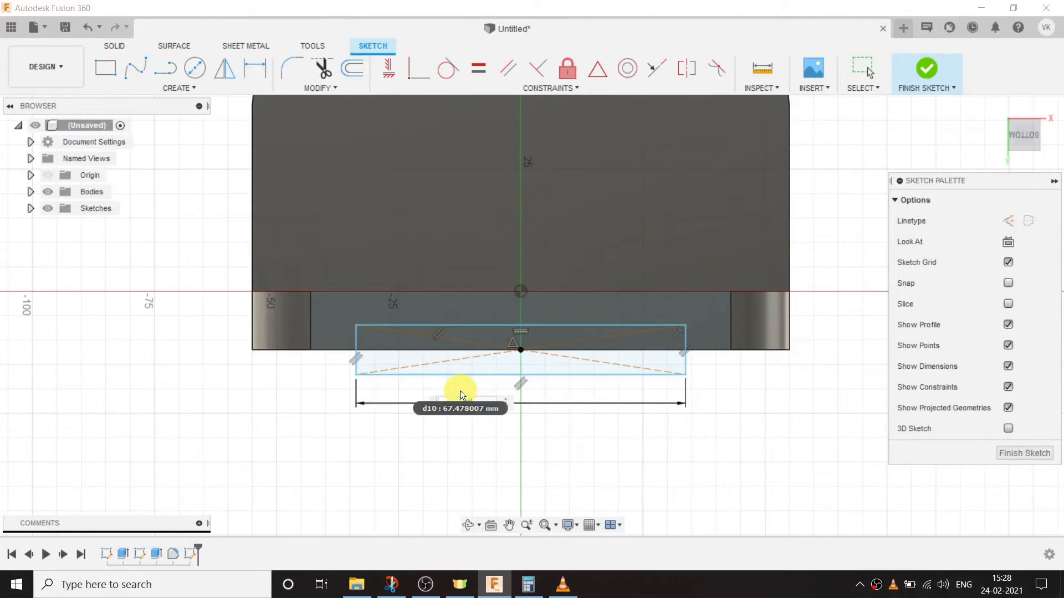
pyautogui.write('60')
pyautogui.press('Return')
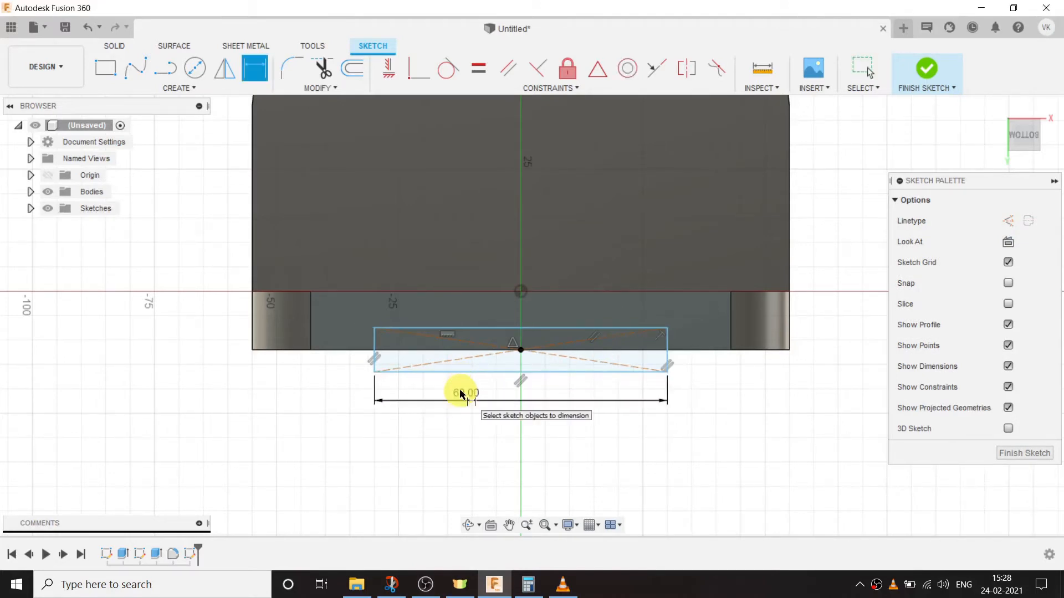
# Dimension the rectangle's upper side 6 mm from the lower edge of the flange's end face
pyautogui.click(654, 328)
pyautogui.click(655, 351)
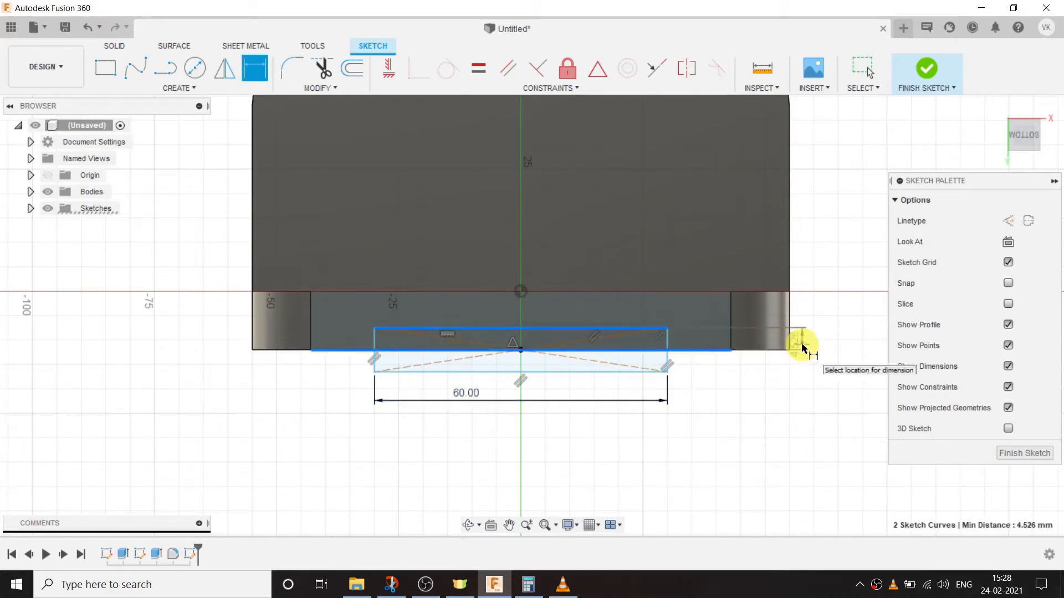
pyautogui.click(803, 344)
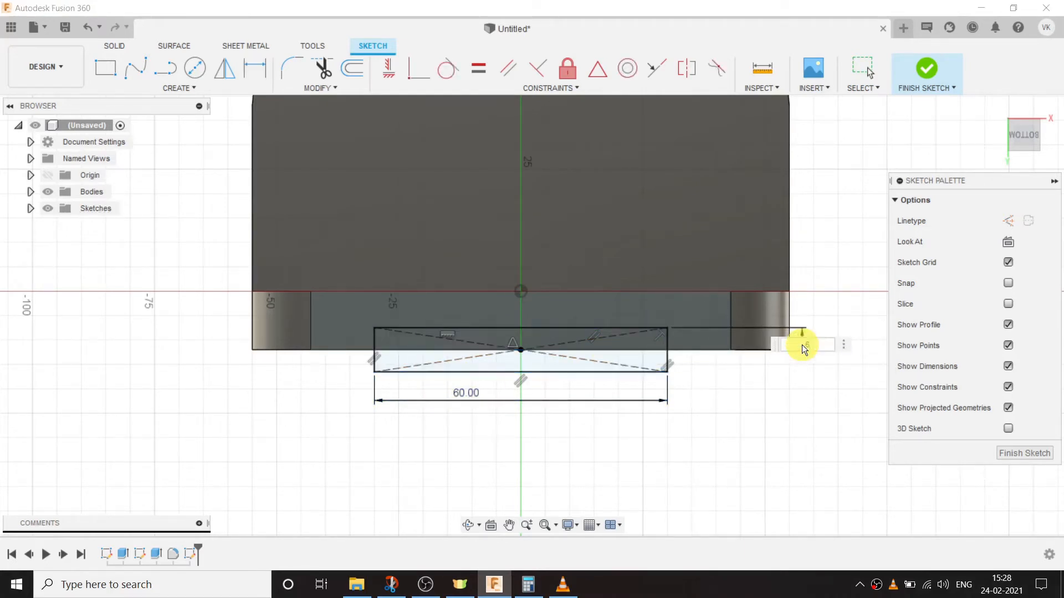
pyautogui.press('Return')
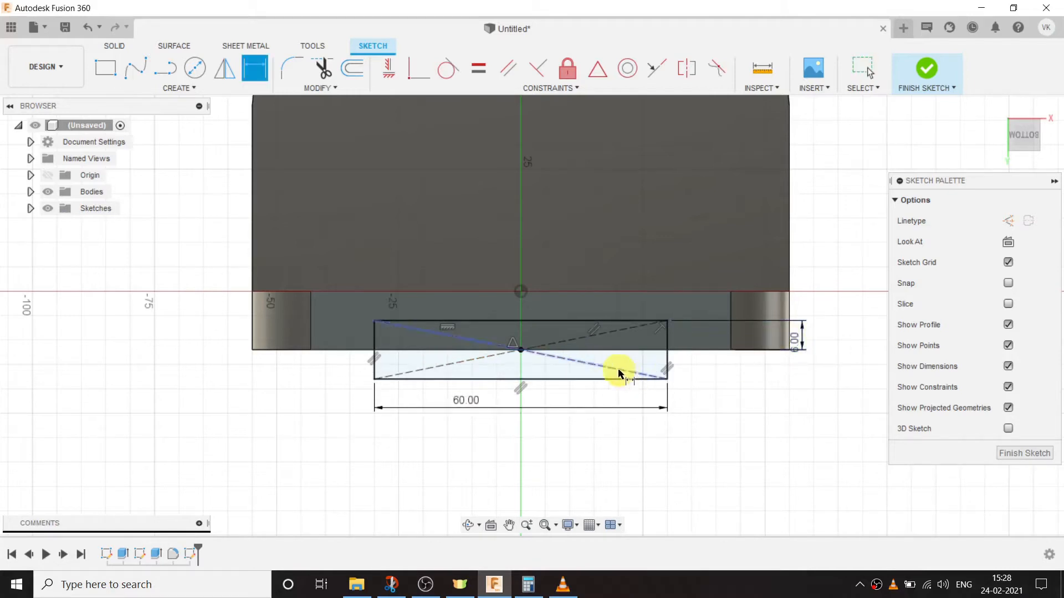
# Extrude the part of the rectangle lying on the flange's end face by -100 mm as a cut through the bracket
pyautogui.click(469, 525)
pyautogui.moveTo(564, 376); pyautogui.dragTo(508, 394)
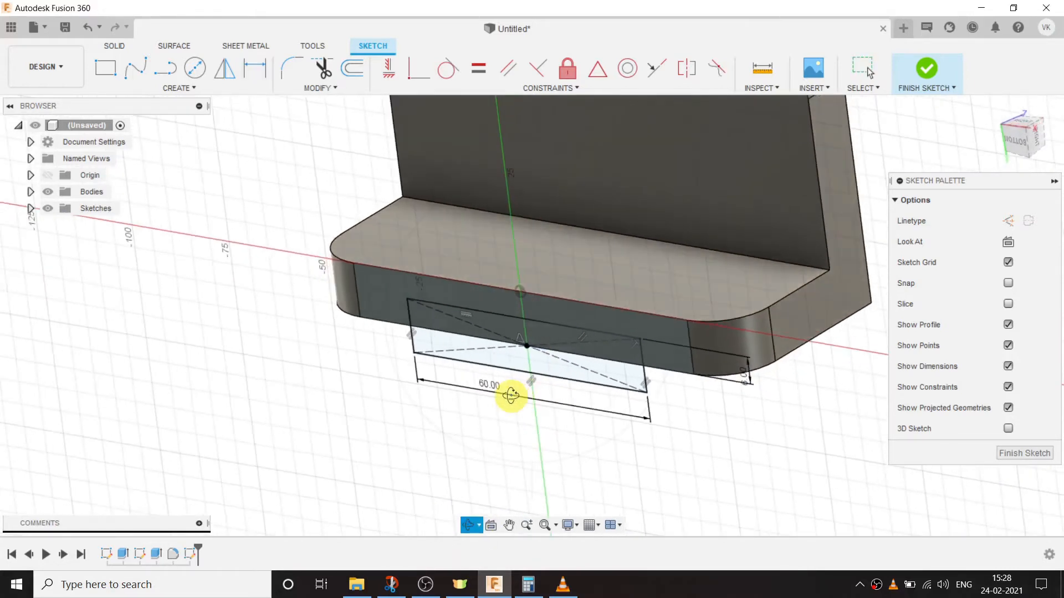
pyautogui.click(113, 46)
pyautogui.click(125, 63)
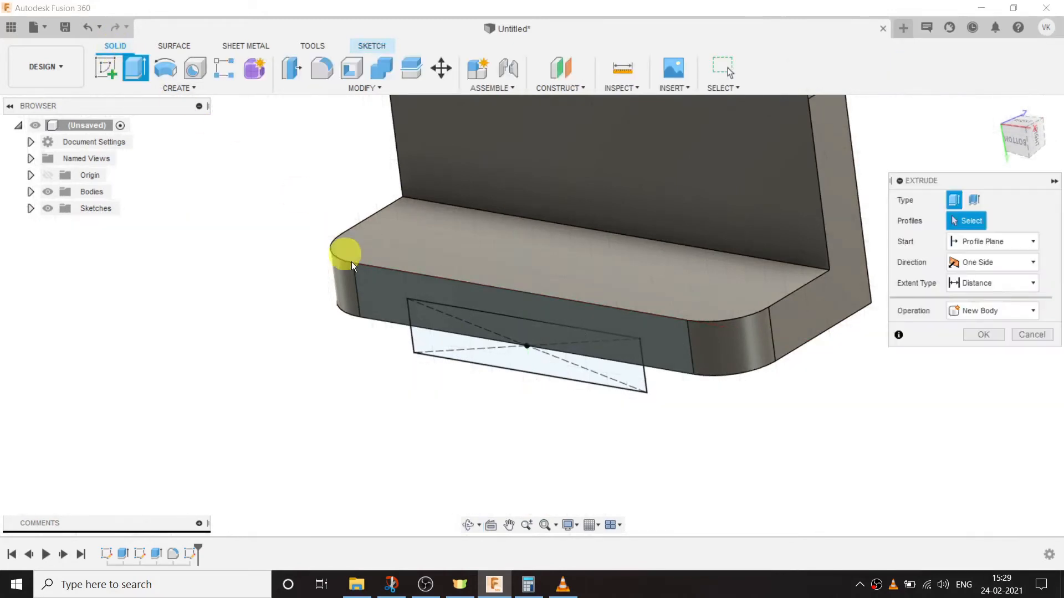
pyautogui.click(434, 321)
pyautogui.scroll(-5, 323, 444)
pyautogui.scroll(1, 462, 220)
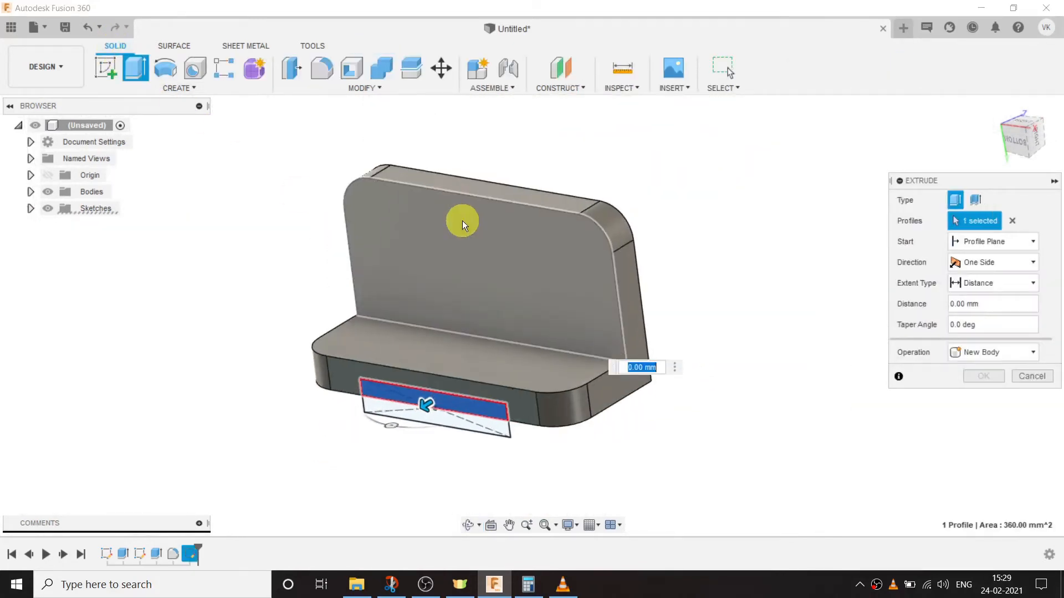
pyautogui.moveTo(415, 427); pyautogui.dragTo(625, 316)
pyautogui.click(757, 332)
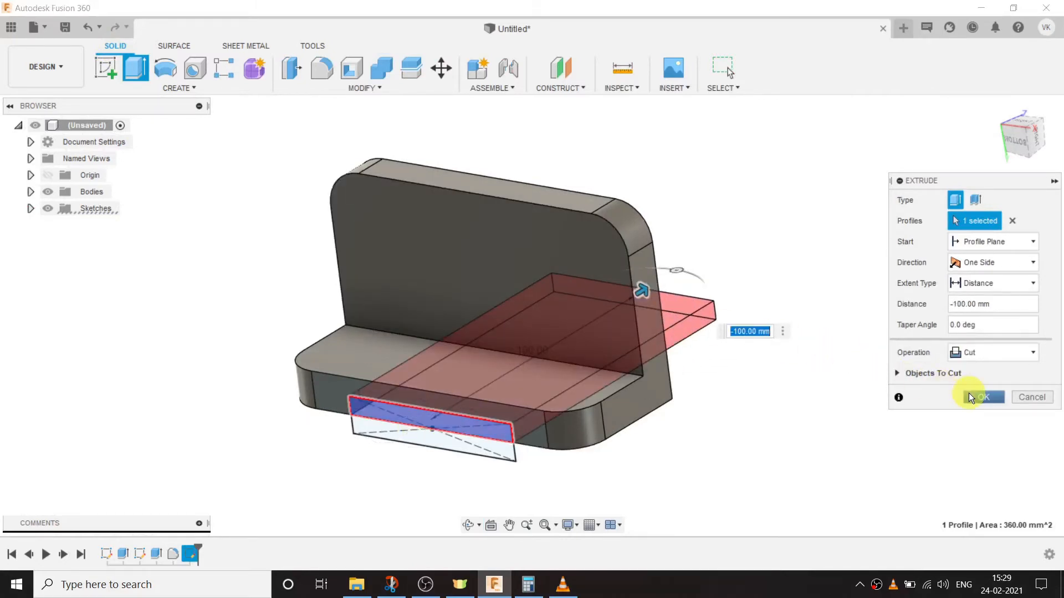
pyautogui.click(971, 395)
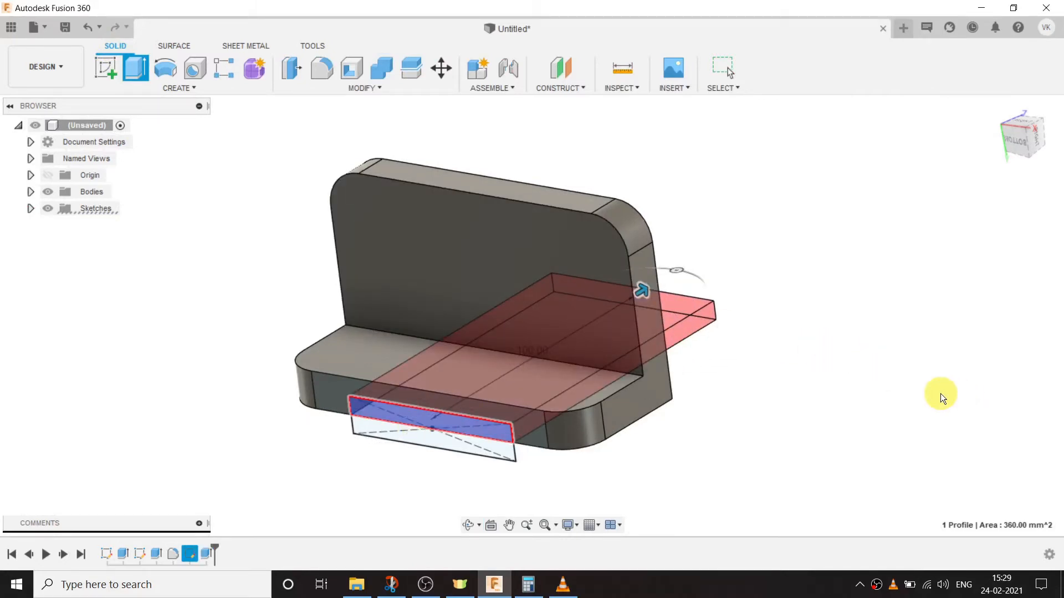
pyautogui.scroll(-4, 717, 332)
pyautogui.scroll(3, 679, 288)
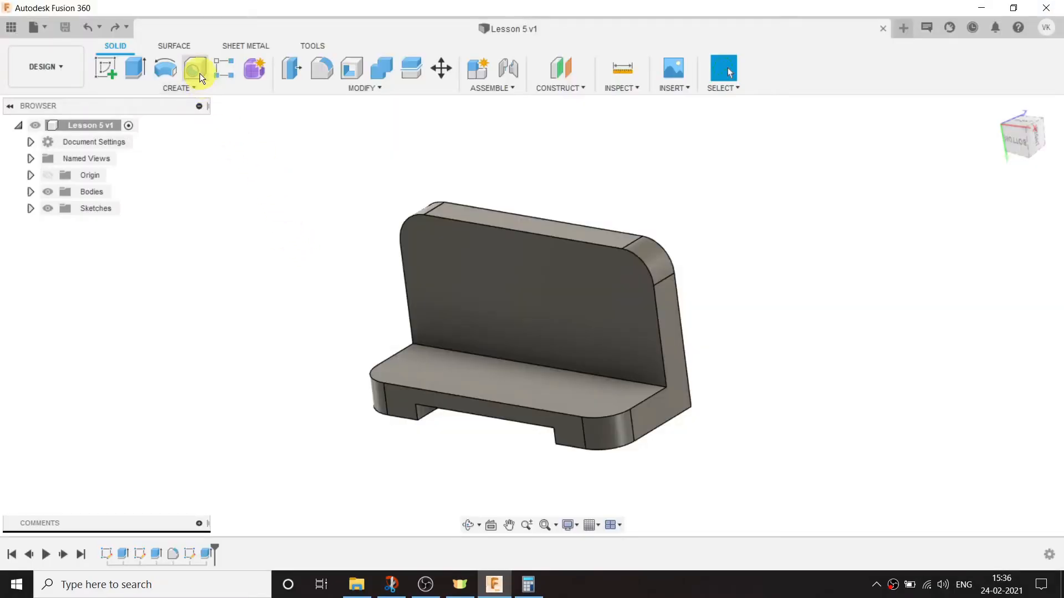
# Create a simple hole 12 mm in diameter and 35 mm deep on the upright plate's inner face, near its upper-left rounded corner
pyautogui.click(195, 69)
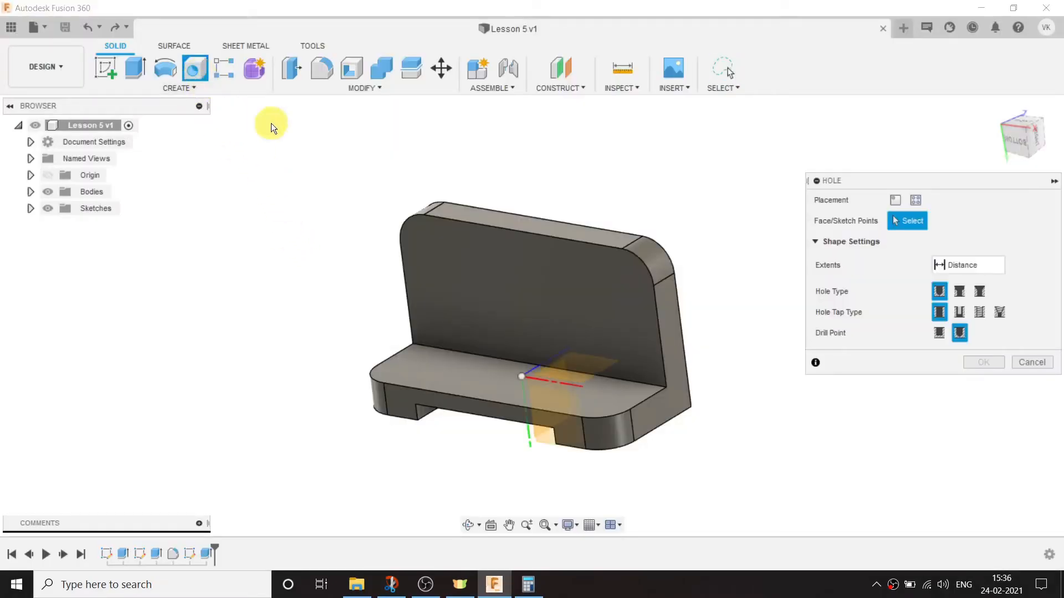
pyautogui.click(433, 241)
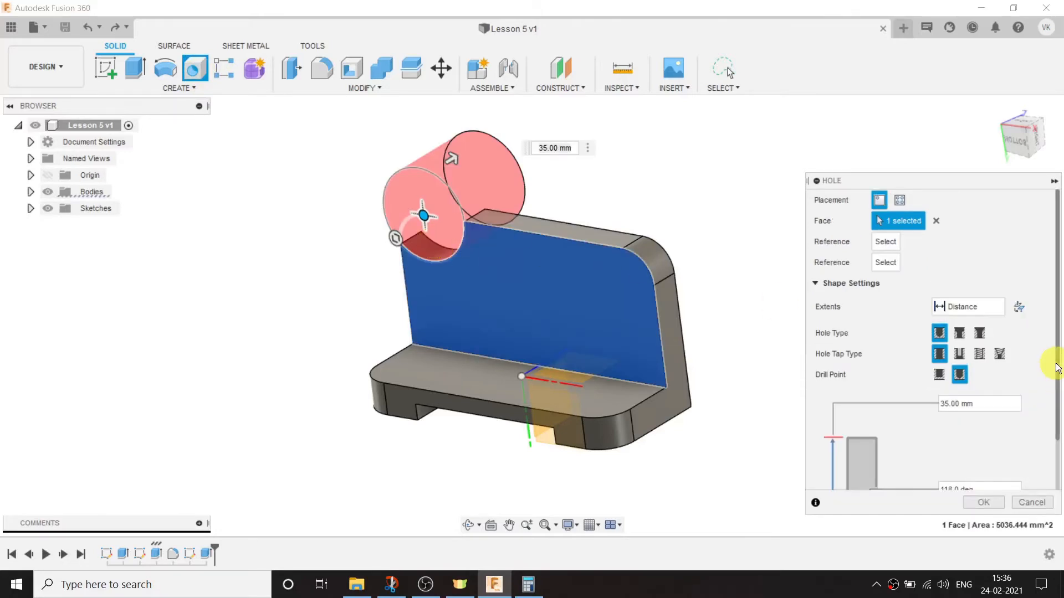
pyautogui.scroll(-3, 1050, 388)
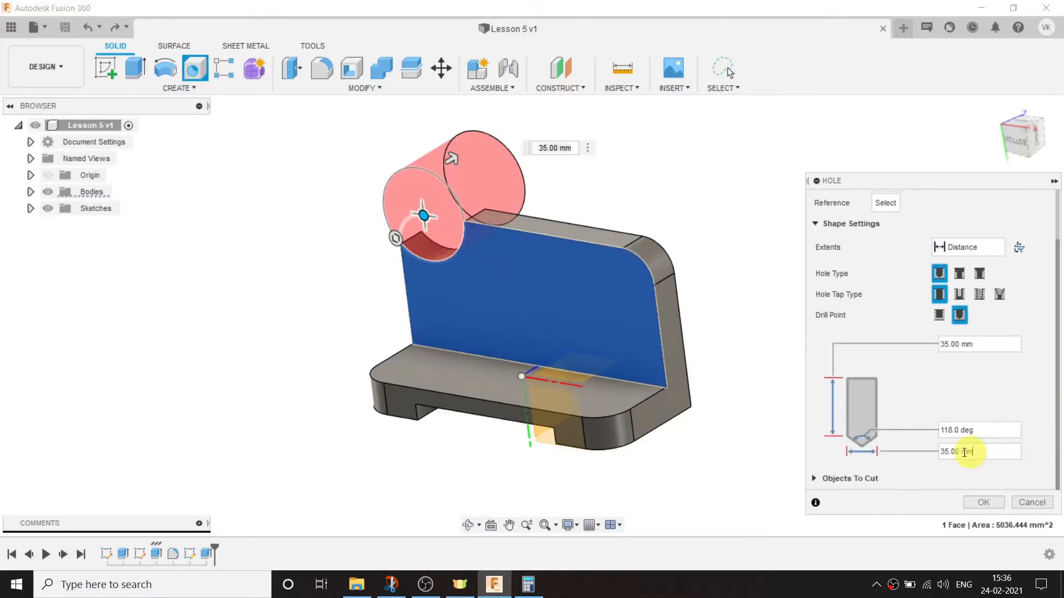
pyautogui.moveTo(986, 454); pyautogui.dragTo(908, 447)
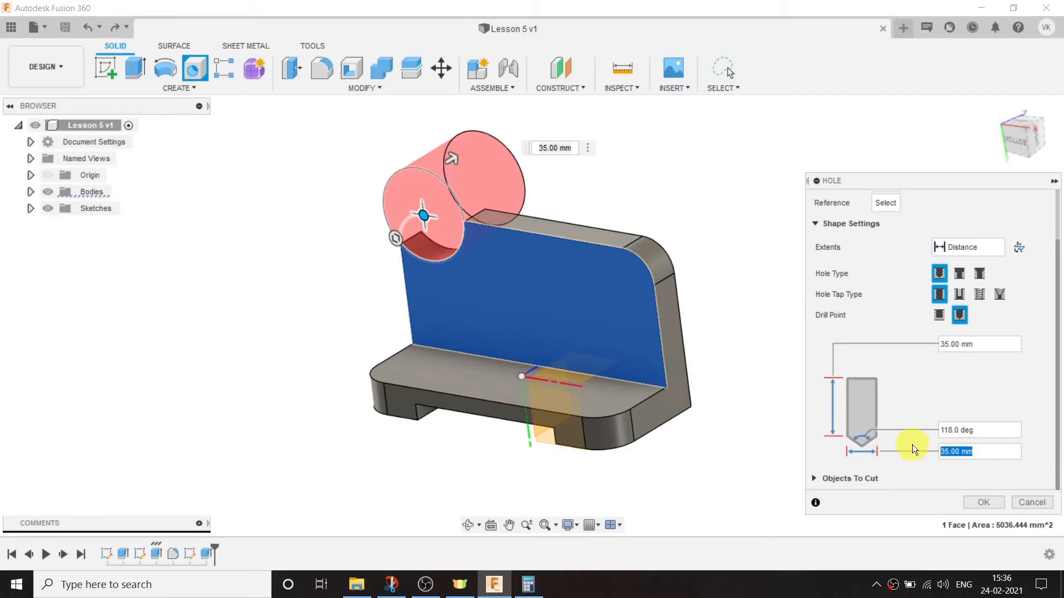
pyautogui.write('12')
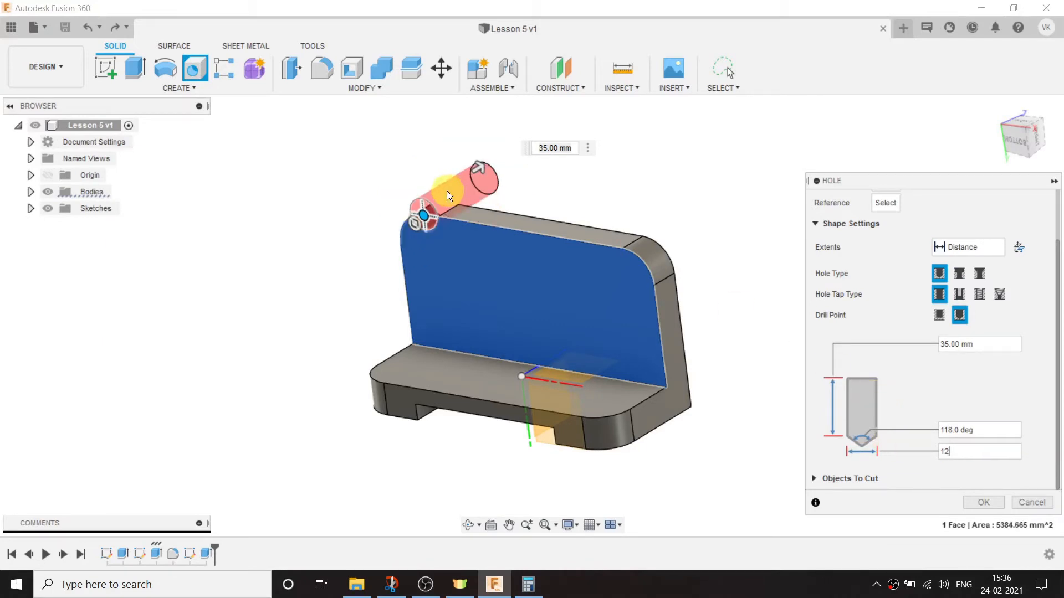
pyautogui.moveTo(424, 212); pyautogui.dragTo(428, 247)
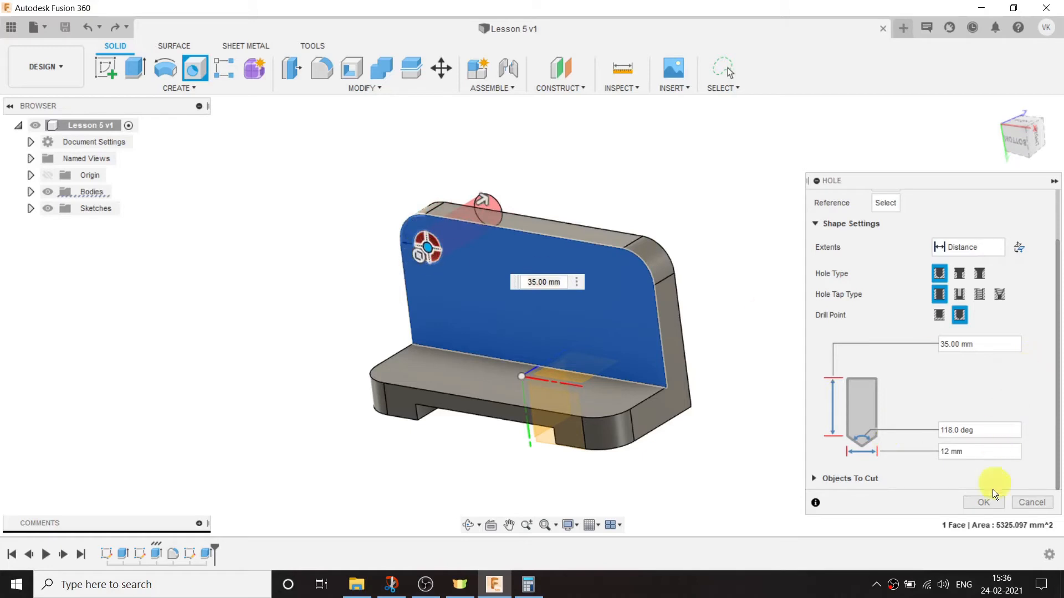
pyautogui.click(986, 507)
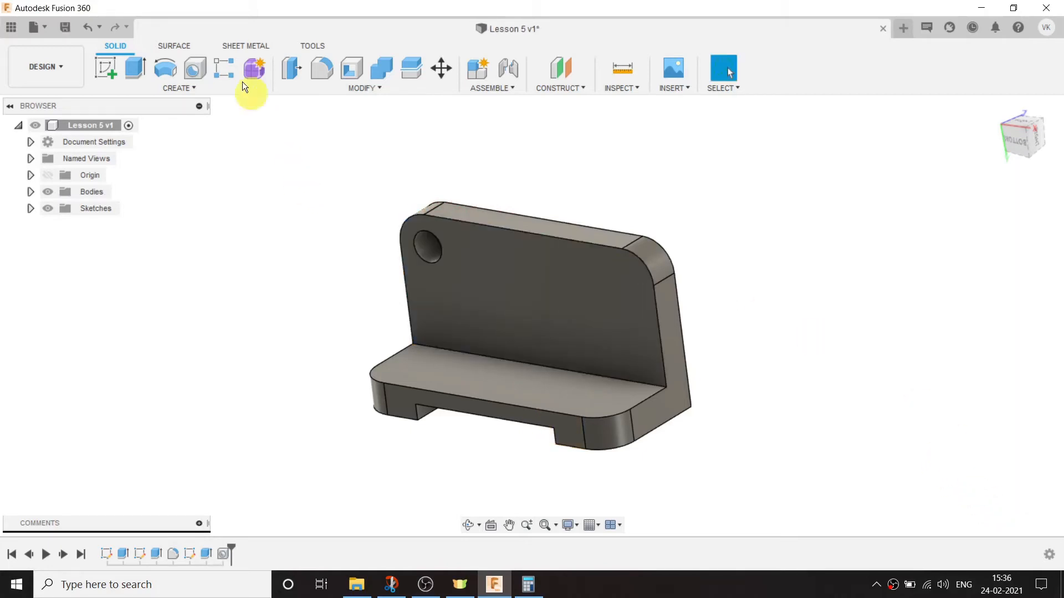
# Create a simple hole 35 mm deep on the upright plate's inner face near its upper-right rounded corner, matching the existing 12 mm hole
pyautogui.click(194, 68)
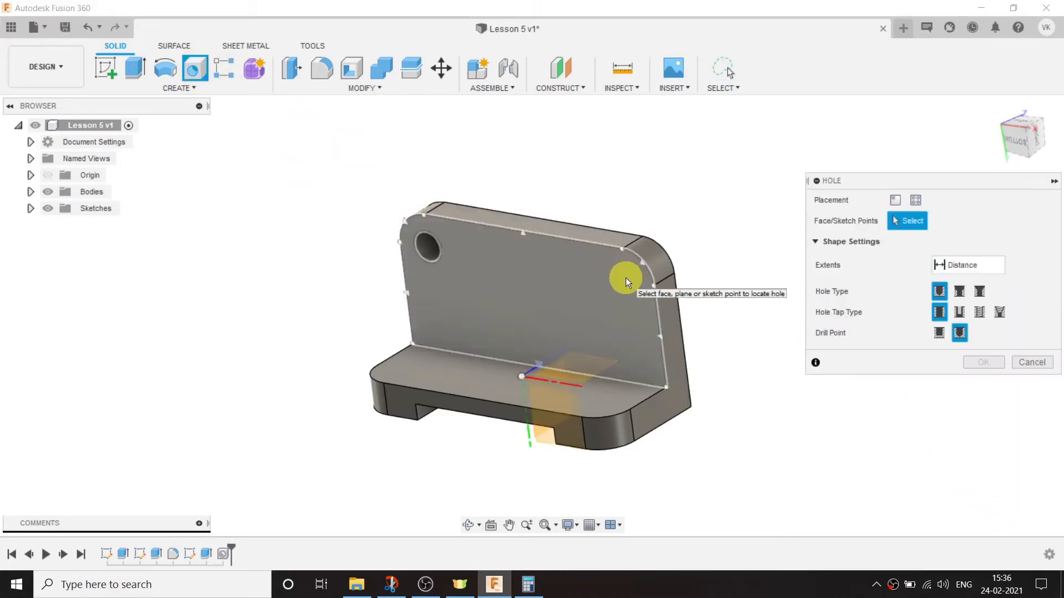
pyautogui.click(627, 277)
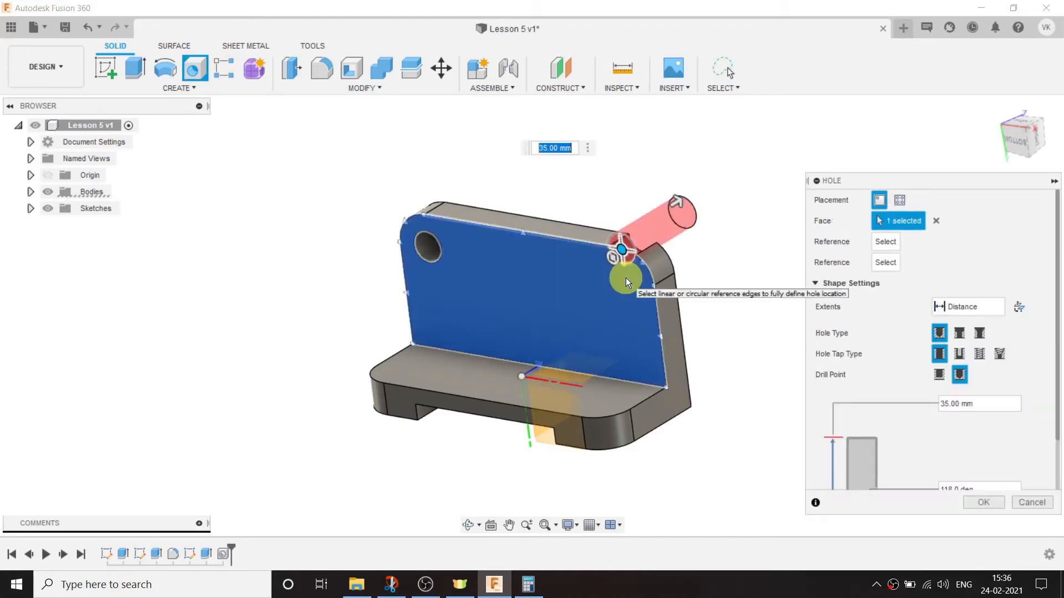
pyautogui.moveTo(623, 255); pyautogui.dragTo(625, 287)
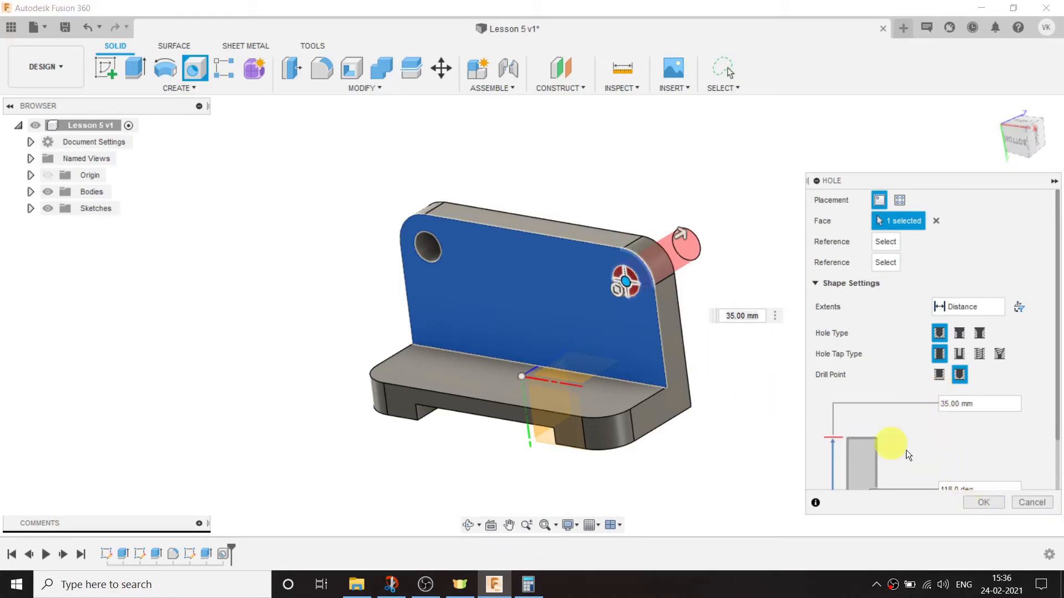
pyautogui.click(1001, 504)
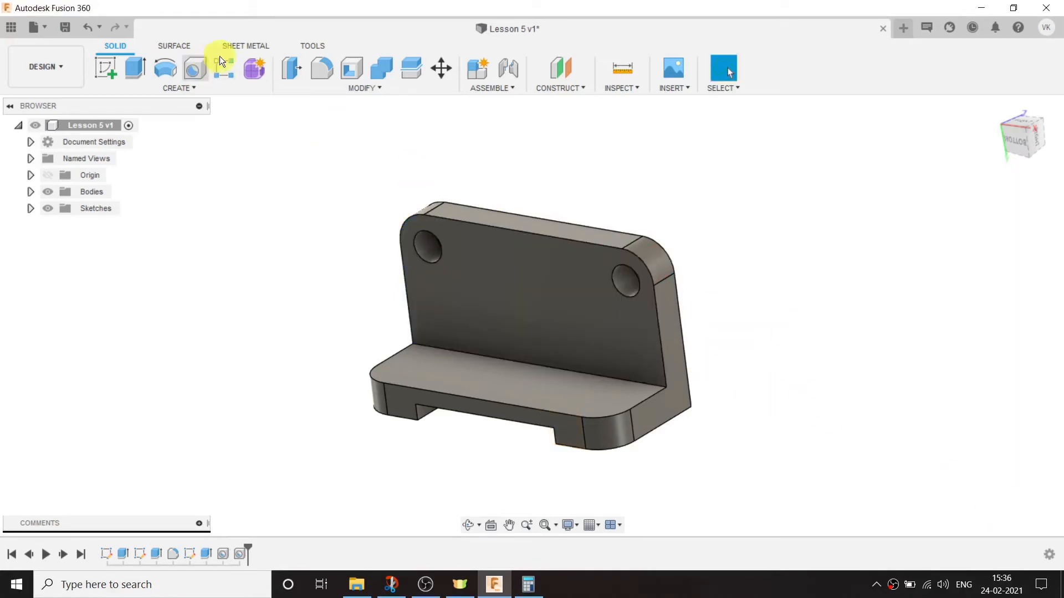
# Create a simple hole 35 mm deep on the base flange's upper face, near its front-right rounded corner
pyautogui.press('h')
pyautogui.click(398, 371)
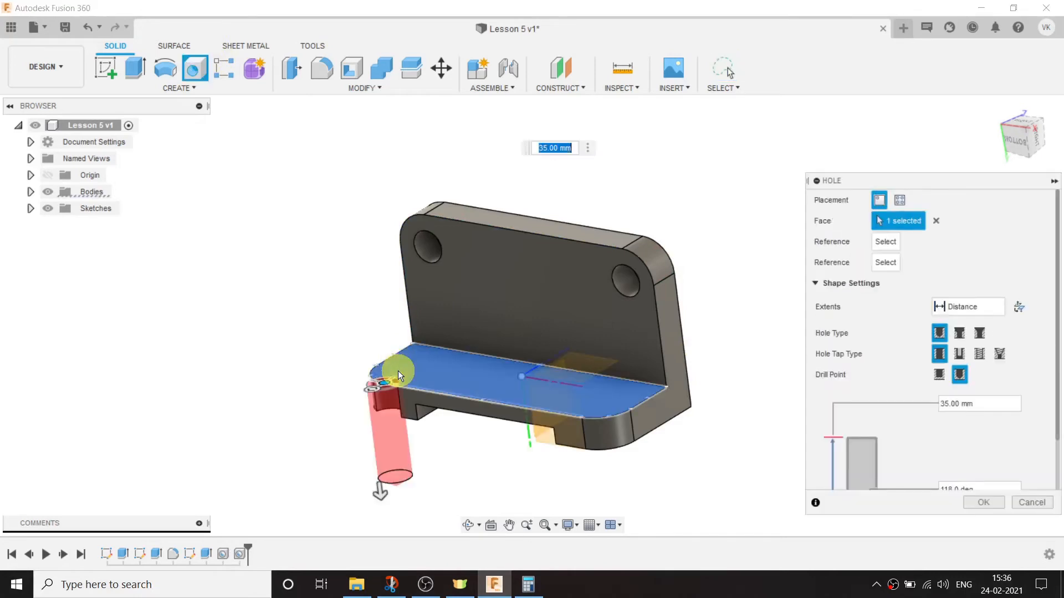
pyautogui.moveTo(384, 383); pyautogui.dragTo(608, 399)
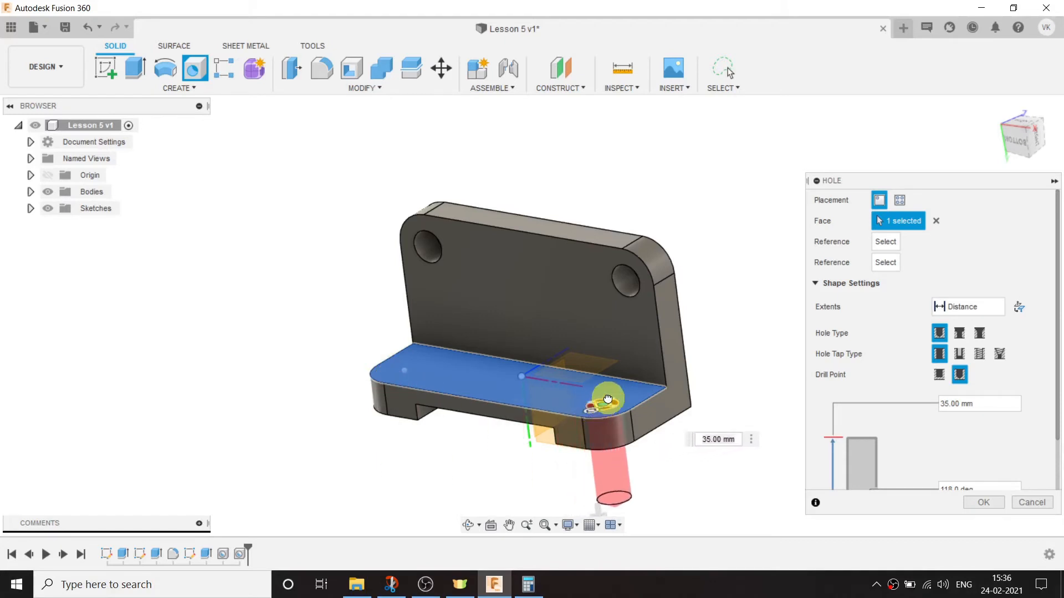
pyautogui.click(984, 502)
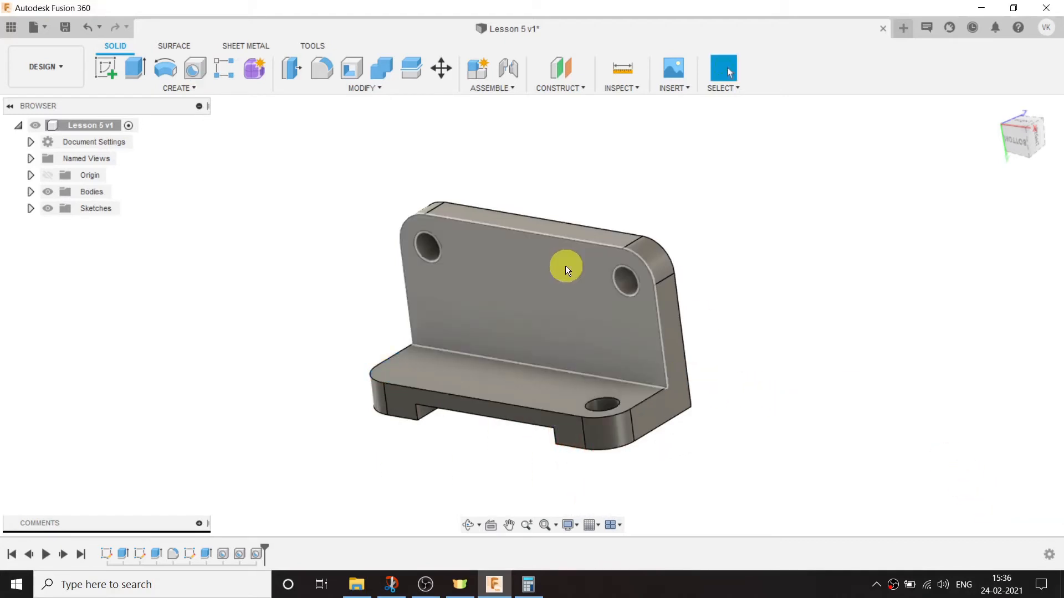
# Create a simple hole 35 mm deep on the base flange's upper face, near its front-left rounded corner
pyautogui.click(203, 64)
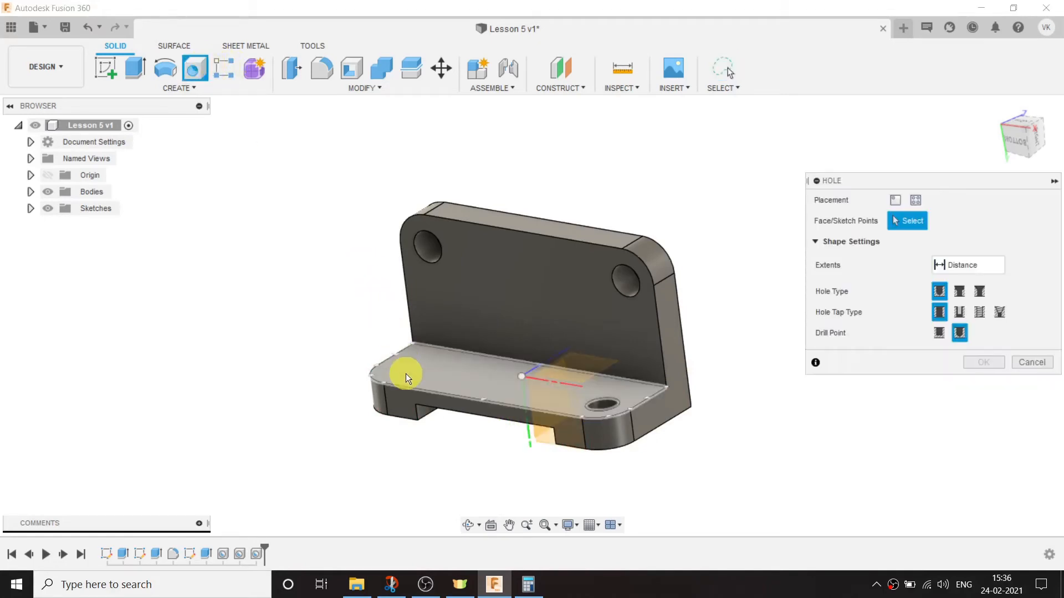
pyautogui.click(405, 374)
pyautogui.moveTo(393, 373); pyautogui.dragTo(425, 361)
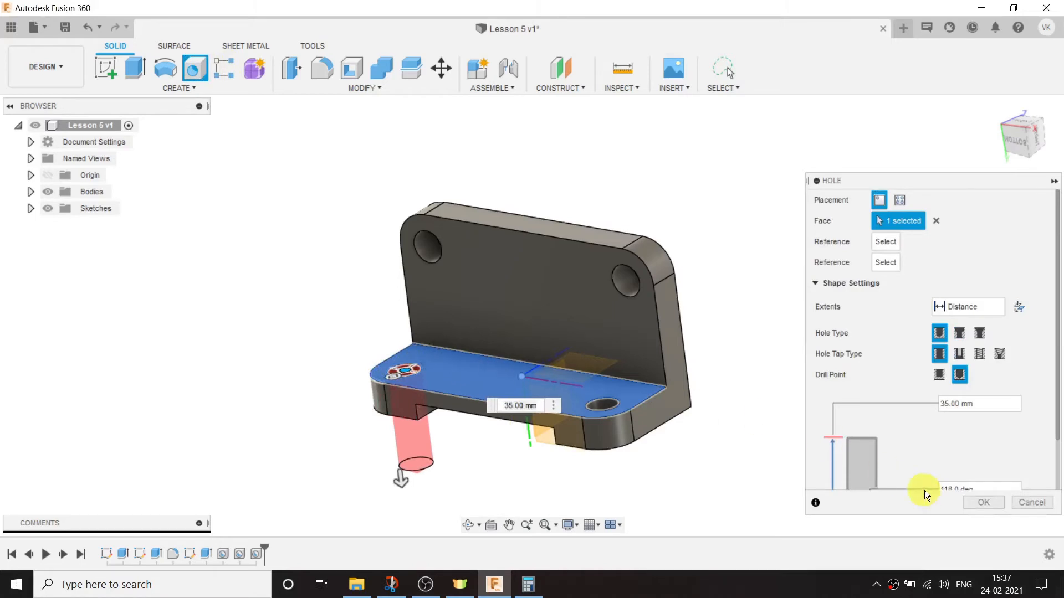
pyautogui.click(977, 503)
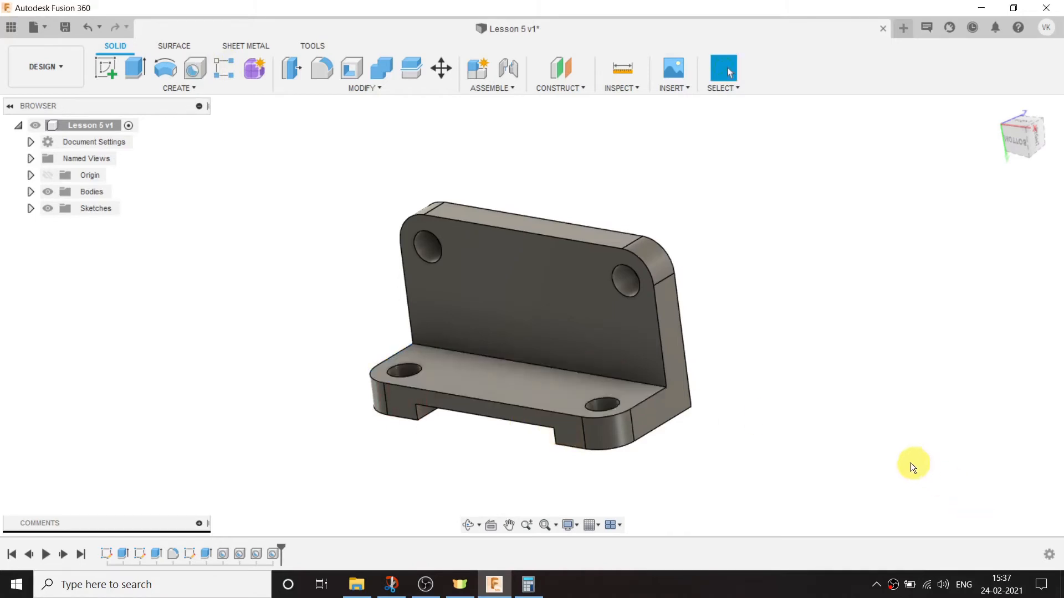
# Sketch a center rectangle about 62 mm wide on the upright plate's top face, centred on the midpoint of its inner long edge
pyautogui.click(470, 524)
pyautogui.moveTo(517, 356)
pyautogui.mouseDown()
pyautogui.moveTo(532, 394)
pyautogui.moveTo(527, 420)
pyautogui.moveTo(527, 363)
pyautogui.mouseUp()
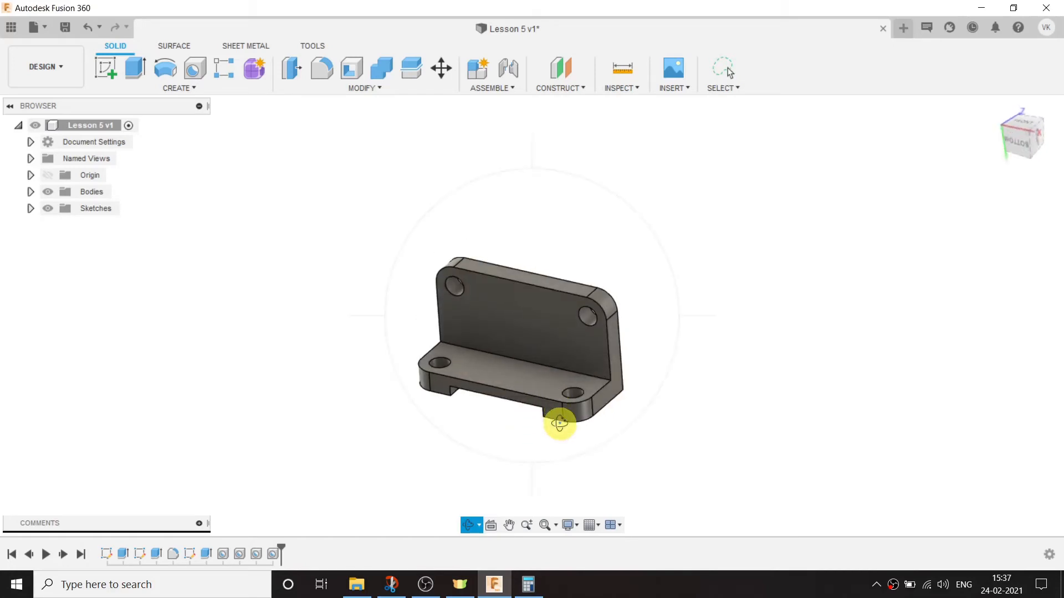
pyautogui.scroll(2, 559, 424)
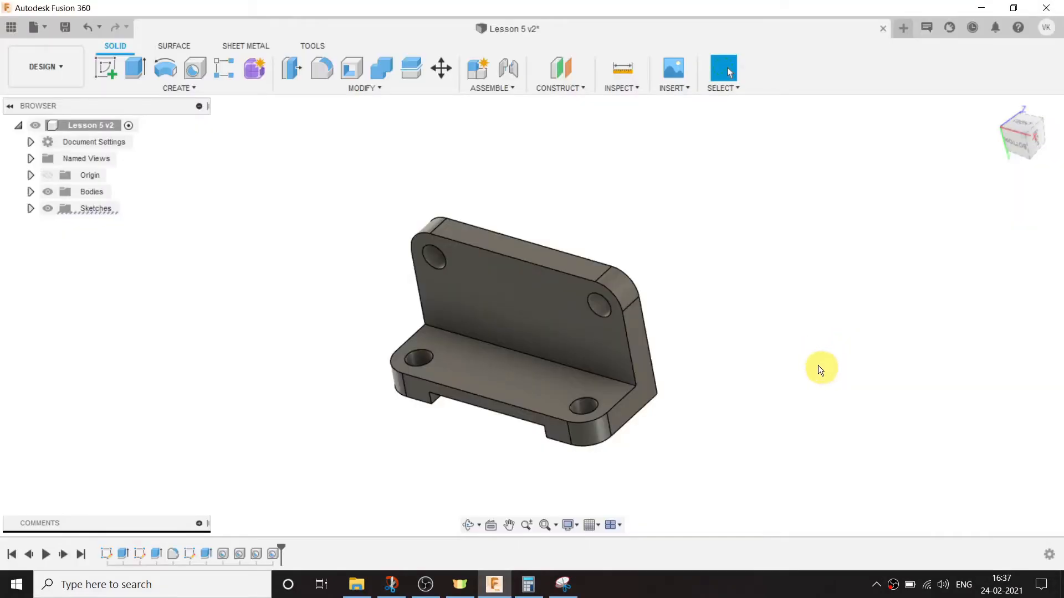
pyautogui.click(573, 268)
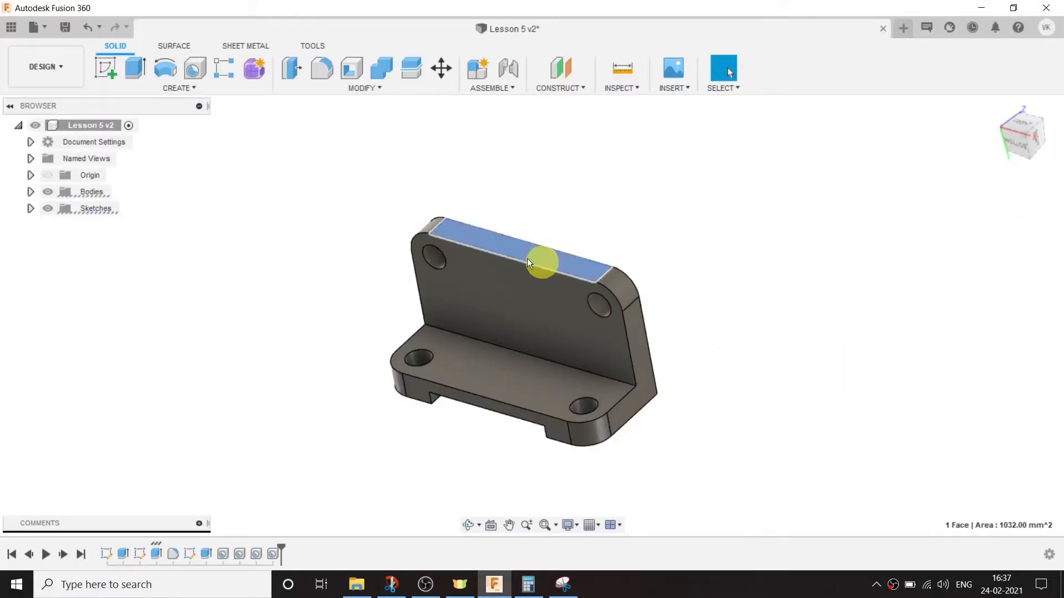
pyautogui.click(102, 68)
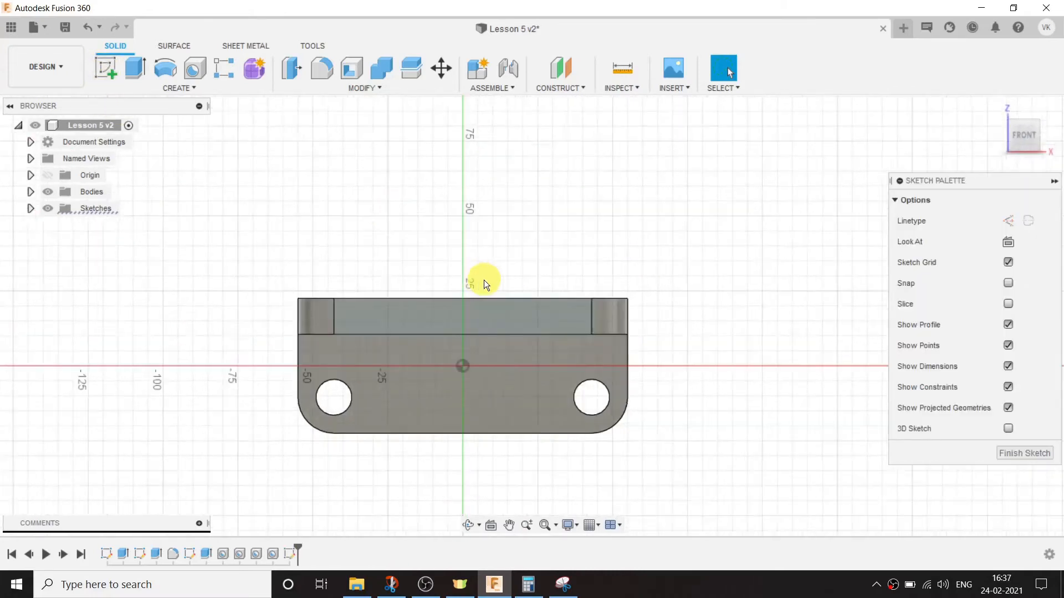
pyautogui.click(148, 87)
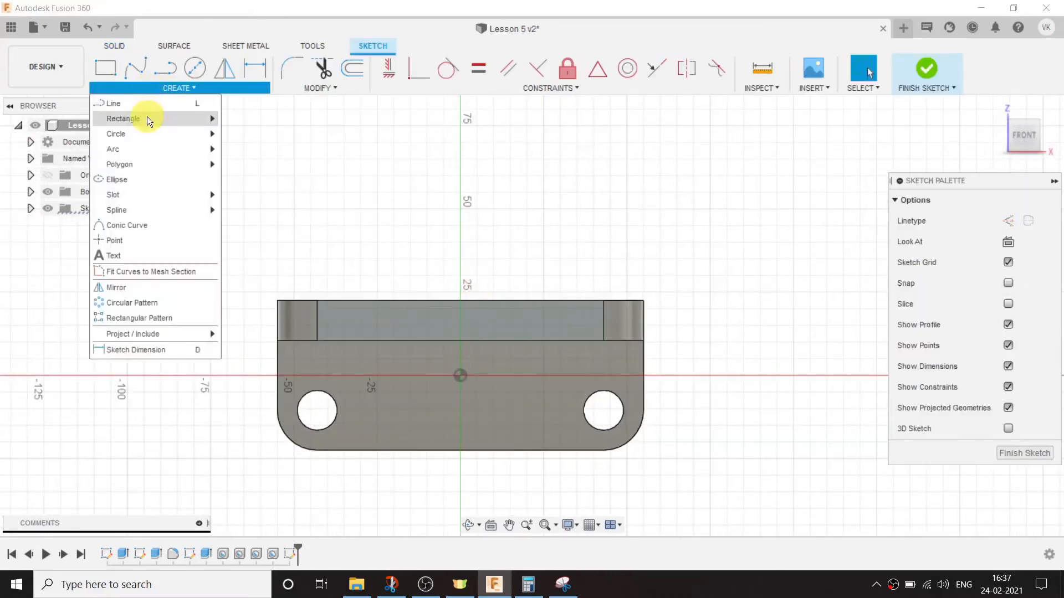
pyautogui.moveTo(148, 118)
pyautogui.click(244, 133)
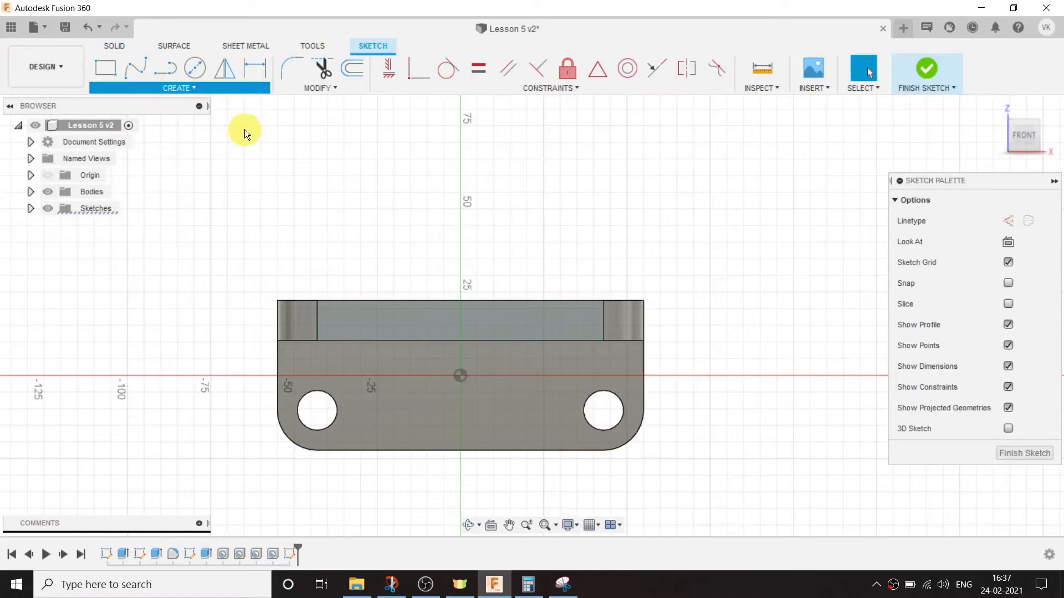
pyautogui.click(460, 341)
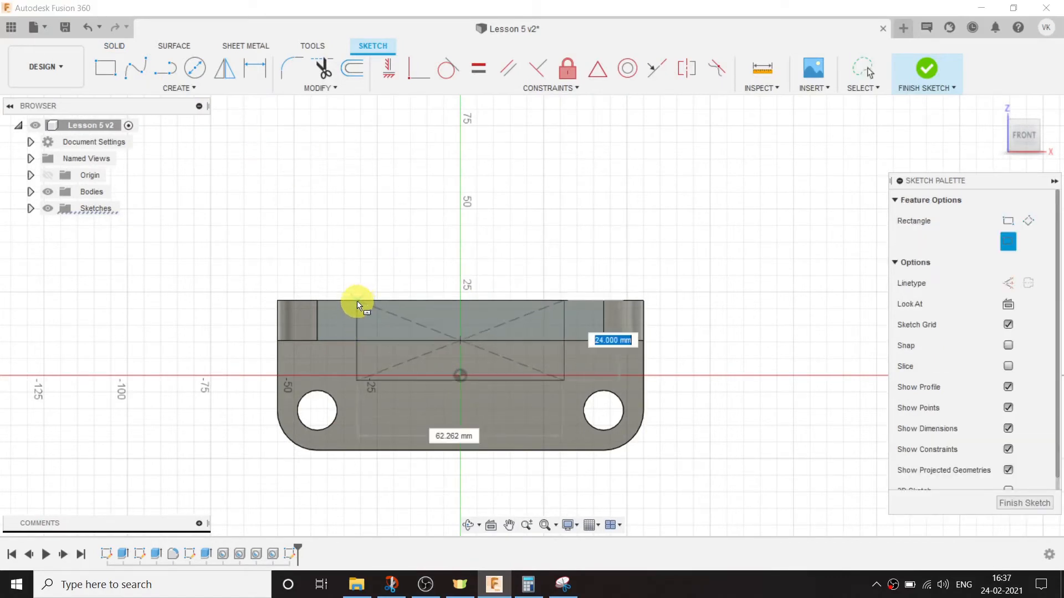
pyautogui.click(354, 284)
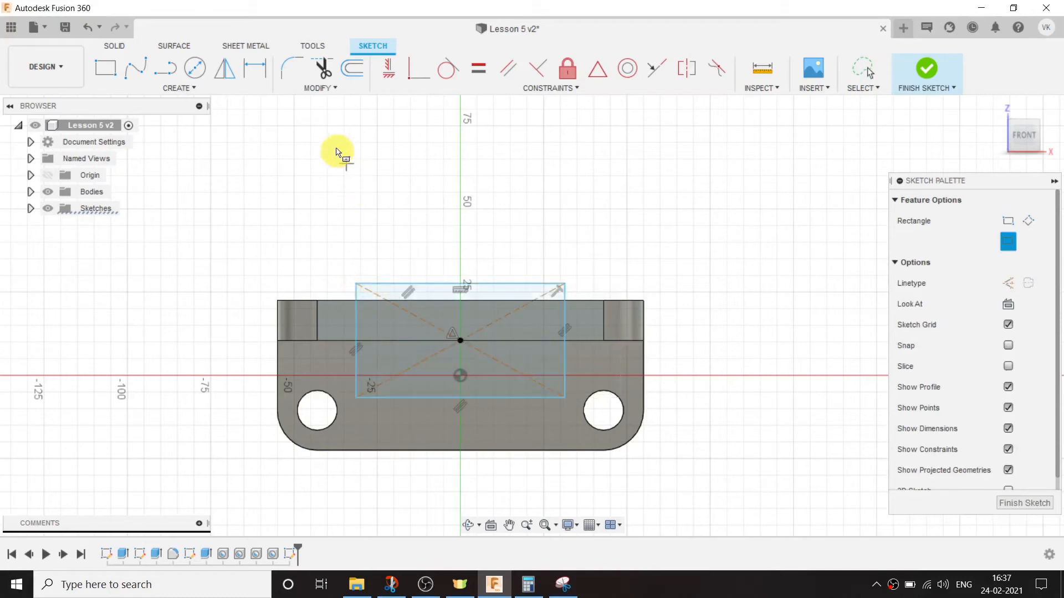
# Set the width of the center rectangle on the upright plate's top face to 50 mm
pyautogui.click(254, 68)
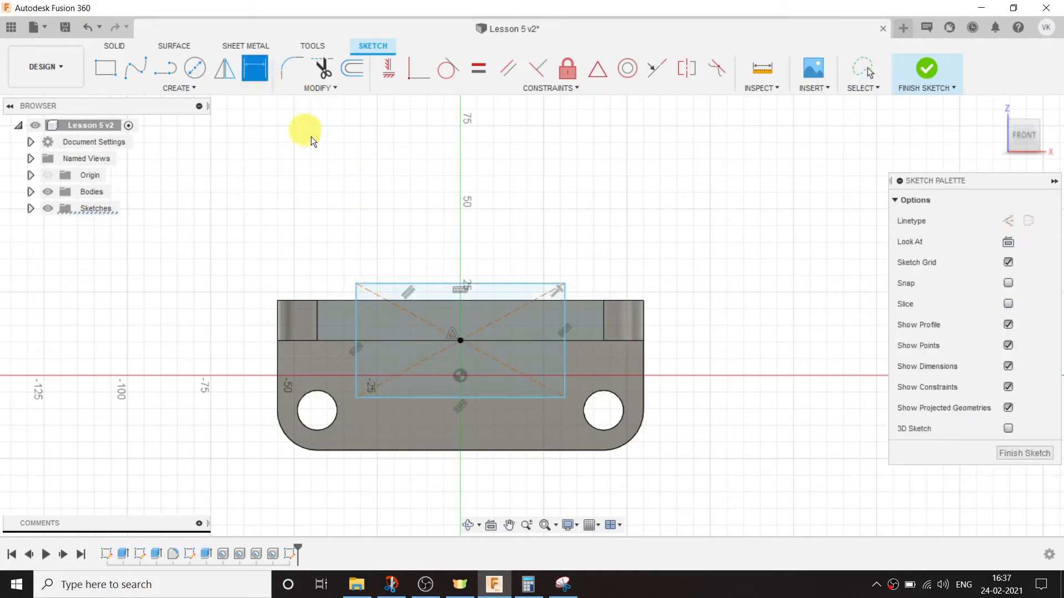
pyautogui.click(454, 289)
pyautogui.click(454, 239)
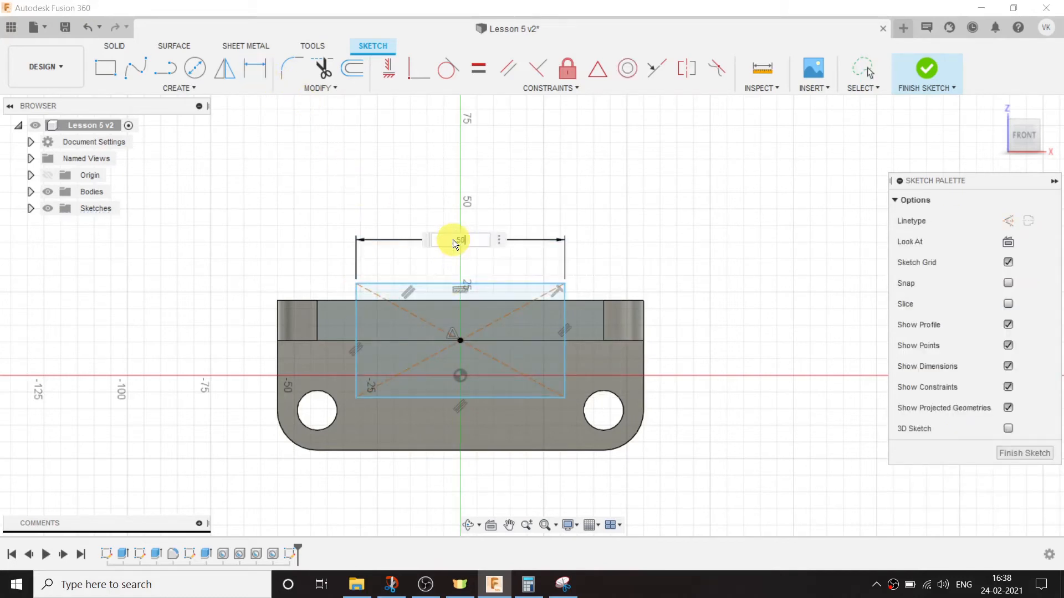
pyautogui.press('Return')
# Dimension the rectangle's lower side 23 mm from its center point
pyautogui.click(460, 340)
pyautogui.click(499, 386)
pyautogui.click(701, 368)
pyautogui.write('2350')
pyautogui.press('Return')
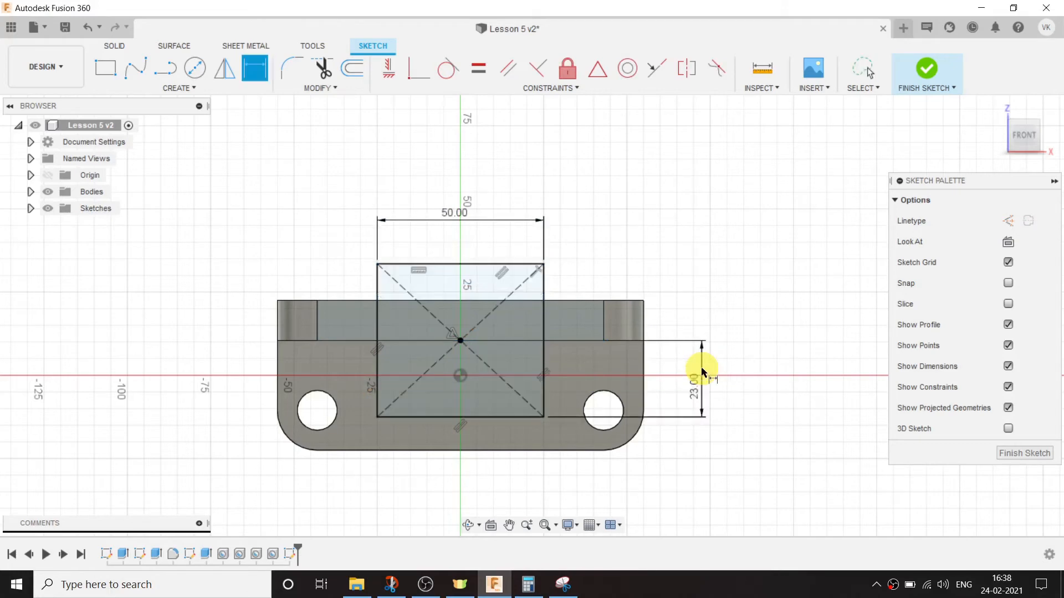
# Extrude the part of the rectangle projecting in front of the upright plate by -10 mm and join it to the bracket
pyautogui.click(480, 527)
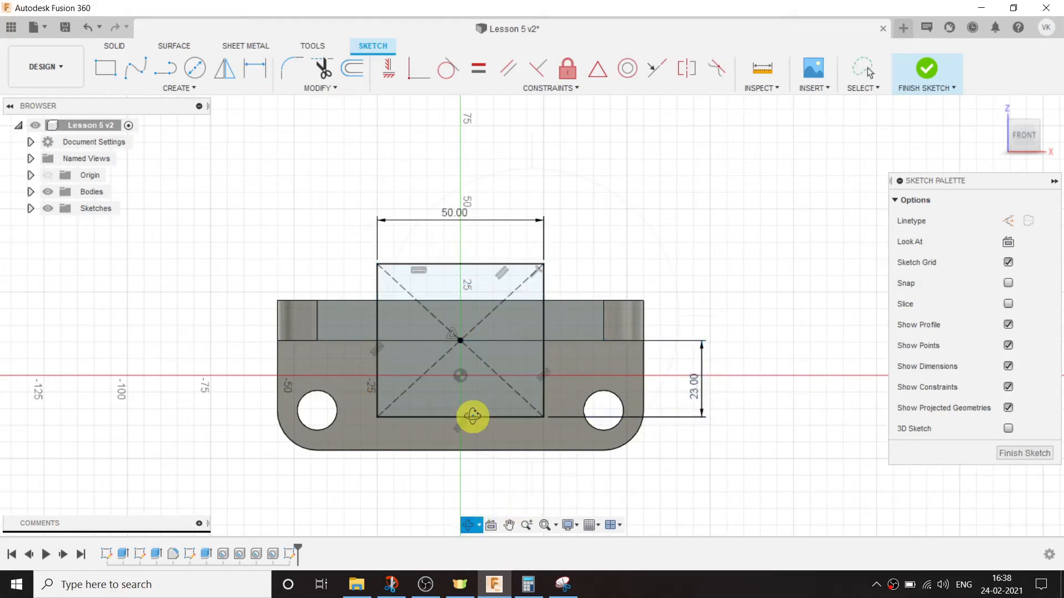
pyautogui.moveTo(472, 416); pyautogui.dragTo(375, 330)
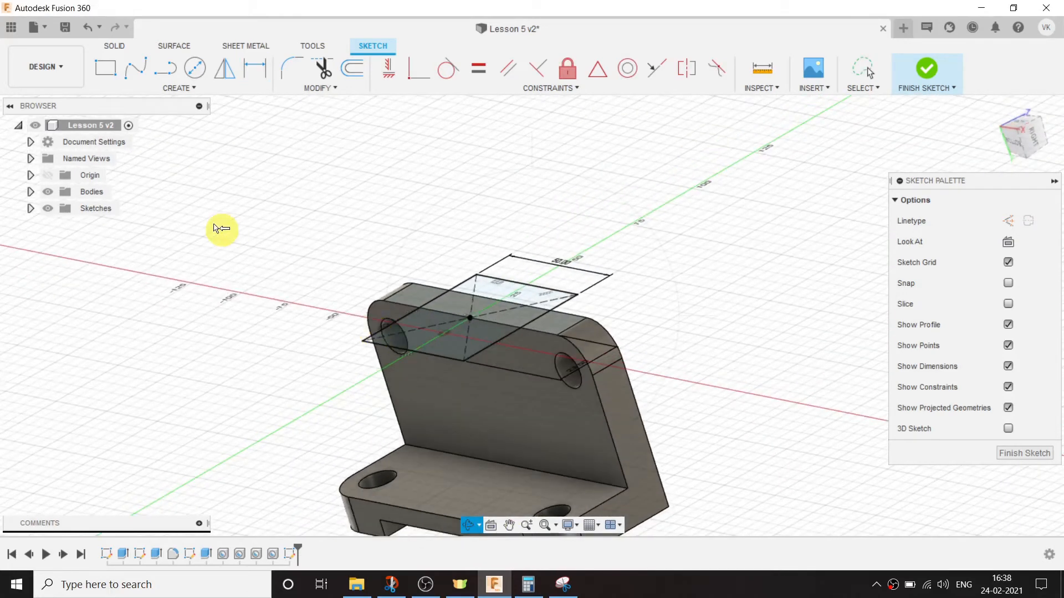
pyautogui.press('e')
pyautogui.moveTo(444, 334); pyautogui.dragTo(444, 349)
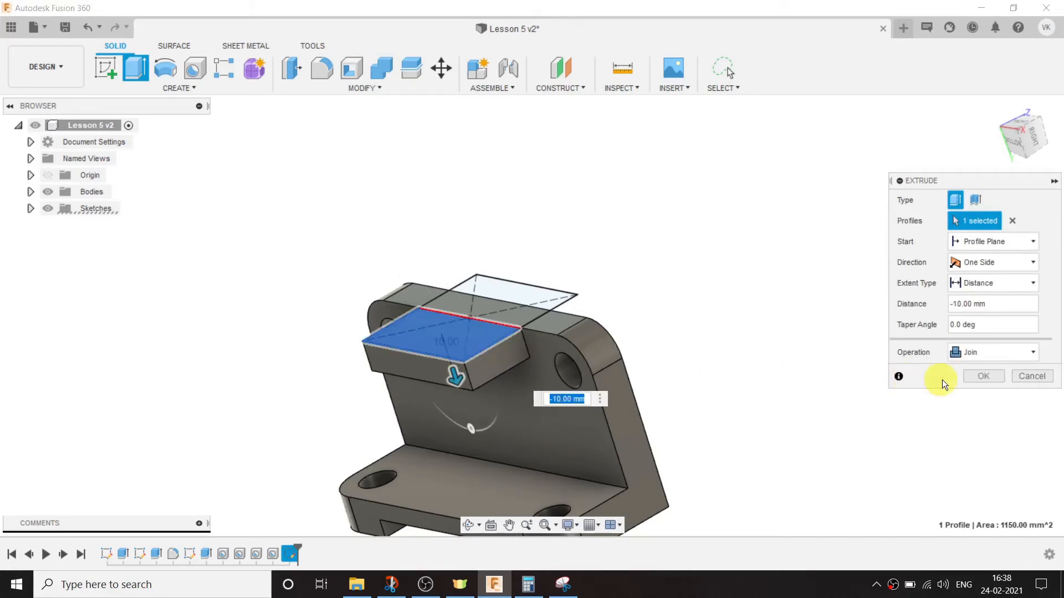
pyautogui.click(976, 376)
# Sketch a two-point rectangle on the base flange's upper face, starting on the edge where it meets the upright plate and ending beneath the ledge
pyautogui.scroll(-3, 381, 217)
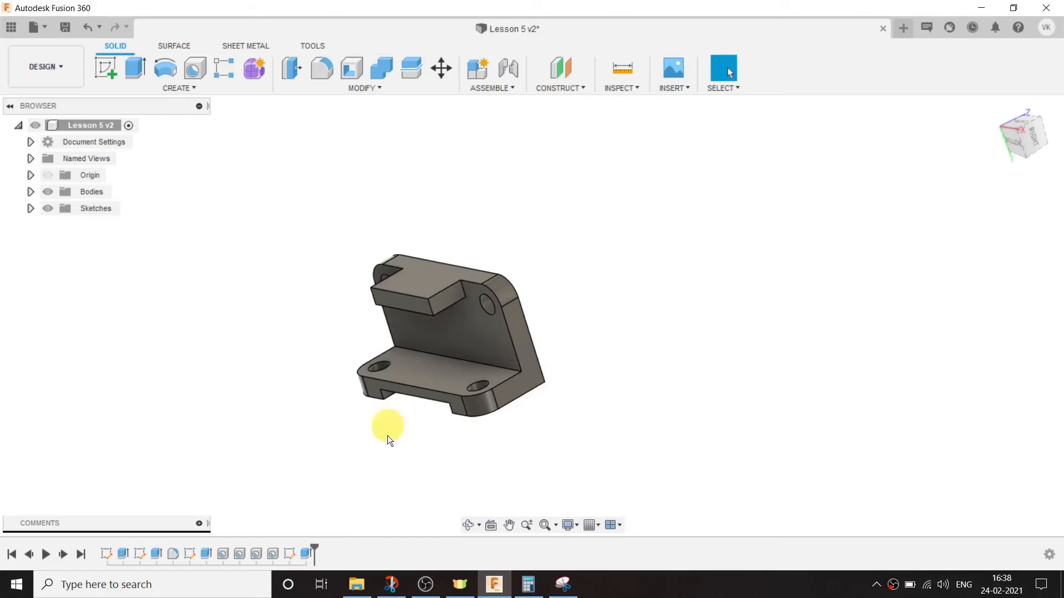
pyautogui.click(473, 524)
pyautogui.moveTo(463, 382); pyautogui.dragTo(333, 384)
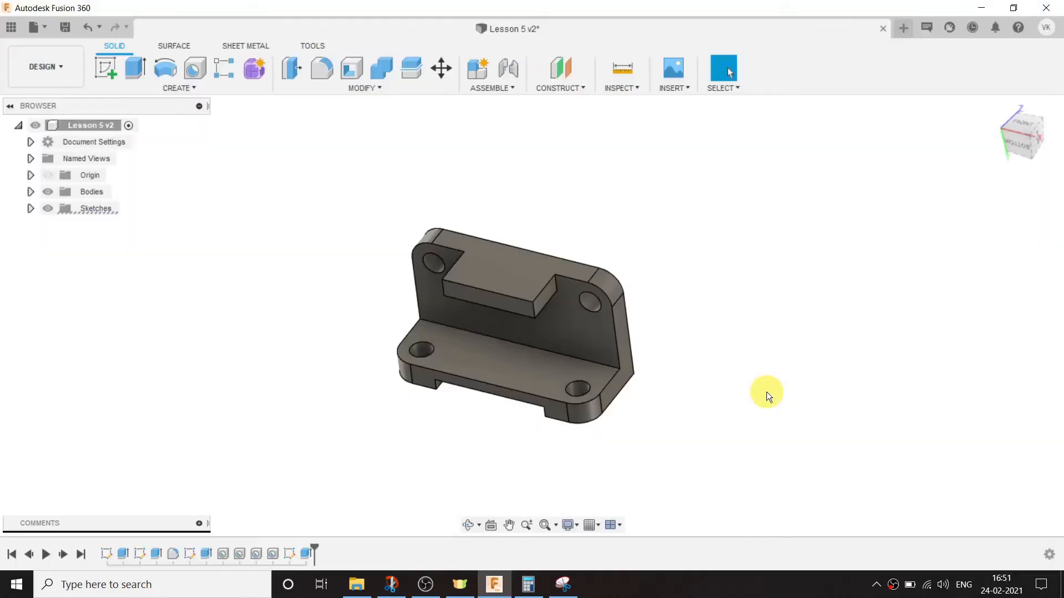
pyautogui.click(543, 368)
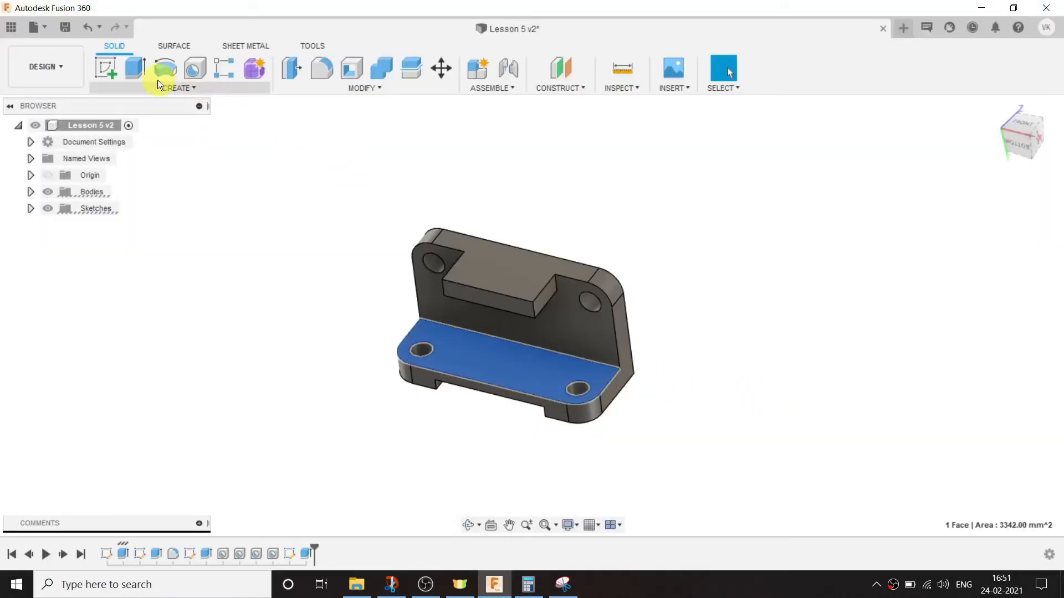
pyautogui.click(103, 68)
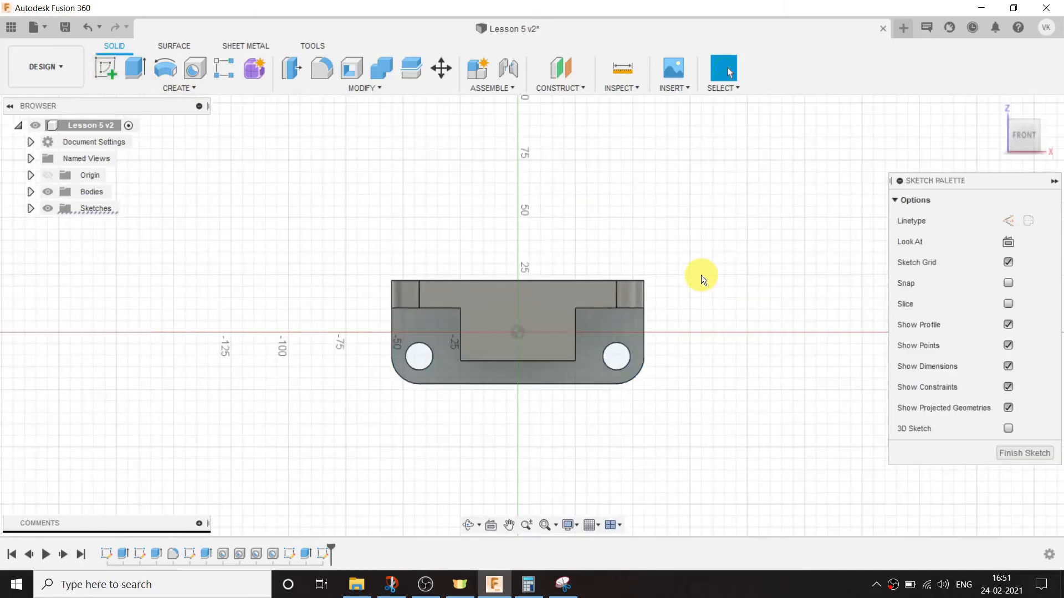
pyautogui.click(119, 68)
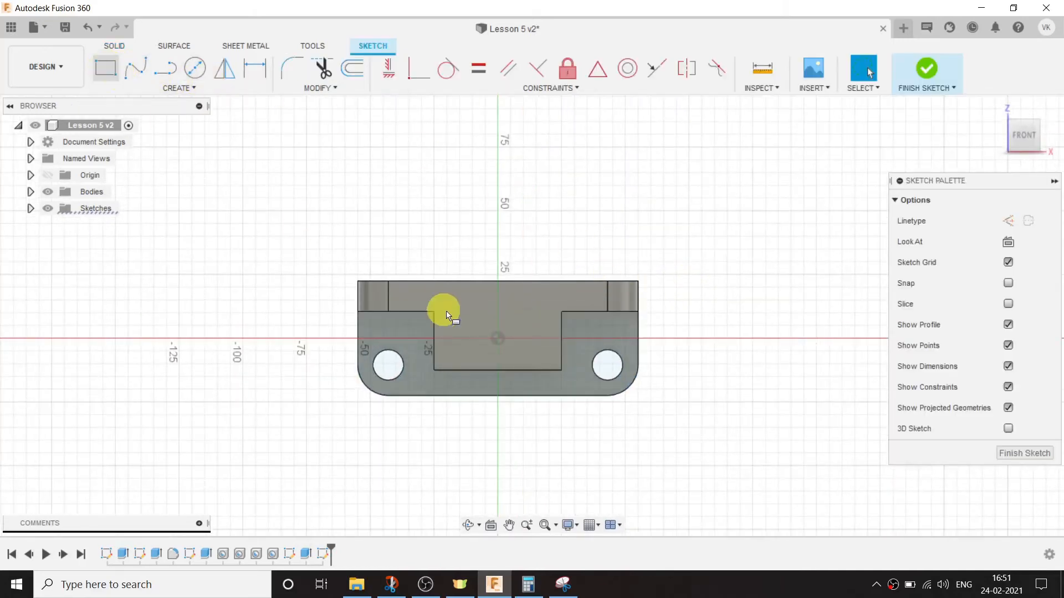
pyautogui.scroll(4, 498, 308)
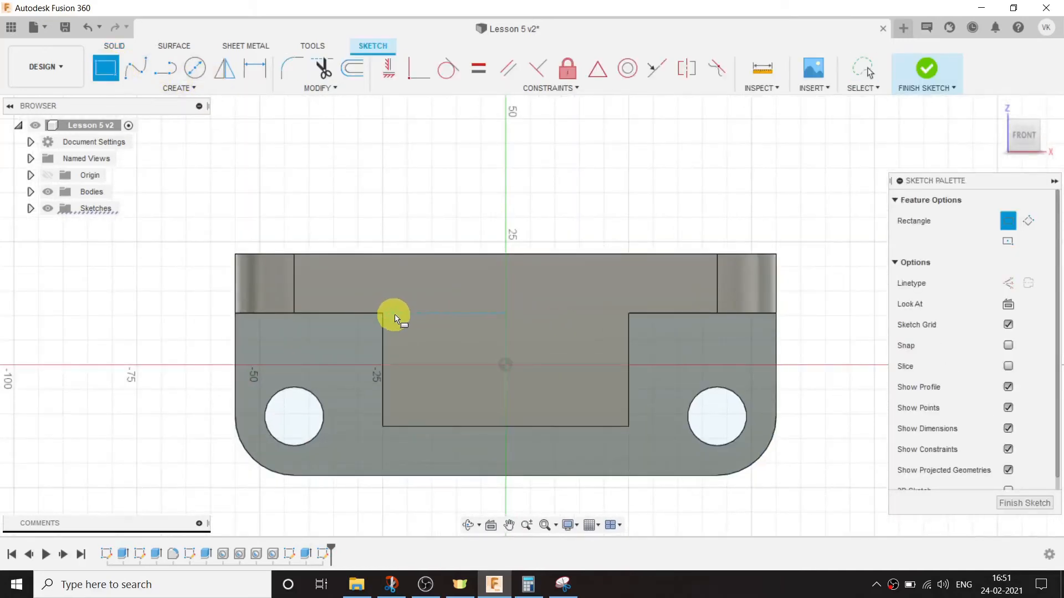
pyautogui.click(419, 314)
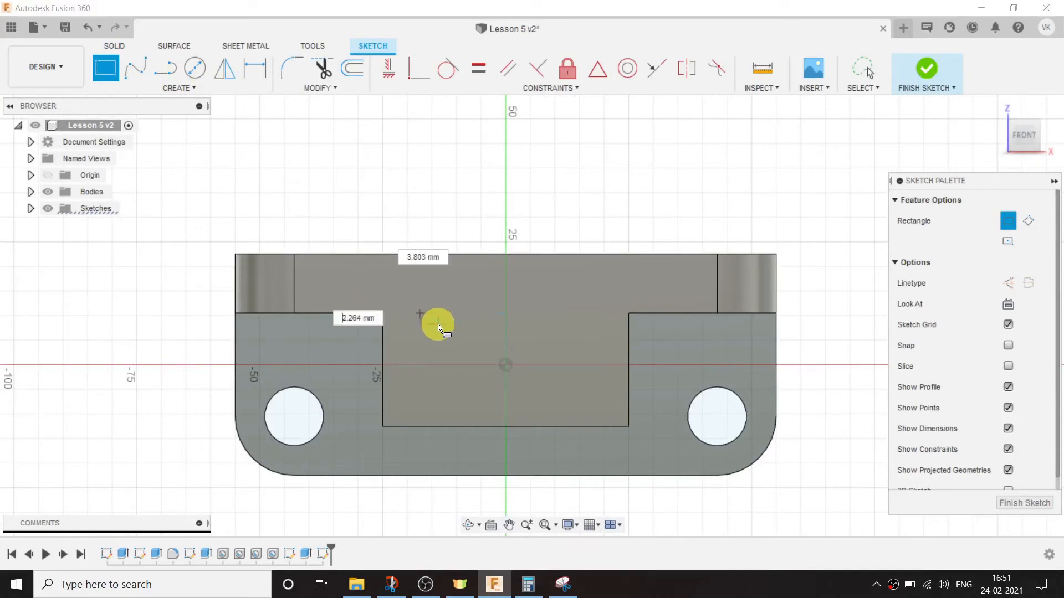
pyautogui.click(595, 412)
# Dimension the new rectangle's left side 11 mm horizontally from the sketch origin
pyautogui.click(266, 75)
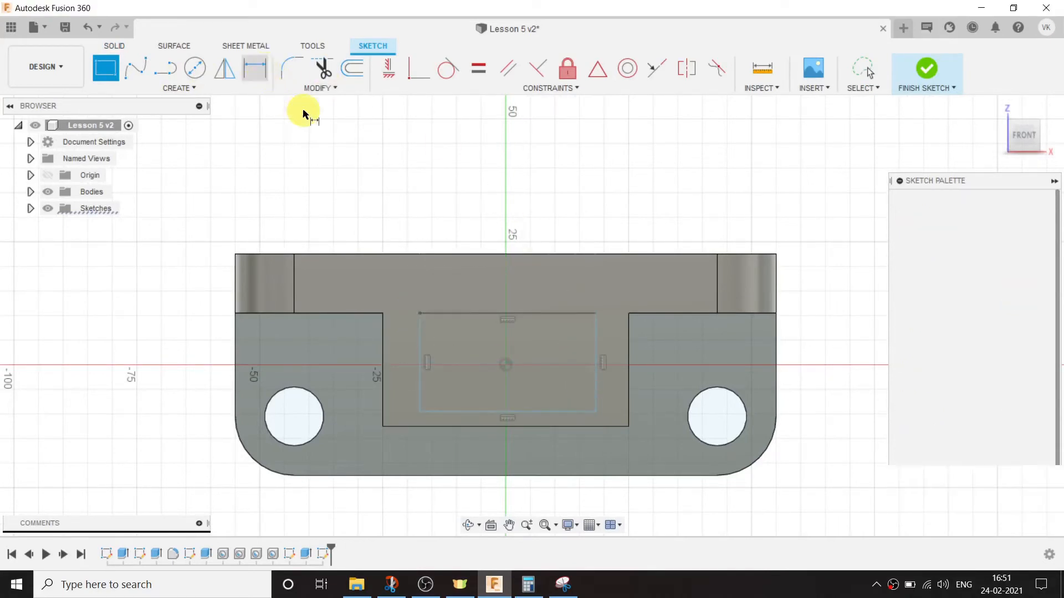
pyautogui.click(420, 349)
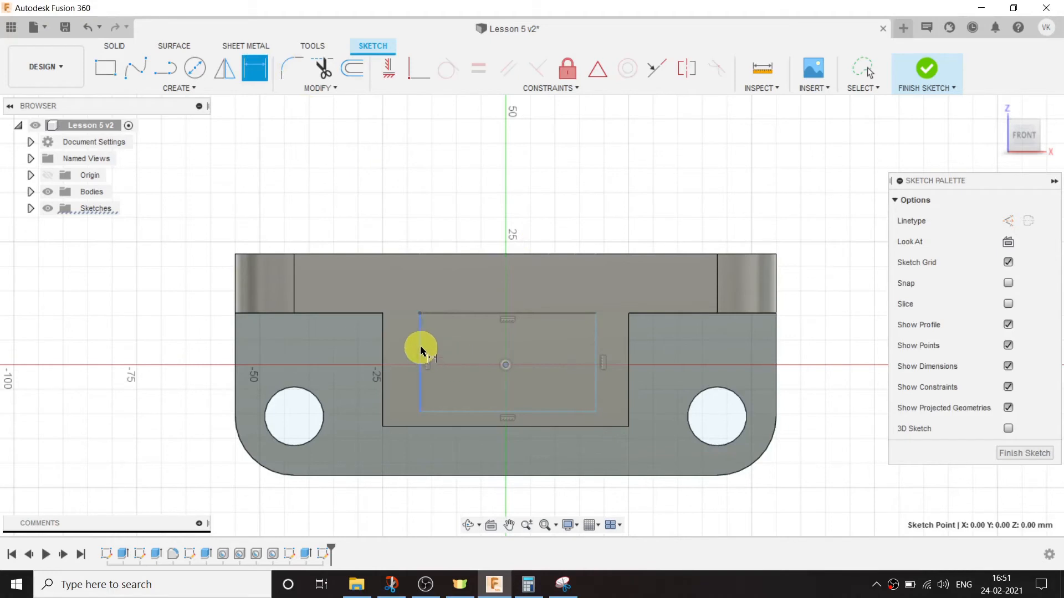
pyautogui.click(435, 232)
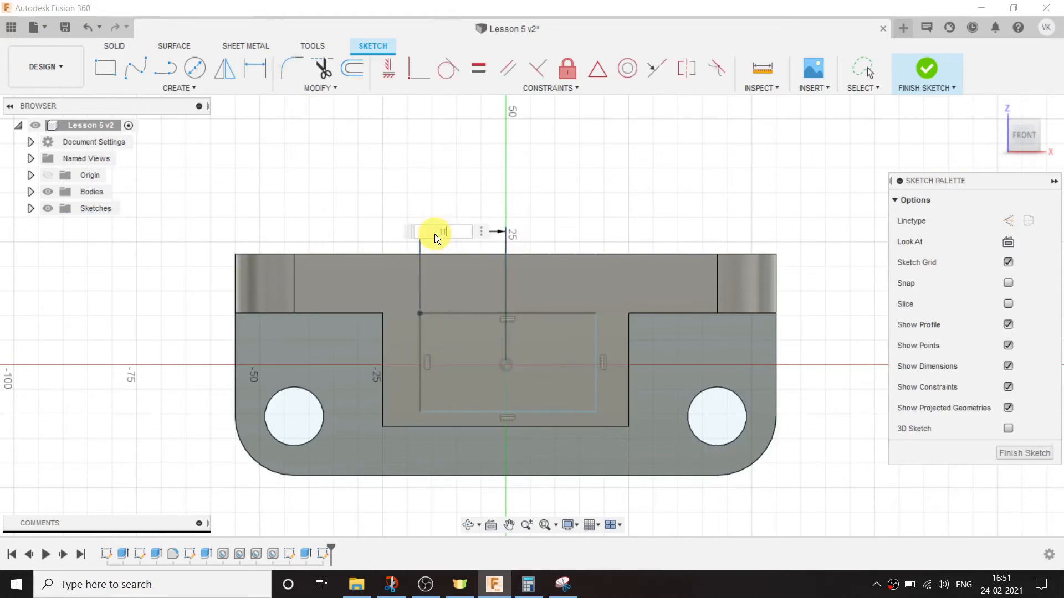
pyautogui.write('11')
pyautogui.press('Return')
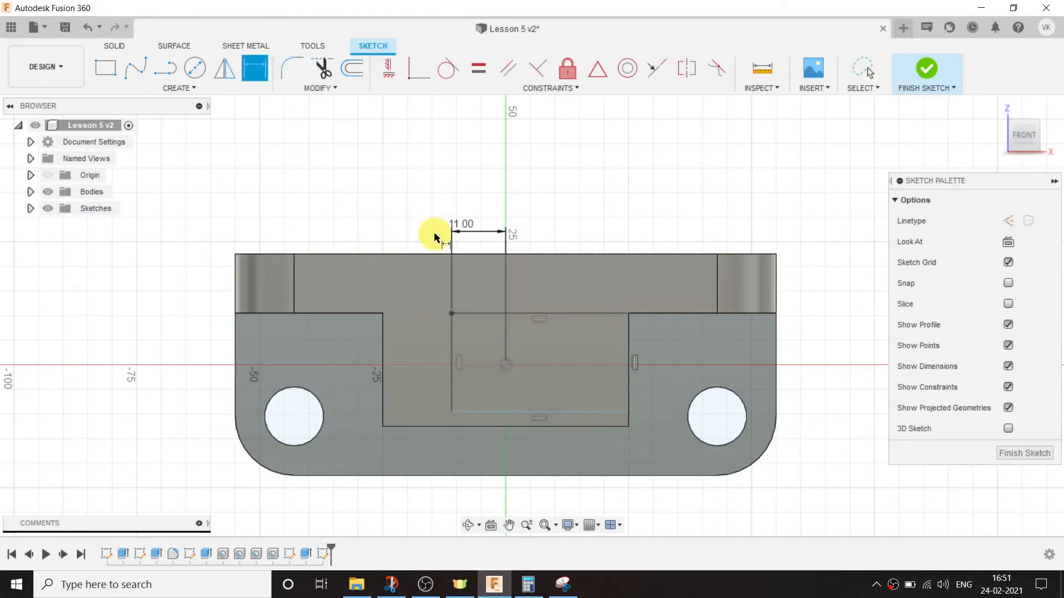
# Dimension the rectangle's right side 11 mm horizontally from the sketch origin
pyautogui.click(505, 364)
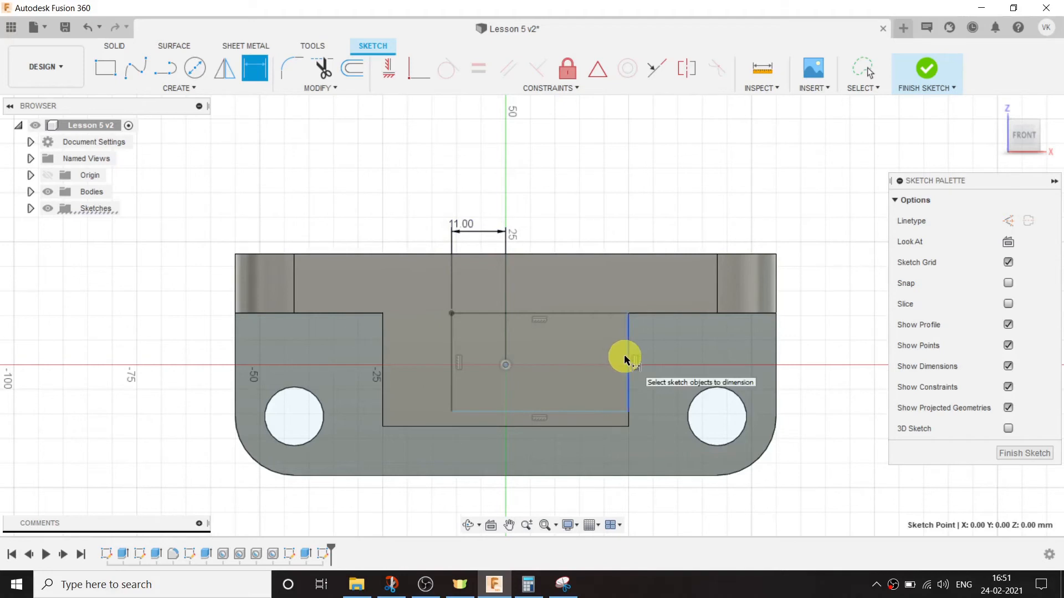
pyautogui.click(626, 357)
pyautogui.click(580, 207)
pyautogui.write('1')
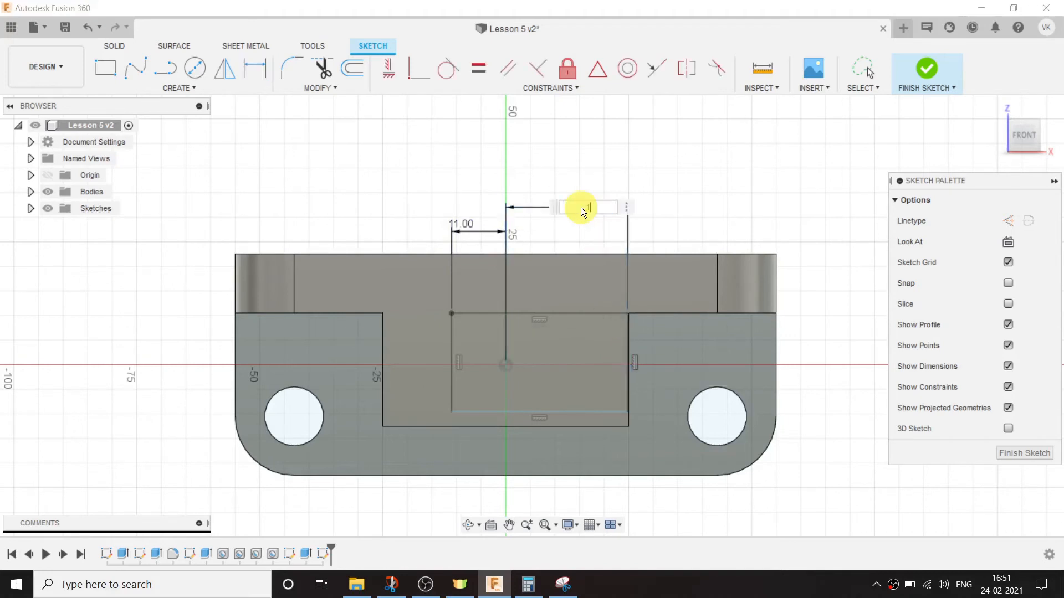
pyautogui.write('1')
pyautogui.press('Return')
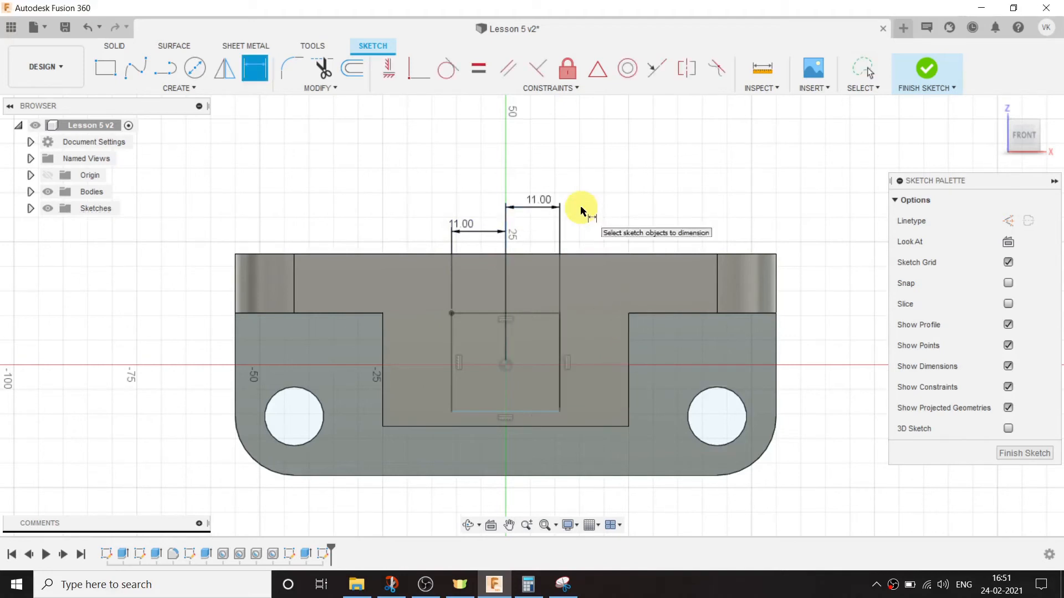
# Dimension the rectangle's lower side 23 mm from the edge where the base meets the upright plate, and finish the sketch
pyautogui.click(531, 413)
pyautogui.click(538, 314)
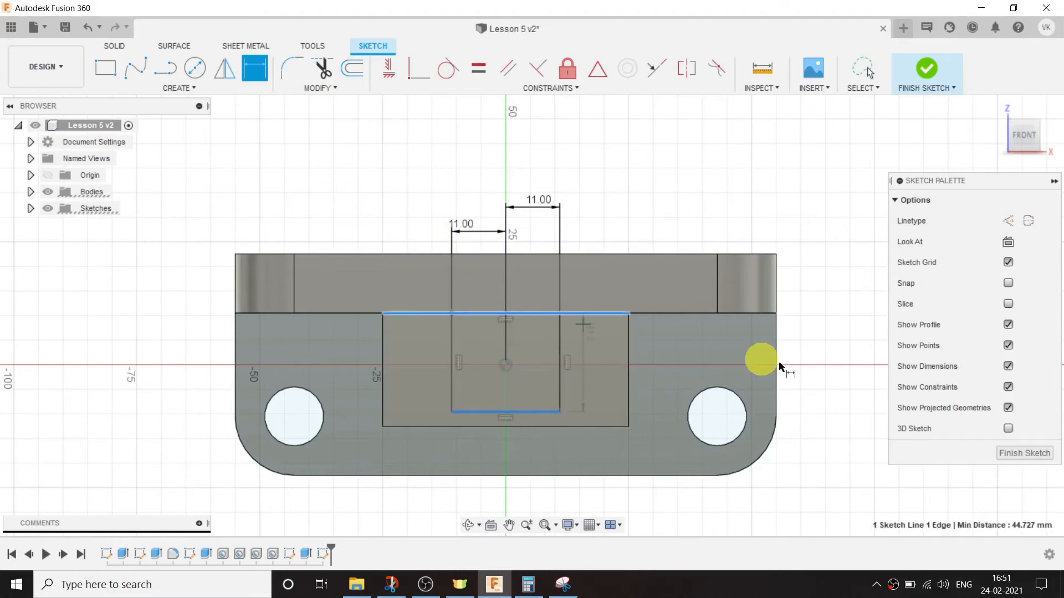
pyautogui.click(855, 378)
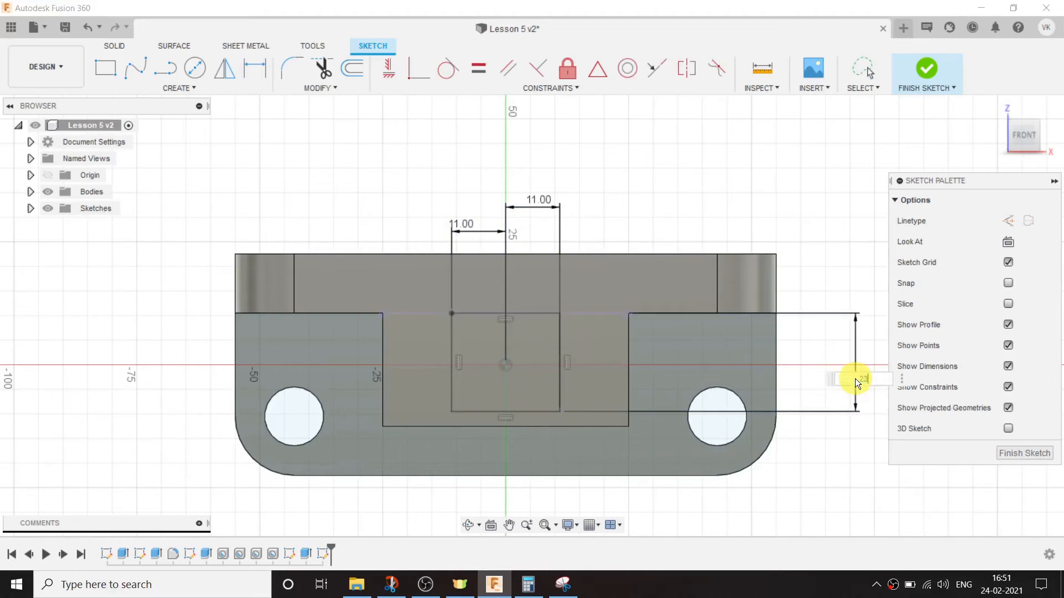
pyautogui.press('Return')
pyautogui.click(923, 75)
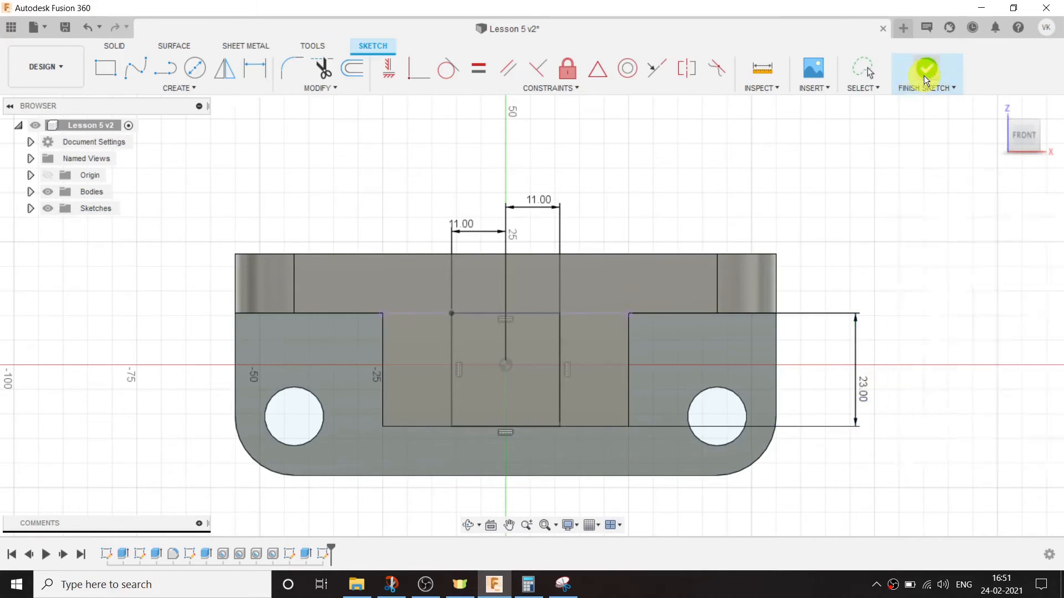
# Sketch a two-point rectangle on the top ledge's underside, starting on the edge where it meets the upright plate and surrounding the base rectangle's outline
pyautogui.click(468, 525)
pyautogui.scroll(-3, 468, 360)
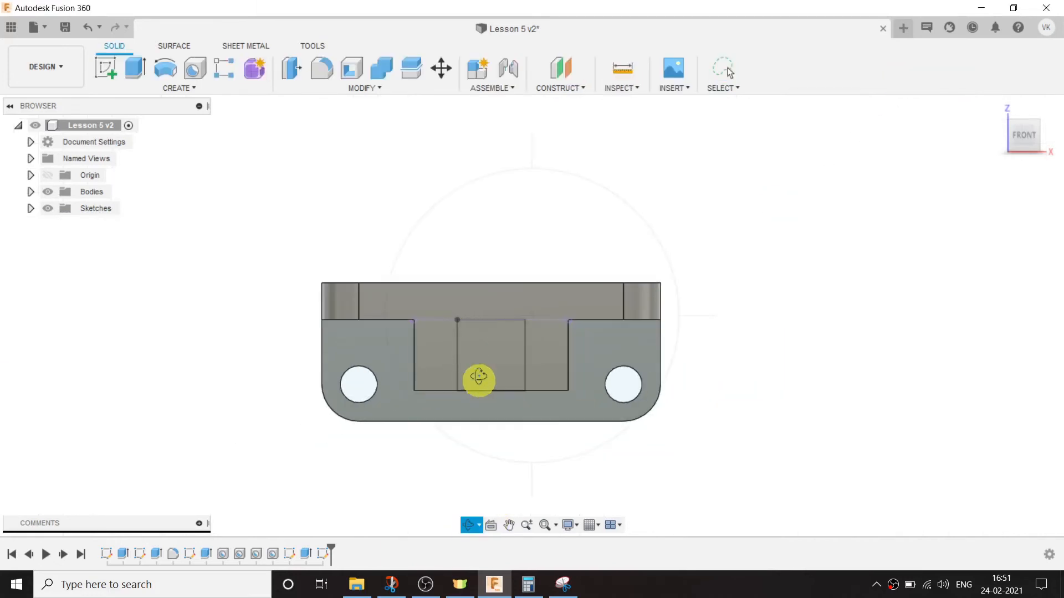
pyautogui.moveTo(478, 377); pyautogui.dragTo(410, 266)
pyautogui.press('Escape')
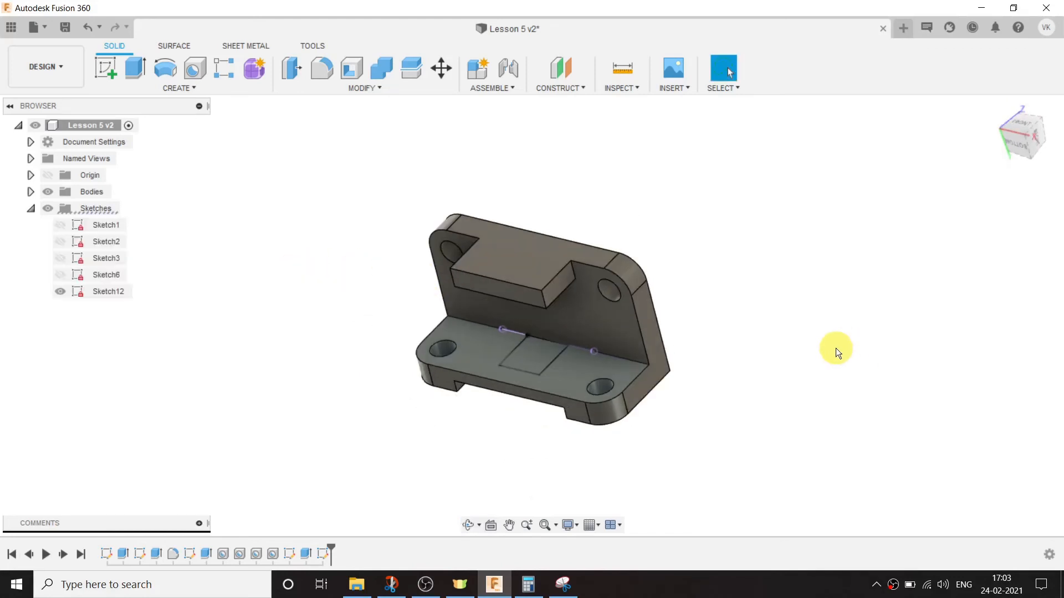
pyautogui.click(472, 527)
pyautogui.moveTo(517, 427); pyautogui.dragTo(561, 323)
pyautogui.click(99, 58)
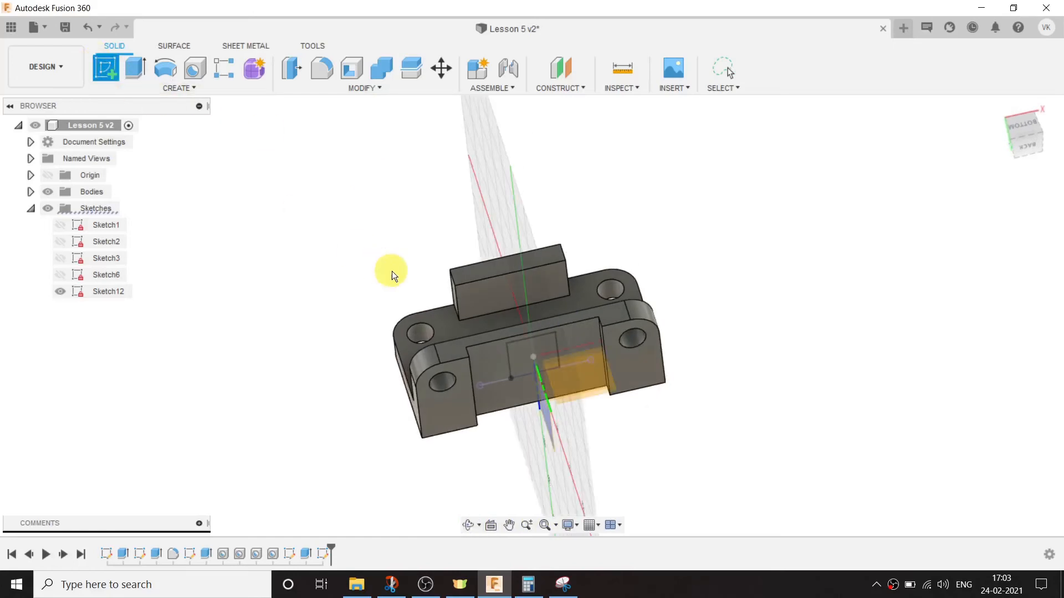
pyautogui.click(490, 292)
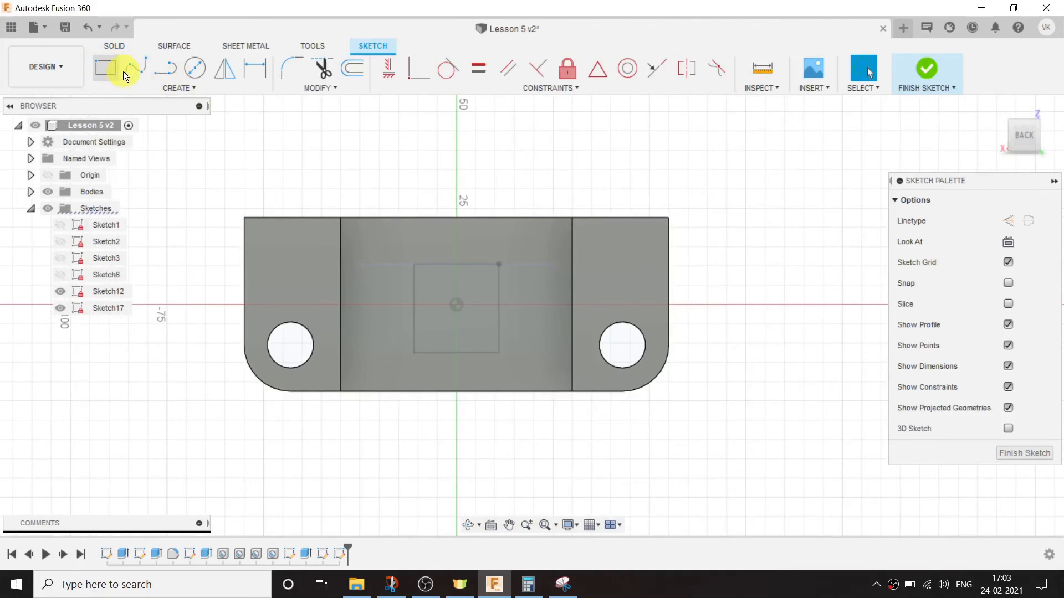
pyautogui.click(107, 68)
pyautogui.click(388, 264)
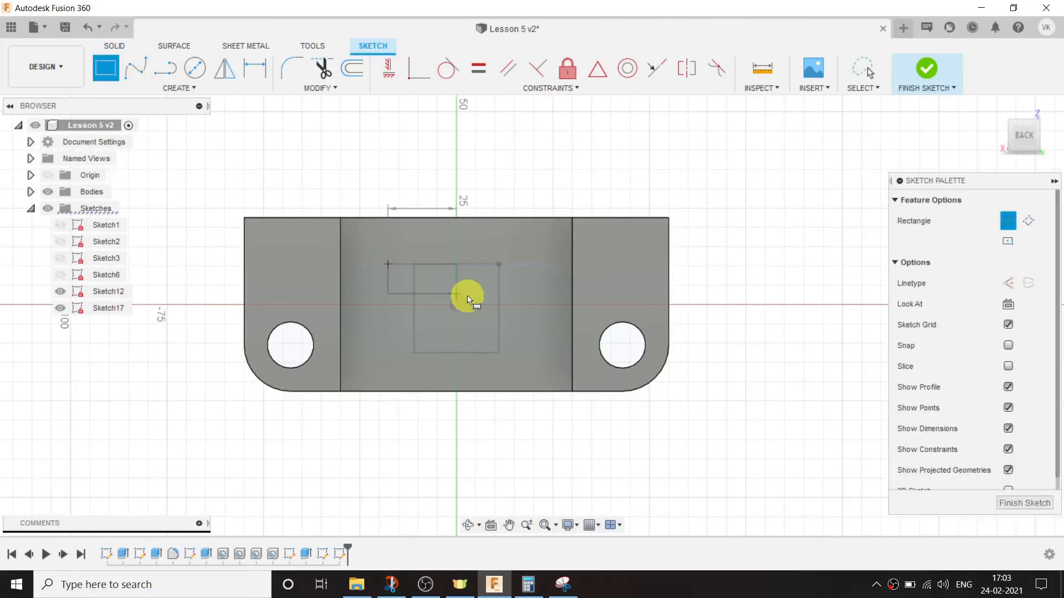
pyautogui.click(528, 371)
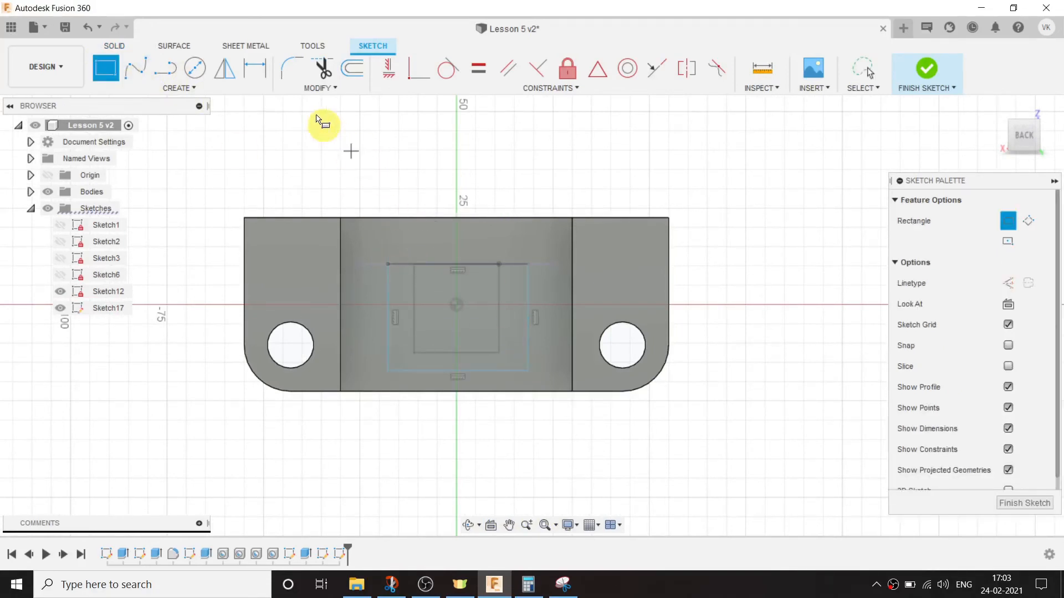
# Dimension the ledge rectangle's left side 20 mm horizontally from the sketch origin
pyautogui.click(255, 69)
pyautogui.click(456, 304)
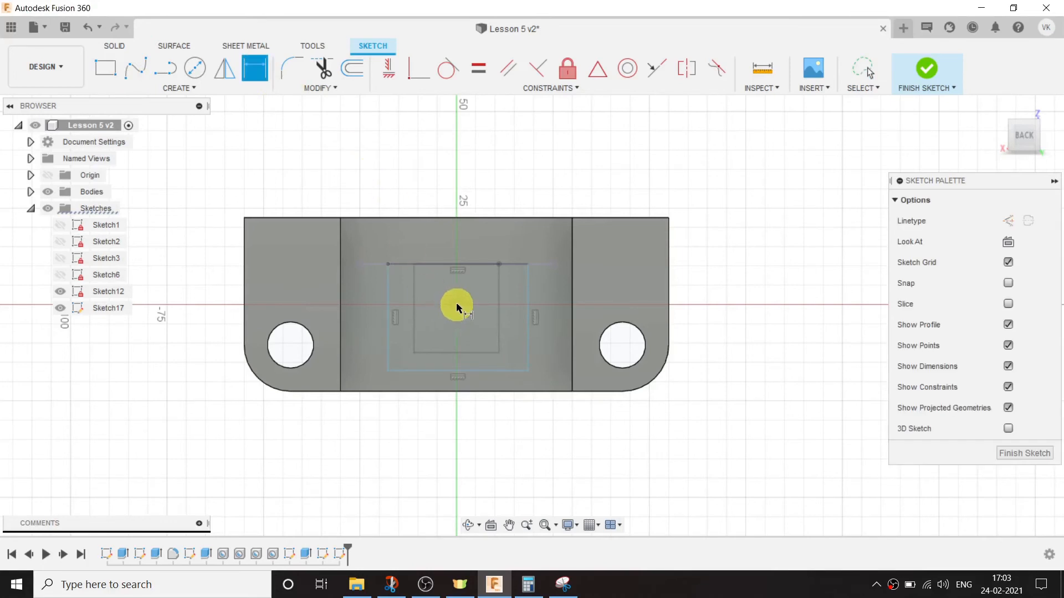
pyautogui.click(388, 302)
pyautogui.click(401, 190)
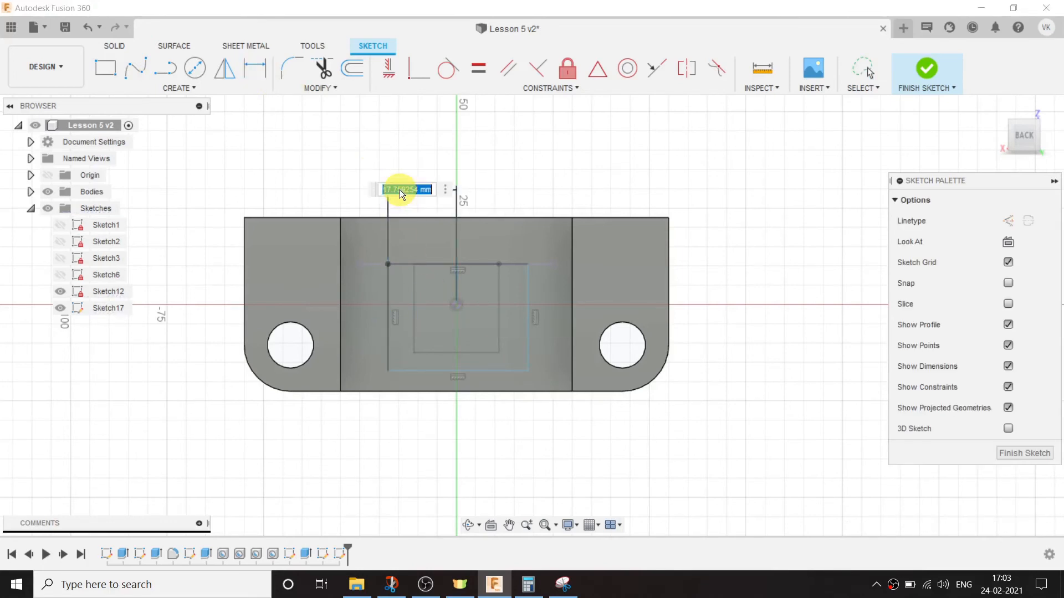
pyautogui.write('20')
pyautogui.press('Return')
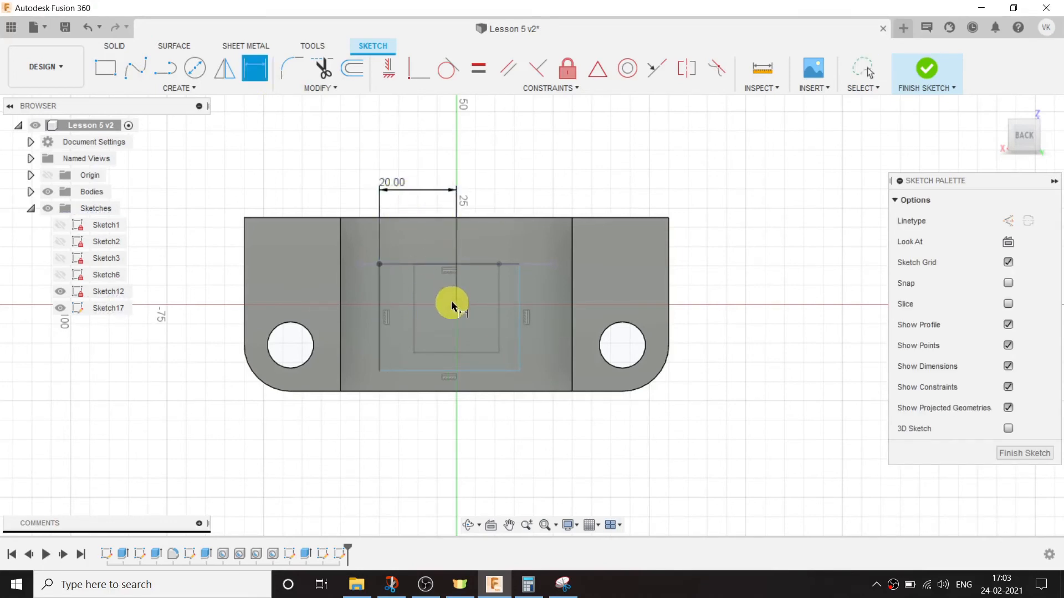
# Dimension the ledge rectangle's right side 20 mm horizontally from the sketch origin
pyautogui.click(455, 304)
pyautogui.click(522, 296)
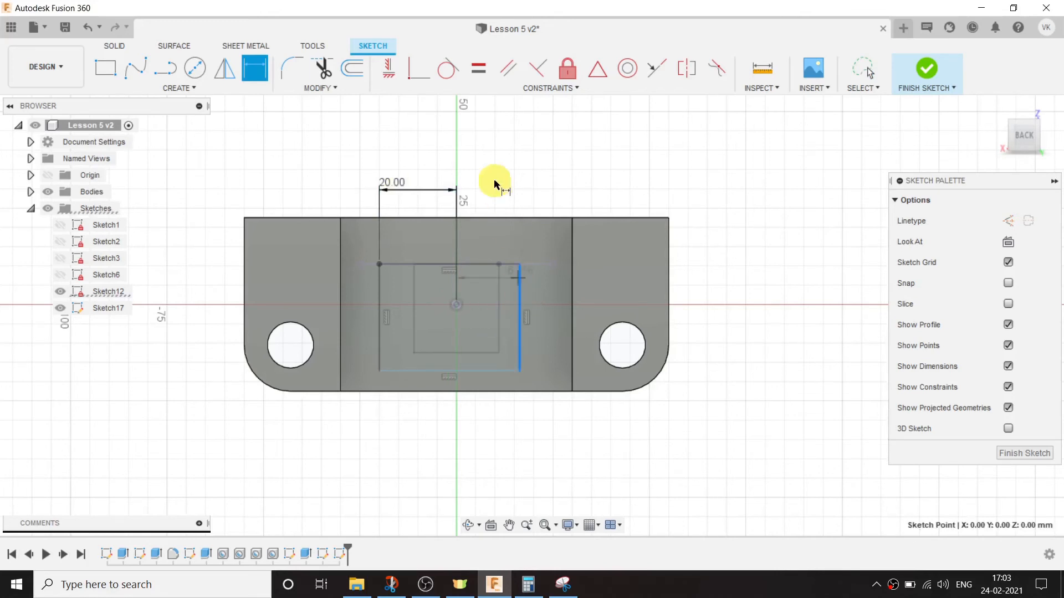
pyautogui.click(493, 181)
pyautogui.write('20')
pyautogui.press('Return')
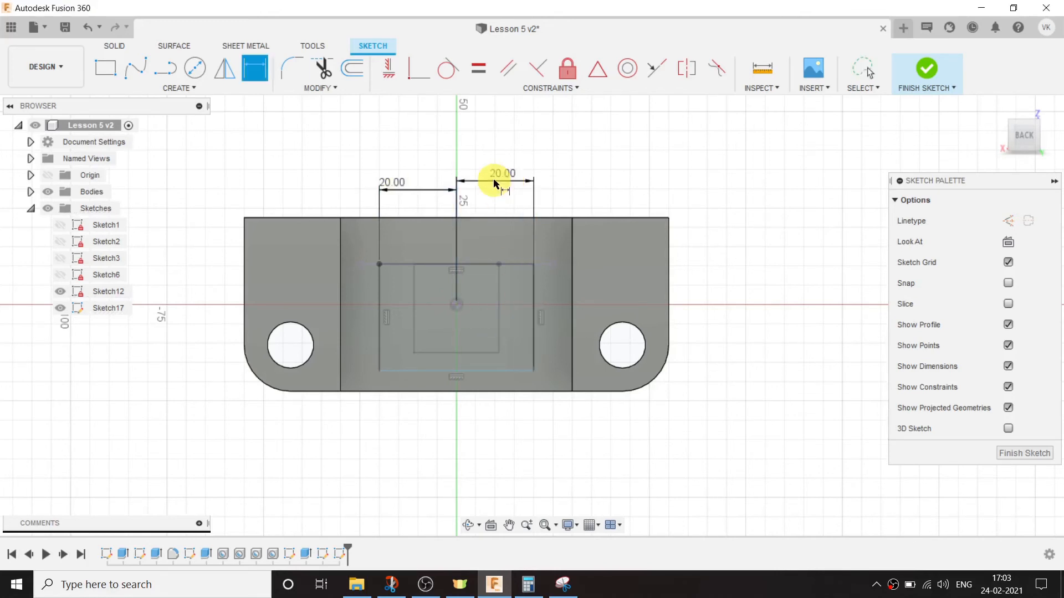
# Set the ledge rectangle's vertical side length to 23 mm and finish the sketch
pyautogui.click(536, 300)
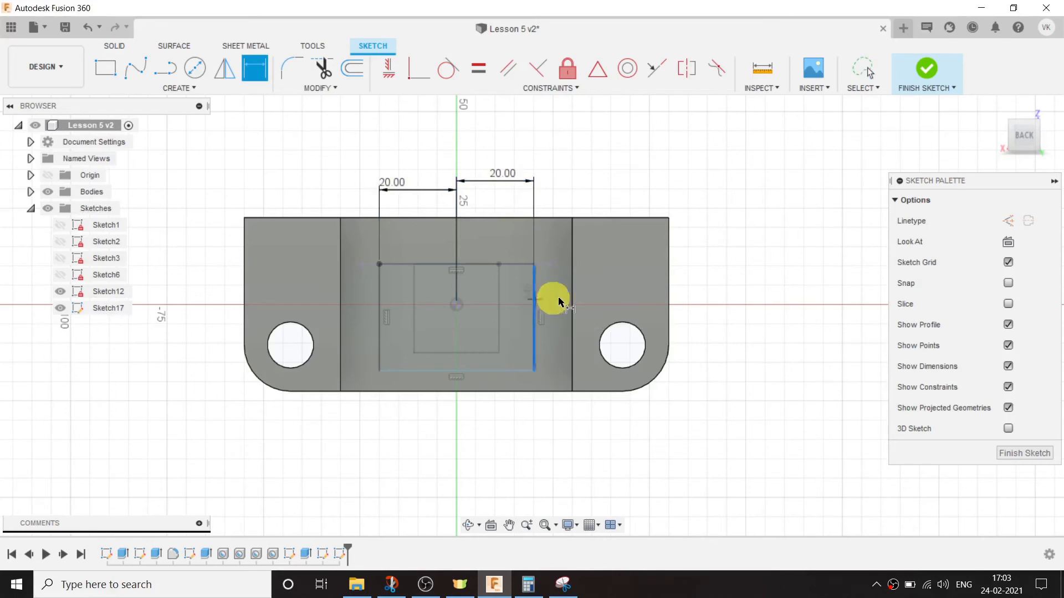
pyautogui.click(713, 298)
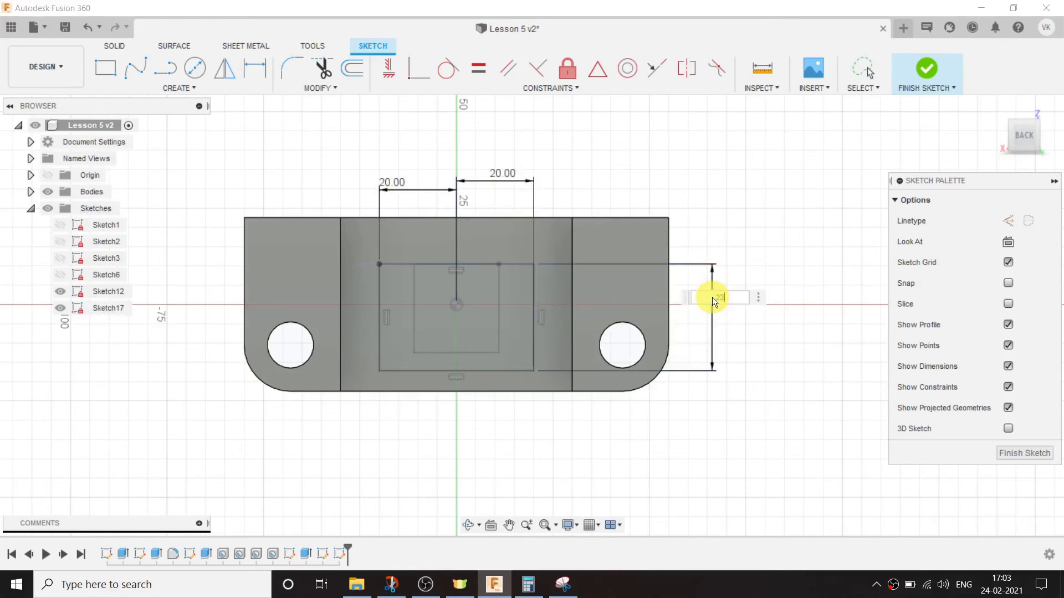
pyautogui.write('23')
pyautogui.press('Return')
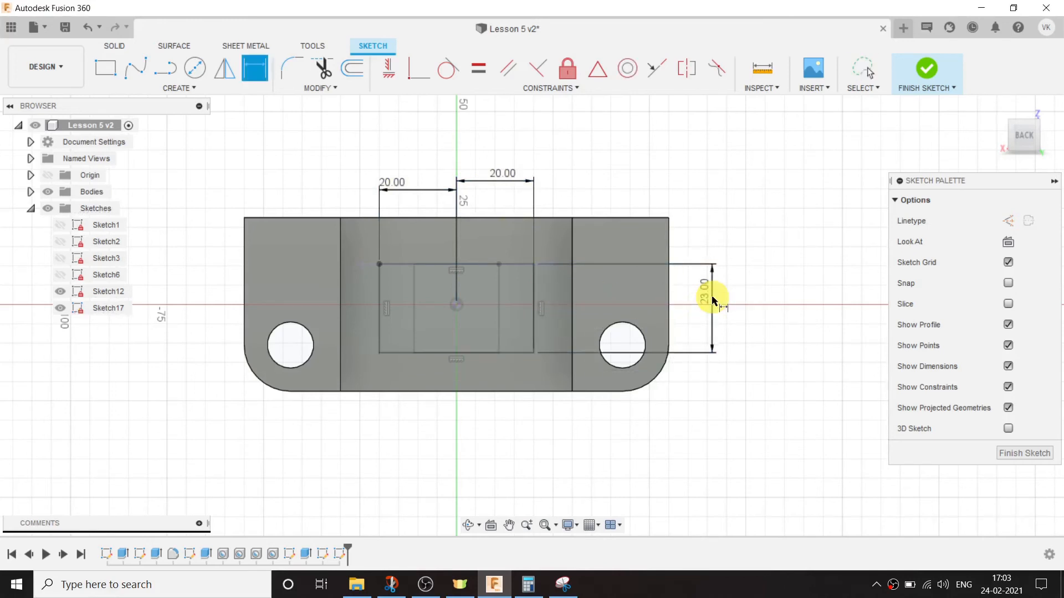
pyautogui.click(925, 82)
# Loft from the rectangle on the base flange to the rectangle under the ledge, joining the tapered support to the bracket
pyautogui.click(469, 525)
pyautogui.moveTo(532, 331)
pyautogui.mouseDown()
pyautogui.moveTo(520, 442)
pyautogui.moveTo(672, 499)
pyautogui.moveTo(400, 315)
pyautogui.moveTo(560, 447)
pyautogui.moveTo(492, 418)
pyautogui.moveTo(475, 445)
pyautogui.mouseUp()
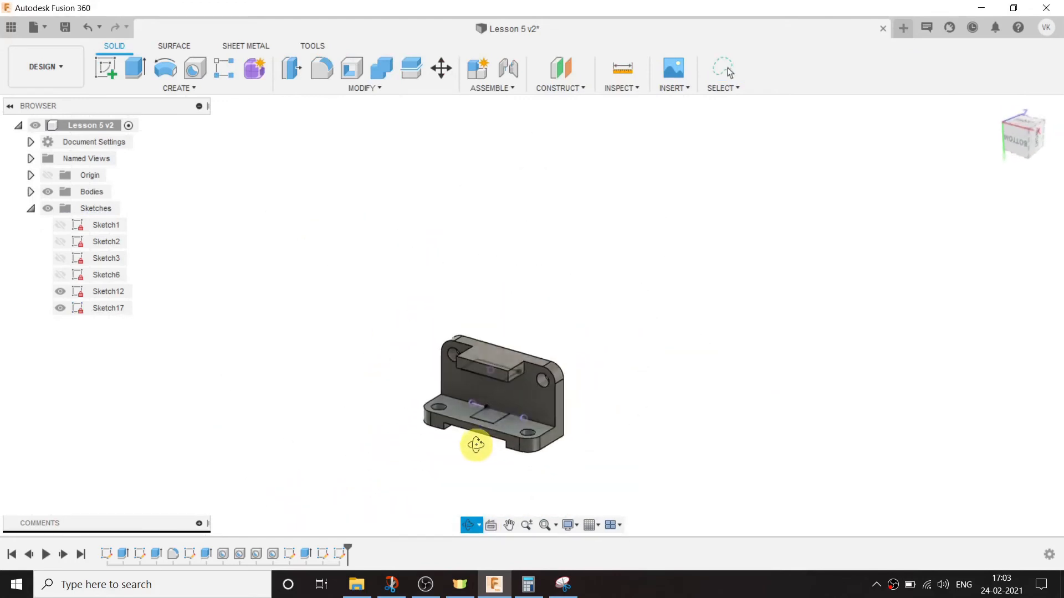
pyautogui.scroll(5, 475, 445)
pyautogui.press('Escape')
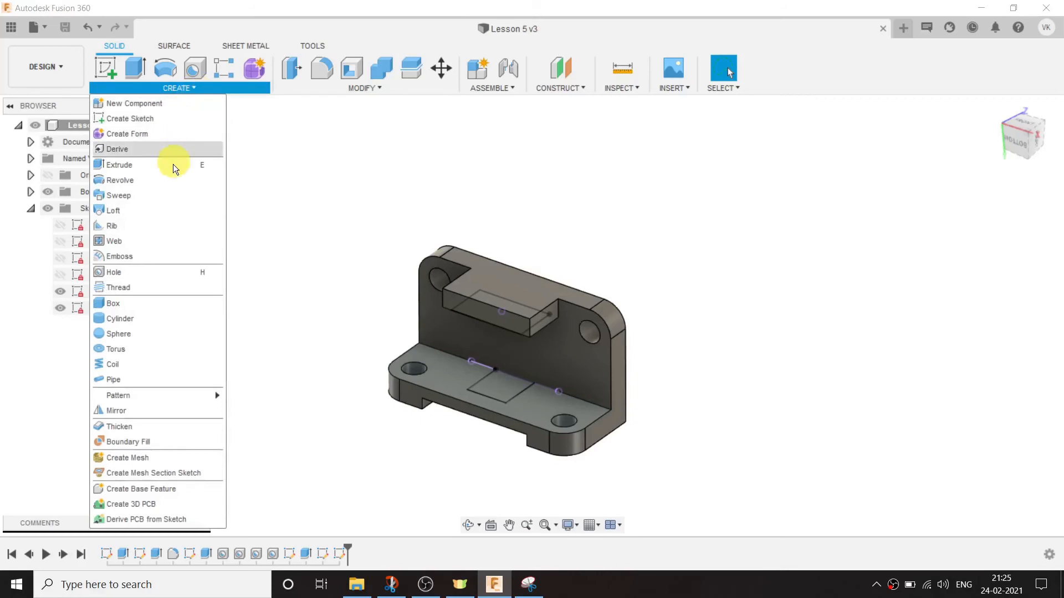
pyautogui.click(164, 209)
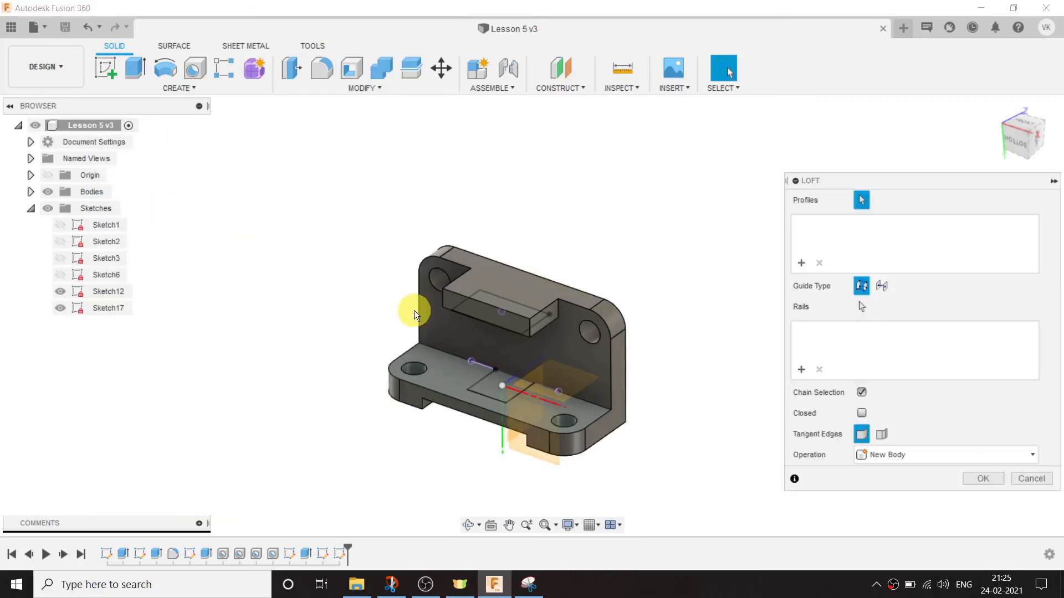
pyautogui.click(488, 381)
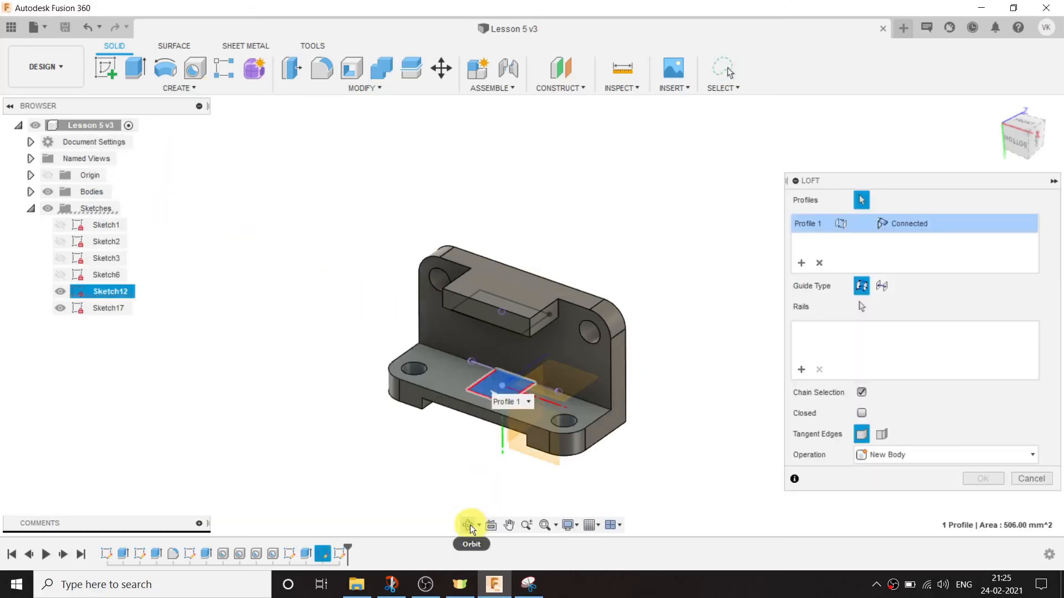
pyautogui.click(468, 525)
pyautogui.moveTo(518, 423); pyautogui.dragTo(548, 352)
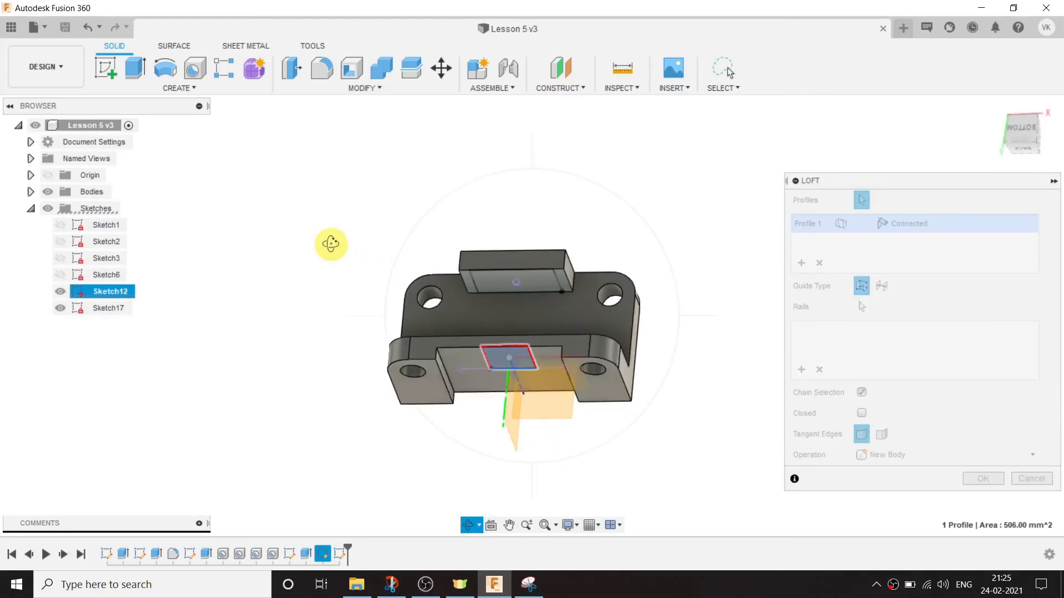
pyautogui.rightClick(331, 245)
pyautogui.click(371, 247)
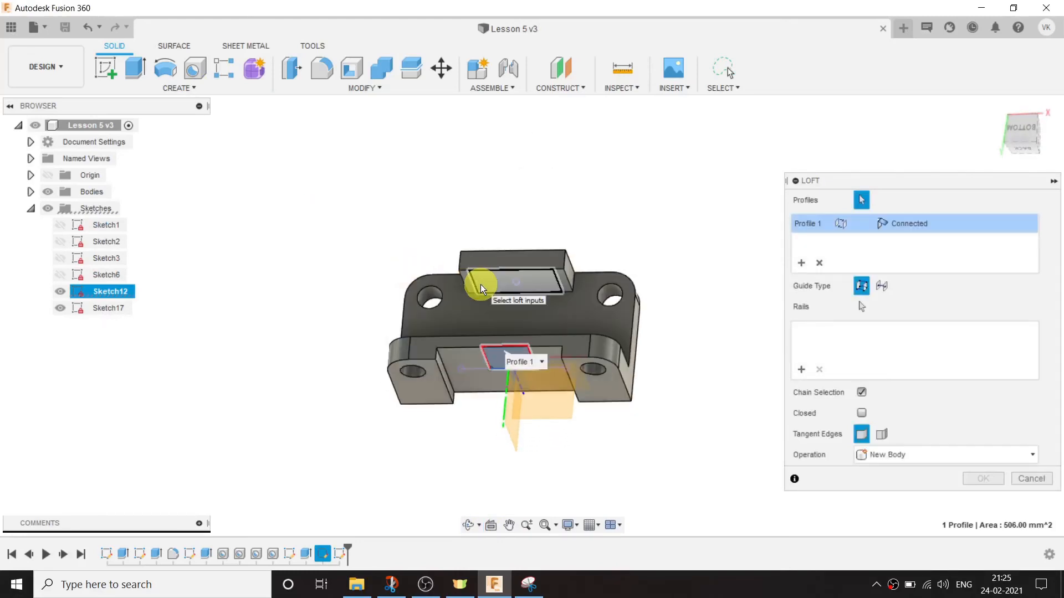
pyautogui.click(482, 285)
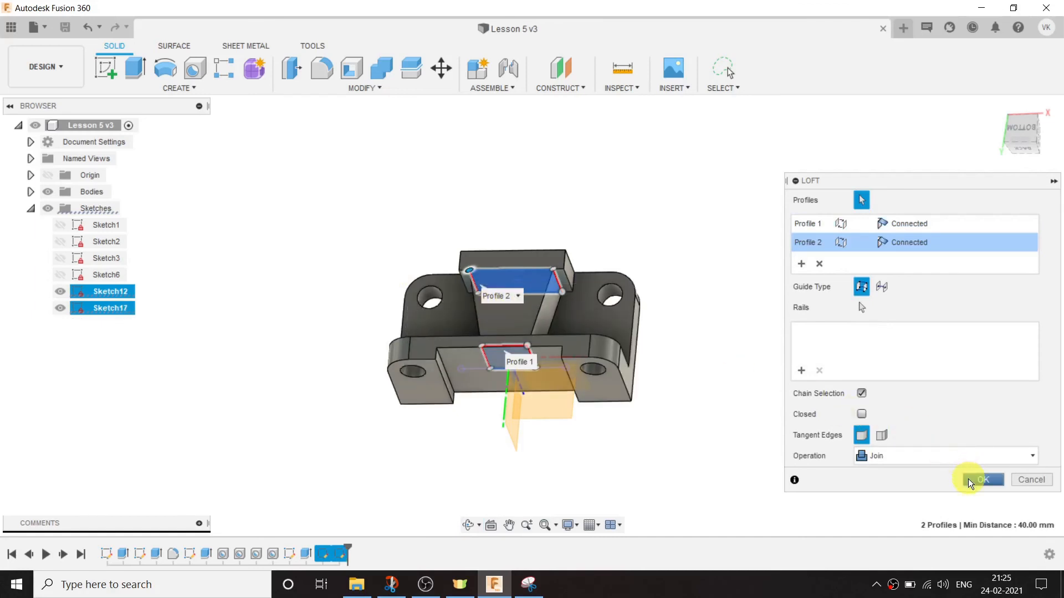
pyautogui.click(971, 480)
# Sketch a center-diameter circle on the front face of the ledge and tapered support, centered on the midpoint of its top edge
pyautogui.click(469, 525)
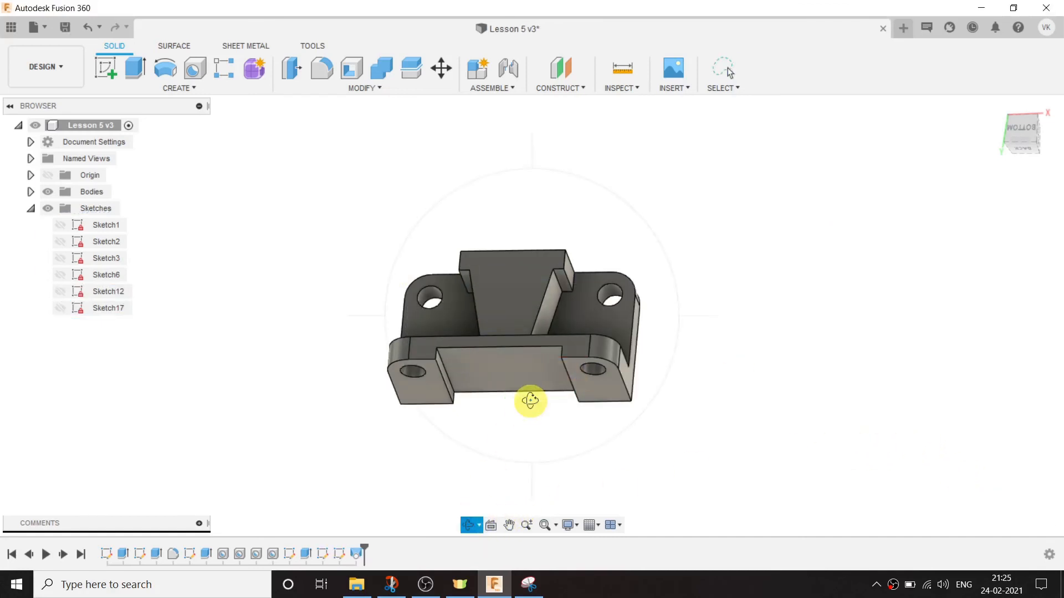
pyautogui.moveTo(527, 399); pyautogui.dragTo(581, 439)
pyautogui.press('Escape')
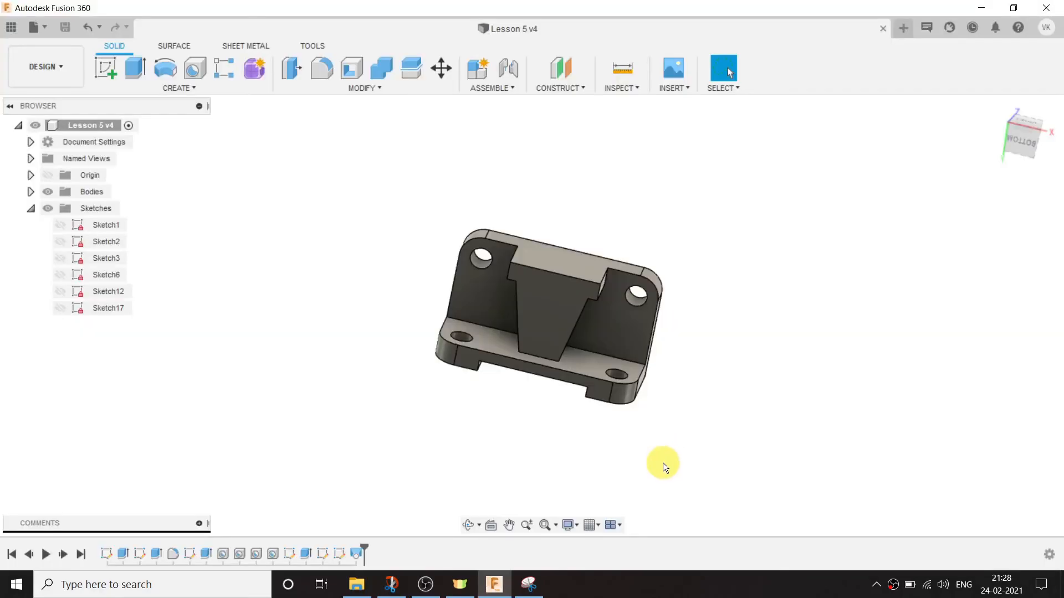
pyautogui.click(550, 297)
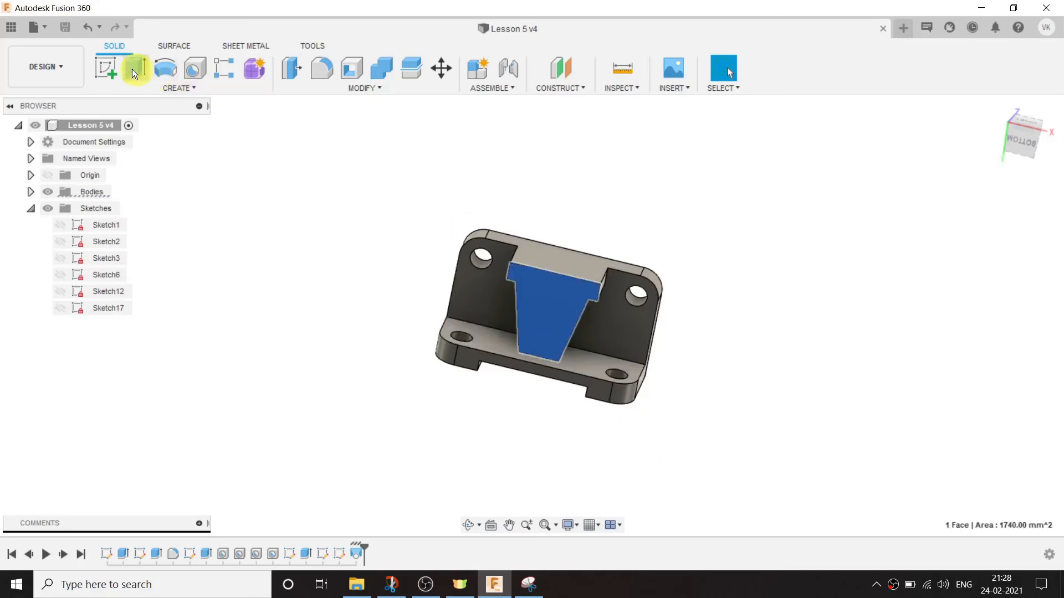
pyautogui.click(106, 64)
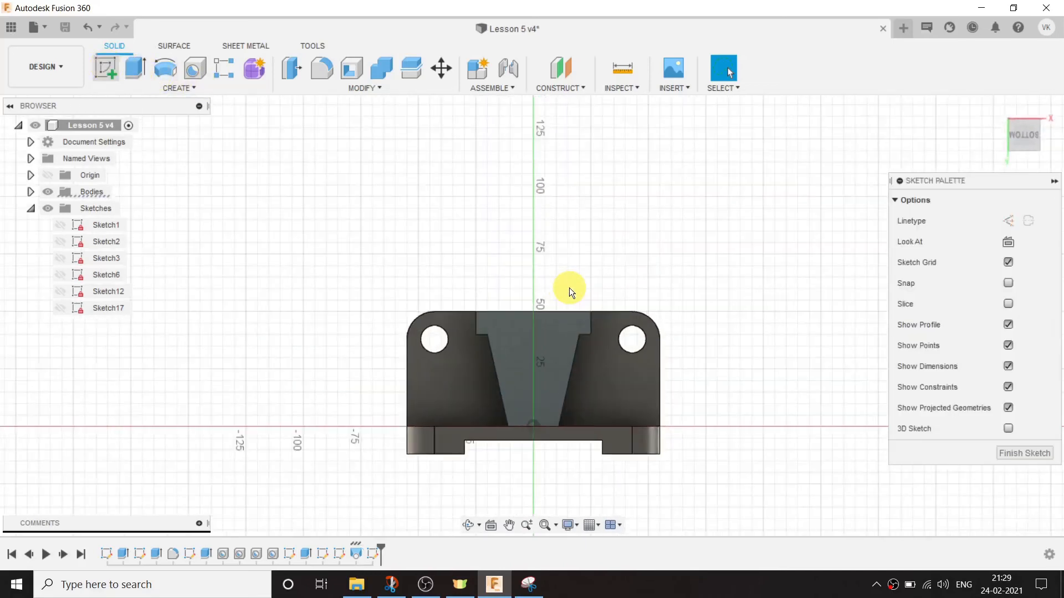
pyautogui.click(195, 69)
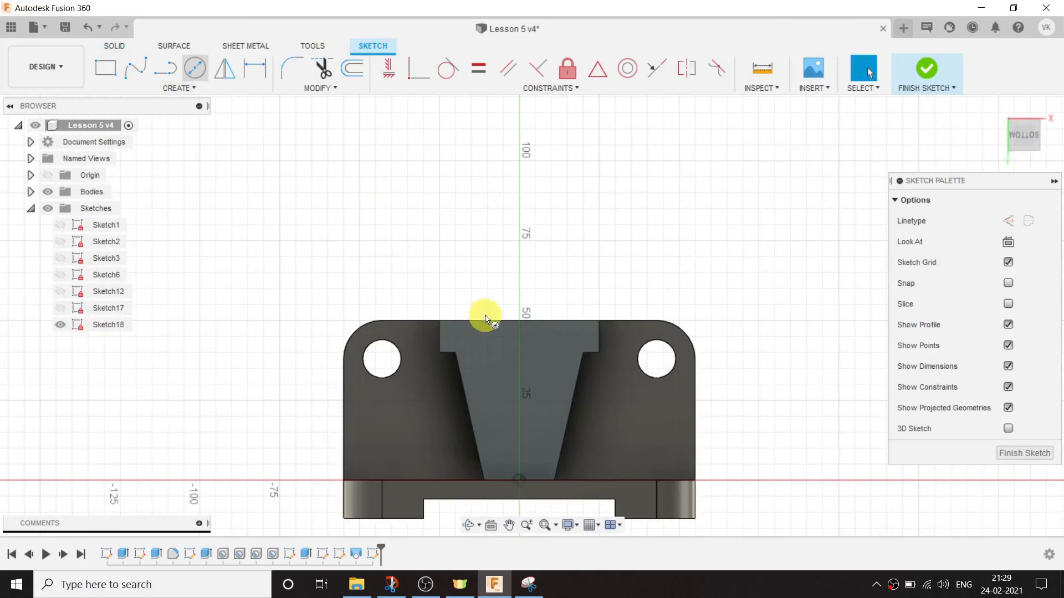
pyautogui.click(519, 320)
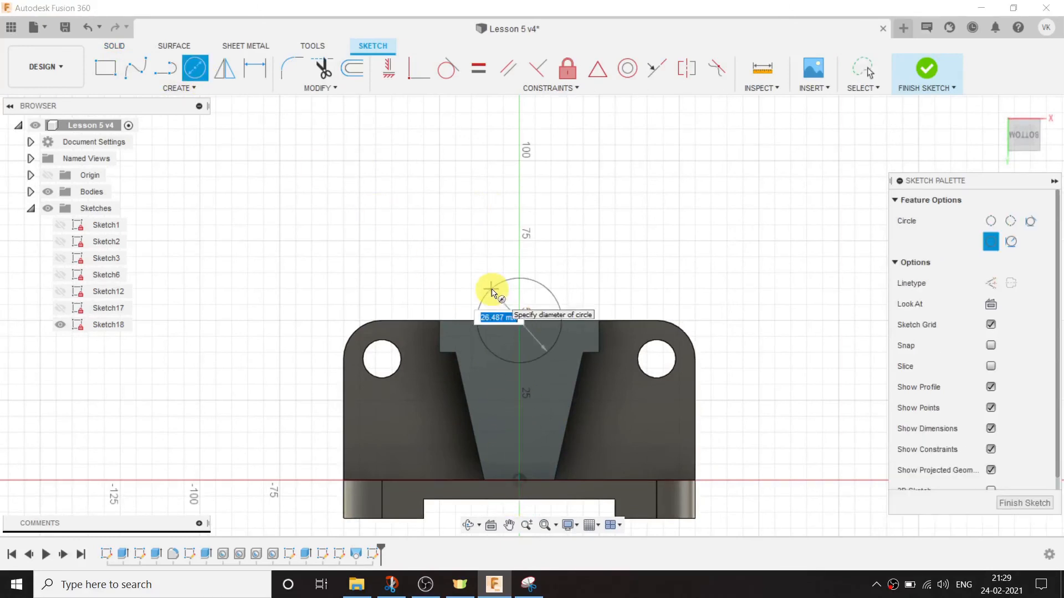
pyautogui.click(484, 285)
# Set the diameter of the circle on the front face of the ledge to 30 mm
pyautogui.click(255, 67)
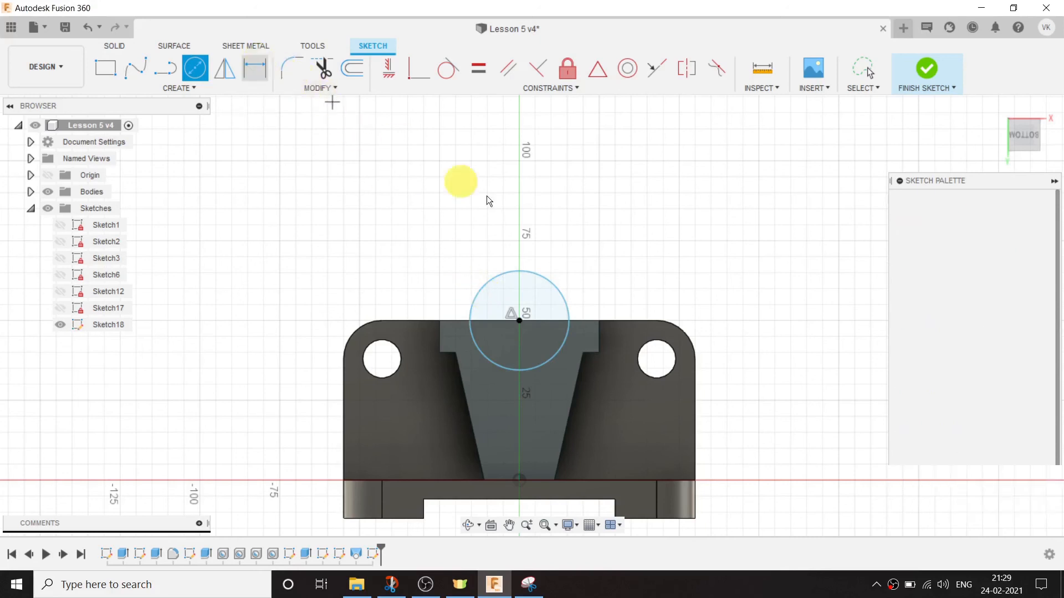
pyautogui.click(551, 281)
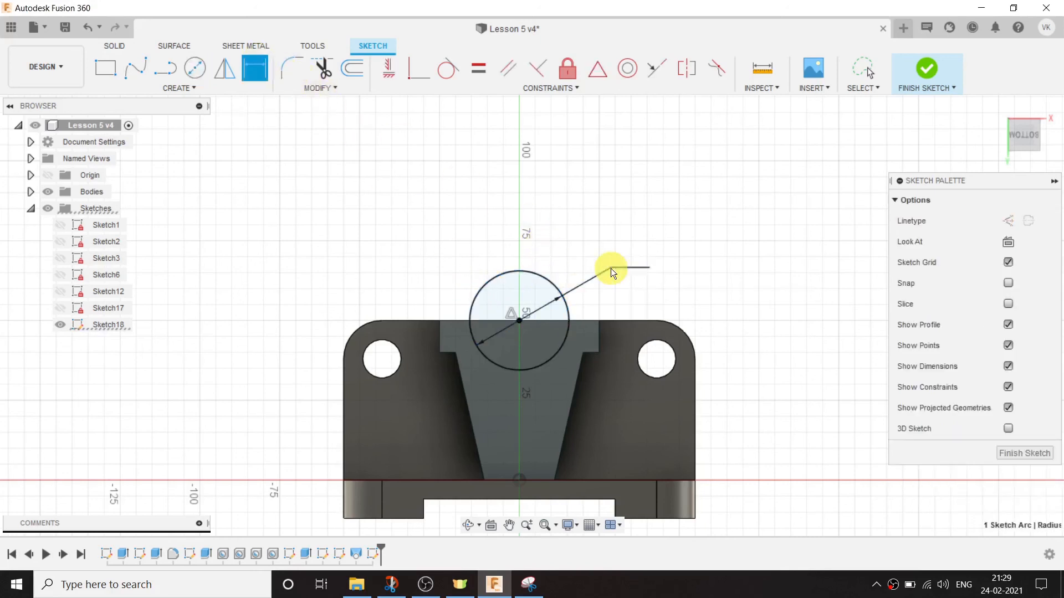
pyautogui.click(610, 269)
pyautogui.write('30')
pyautogui.press('Return')
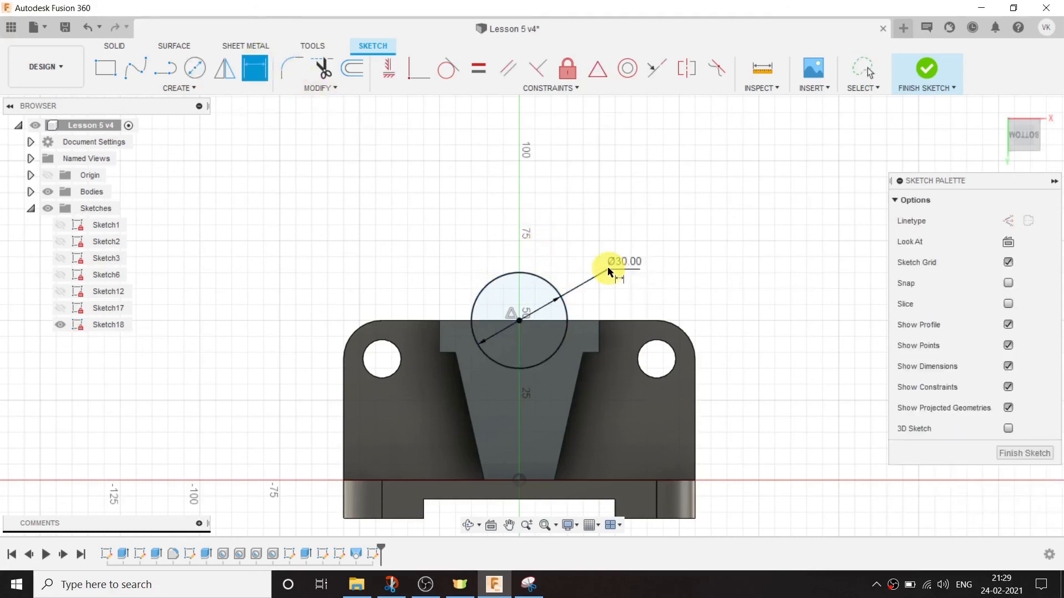
# Extrude-cut the lower half of the 30 mm circle by -70 mm, through the support, ledge and back plate
pyautogui.click(471, 531)
pyautogui.moveTo(556, 385); pyautogui.dragTo(515, 347)
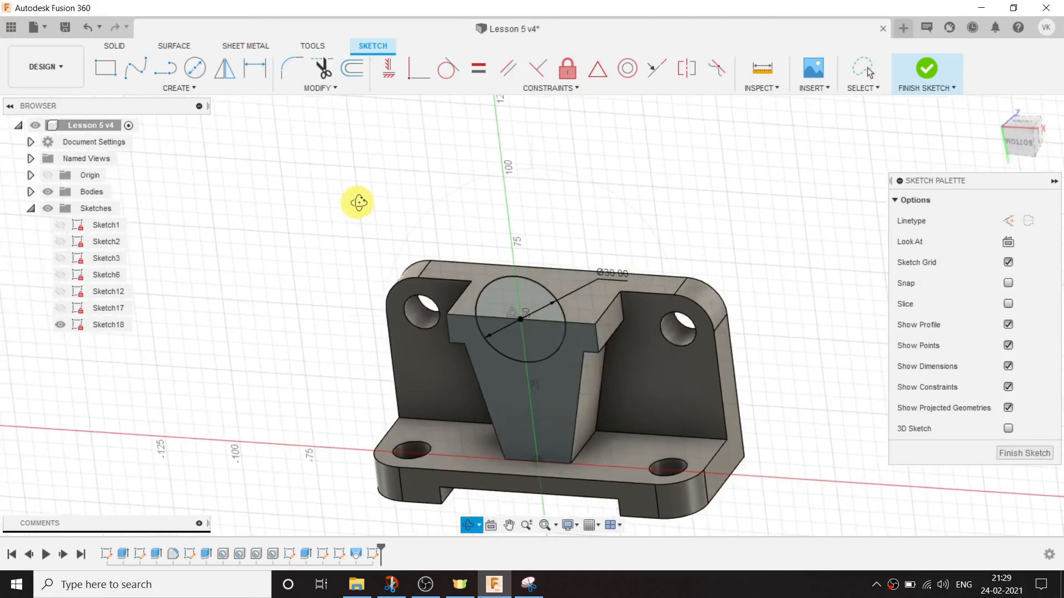
pyautogui.click(123, 46)
pyautogui.click(144, 58)
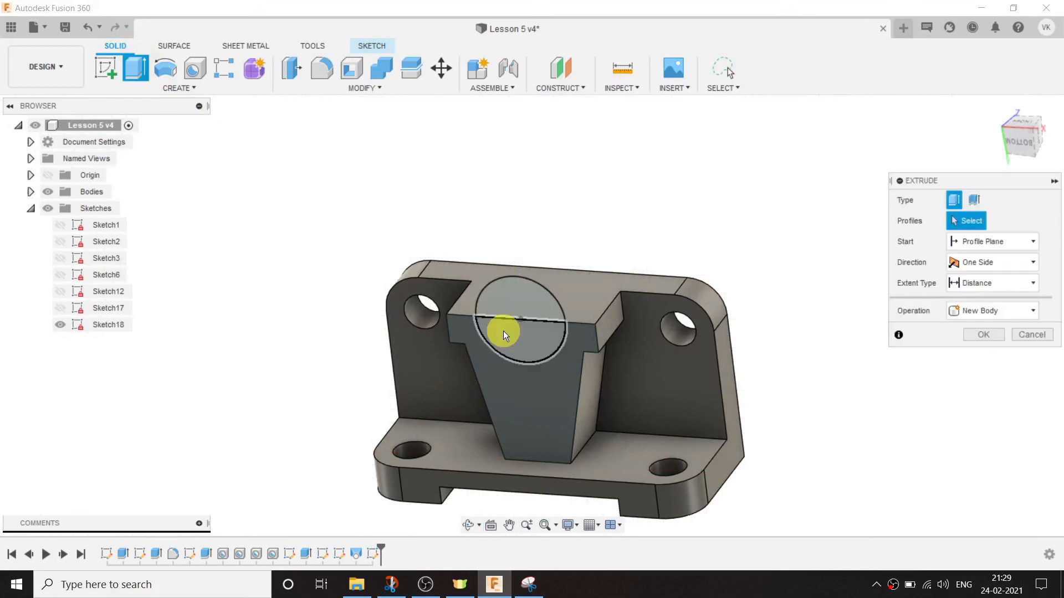
pyautogui.click(503, 331)
pyautogui.moveTo(516, 347); pyautogui.dragTo(596, 257)
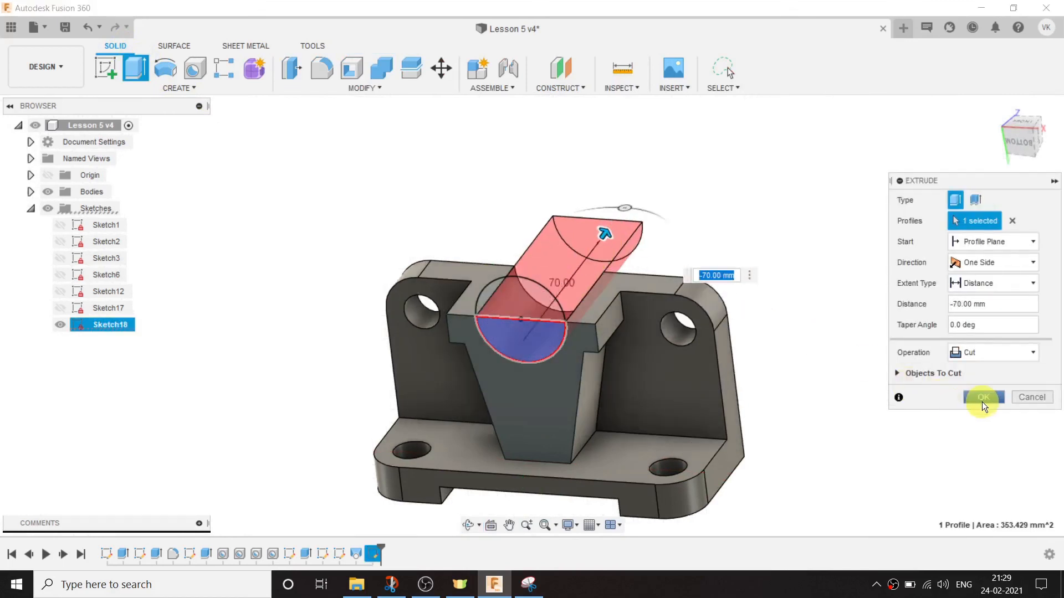
pyautogui.click(982, 398)
pyautogui.scroll(-3, 378, 147)
pyautogui.scroll(1, 377, 149)
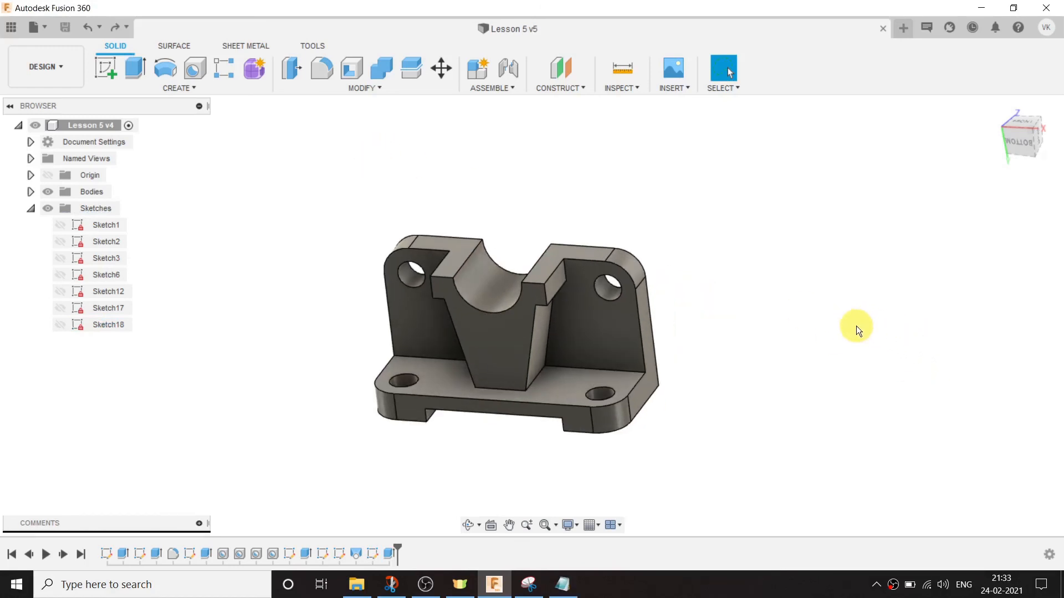
# Apply the Paint - Metallic (Yellow) appearance to the whole bracket body
pyautogui.click(470, 334)
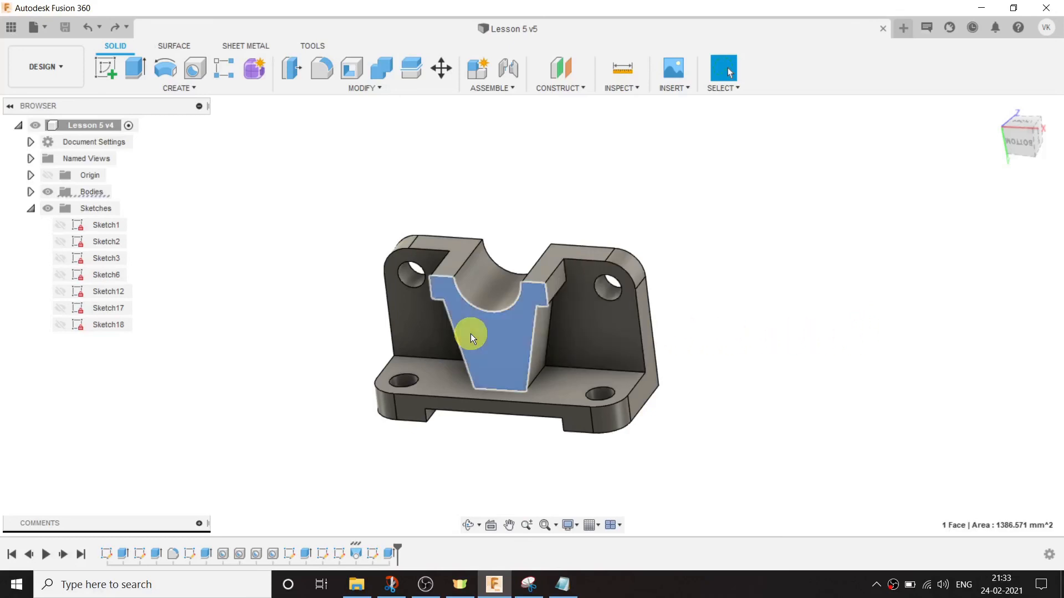
pyautogui.rightClick(471, 333)
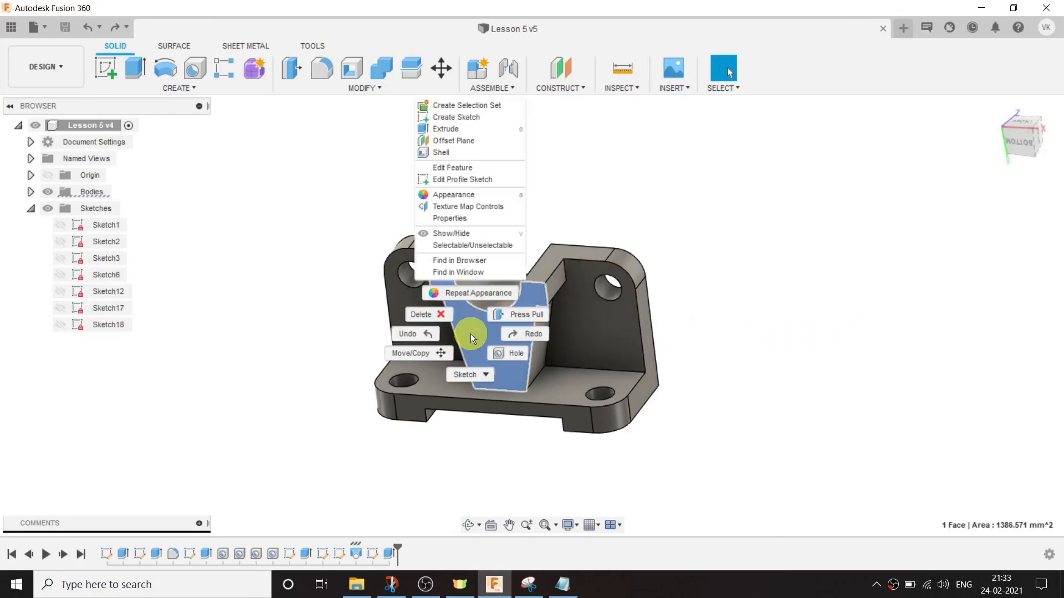
pyautogui.click(470, 199)
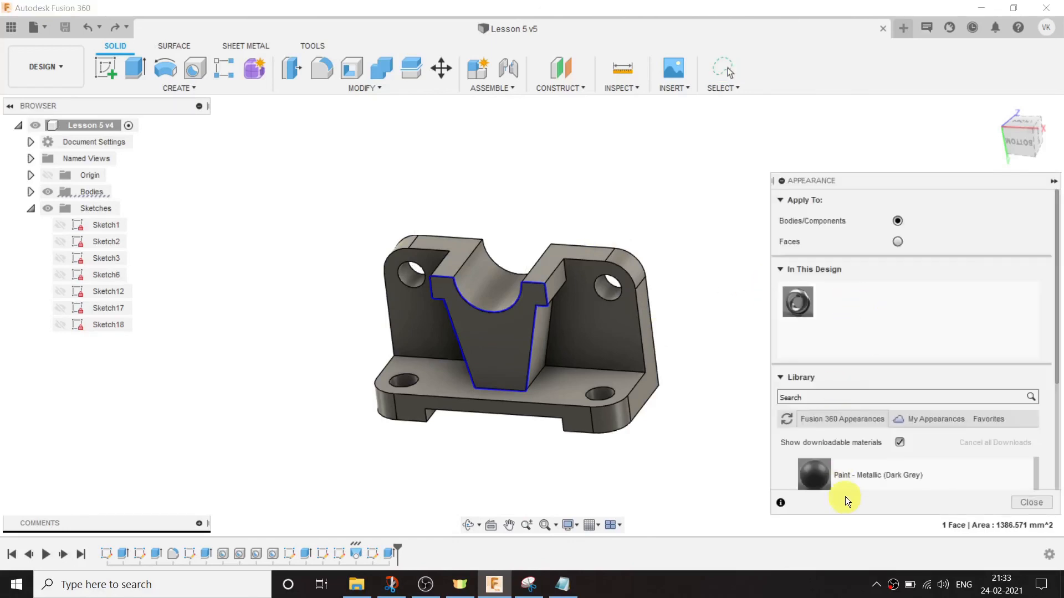
pyautogui.scroll(-3, 849, 491)
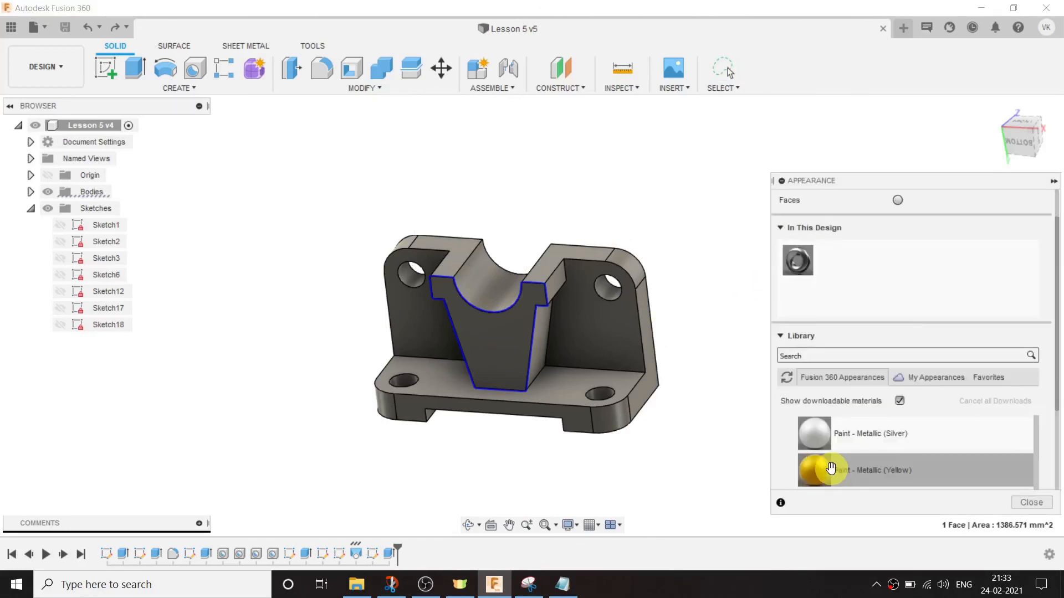
pyautogui.moveTo(826, 468); pyautogui.dragTo(607, 364)
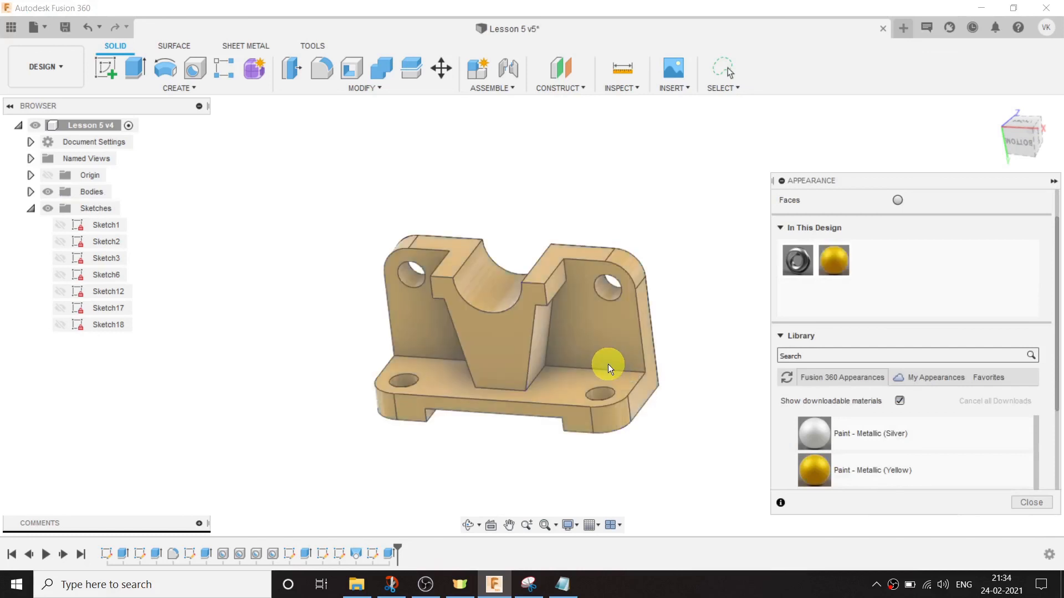
pyautogui.click(1018, 502)
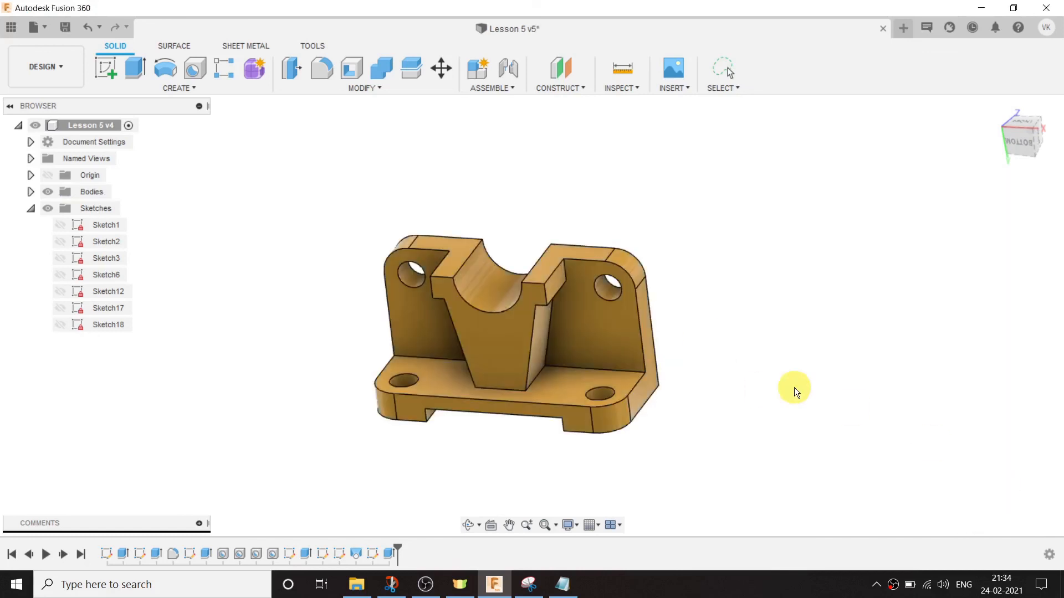
pyautogui.click(466, 530)
pyautogui.moveTo(525, 438)
pyautogui.mouseDown()
pyautogui.moveTo(463, 439)
pyautogui.moveTo(612, 408)
pyautogui.moveTo(421, 442)
pyautogui.moveTo(390, 471)
pyautogui.moveTo(546, 391)
pyautogui.moveTo(543, 431)
pyautogui.mouseUp()
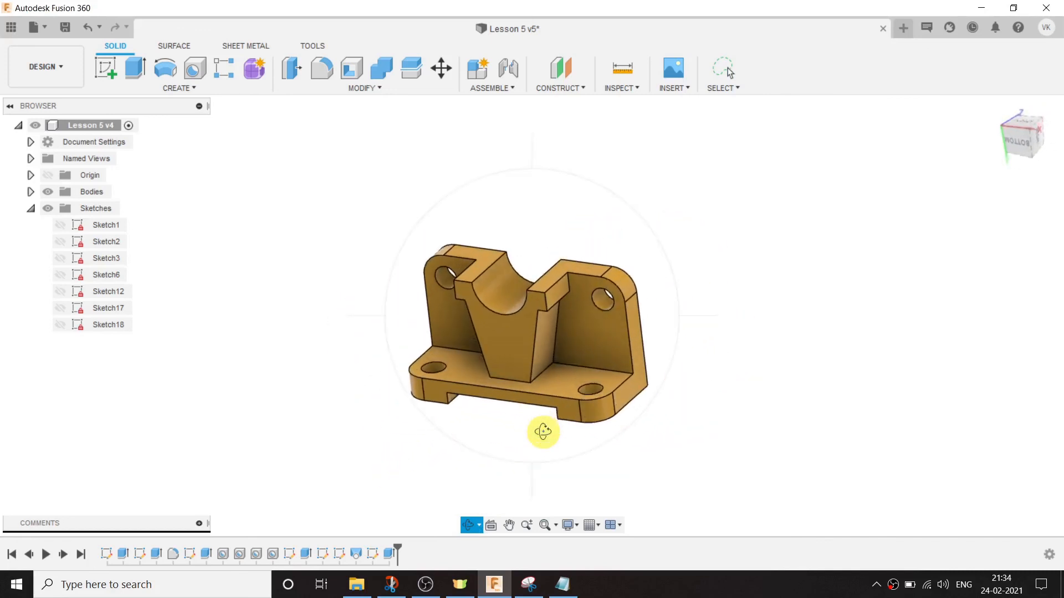
pyautogui.press('Escape')
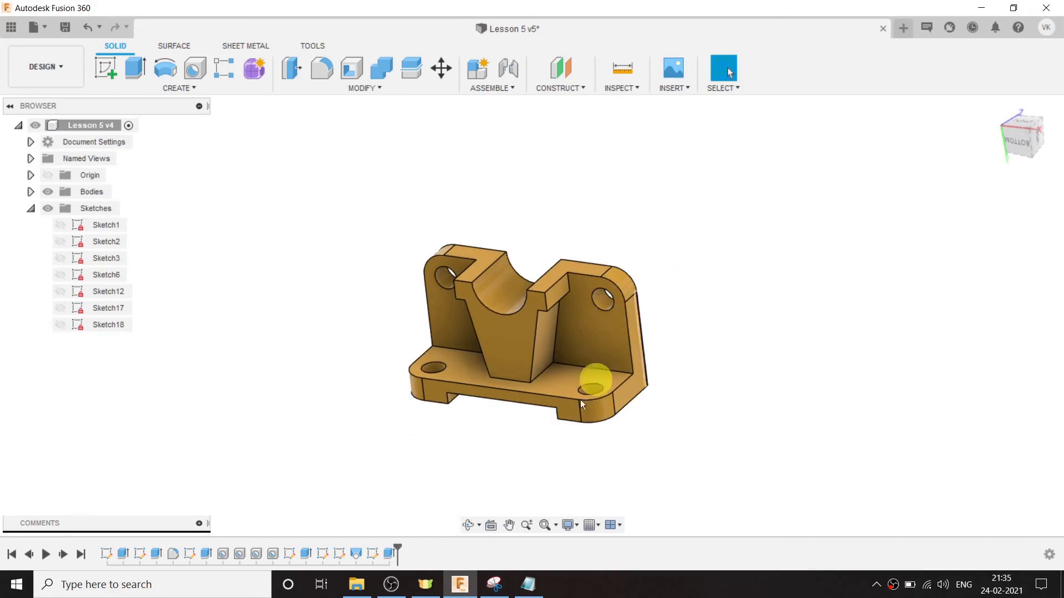
pyautogui.click(468, 525)
pyautogui.moveTo(523, 420); pyautogui.dragTo(492, 425)
pyautogui.press('Escape')
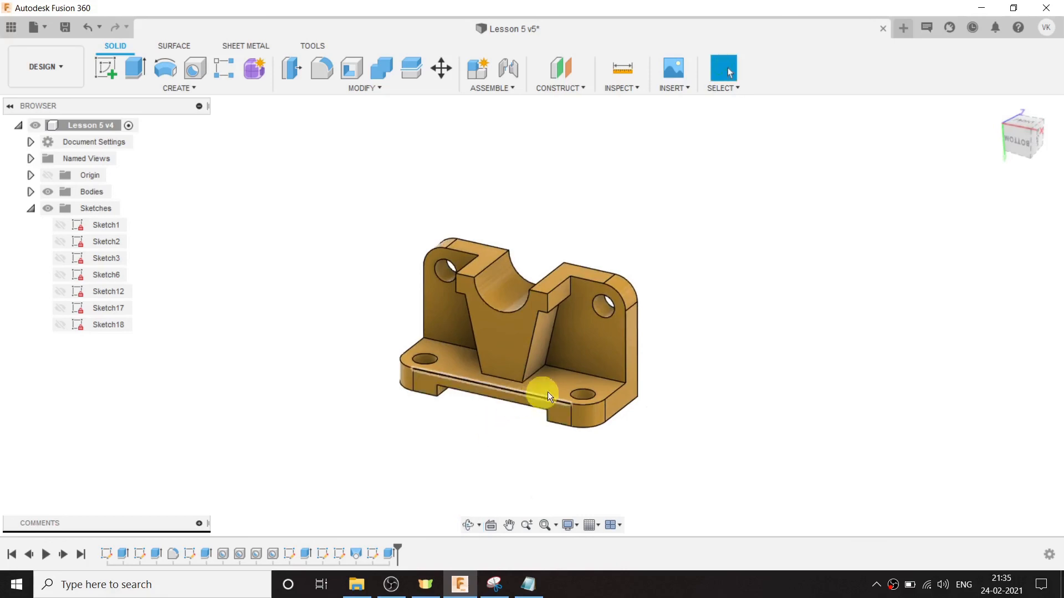